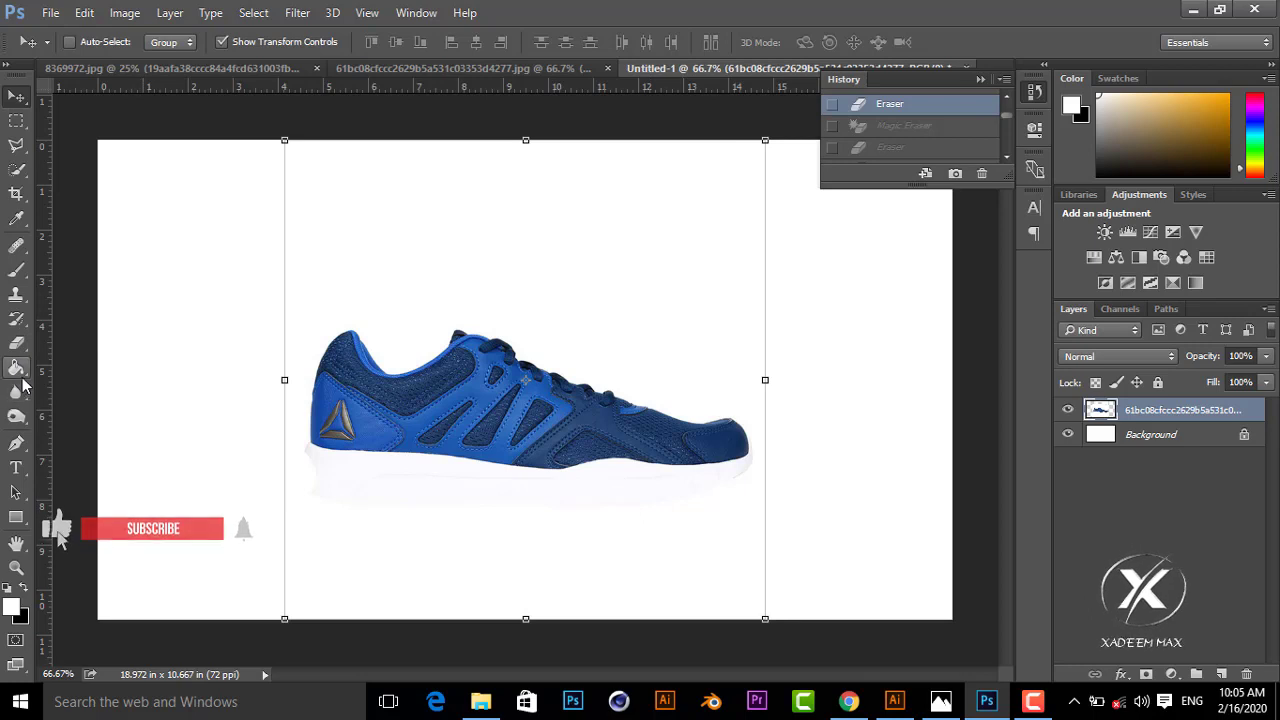
Erase the grey shadow under the shoe's sole and heel with the Eraser.
{"action": "left_click", "coordinate": [16, 344]}
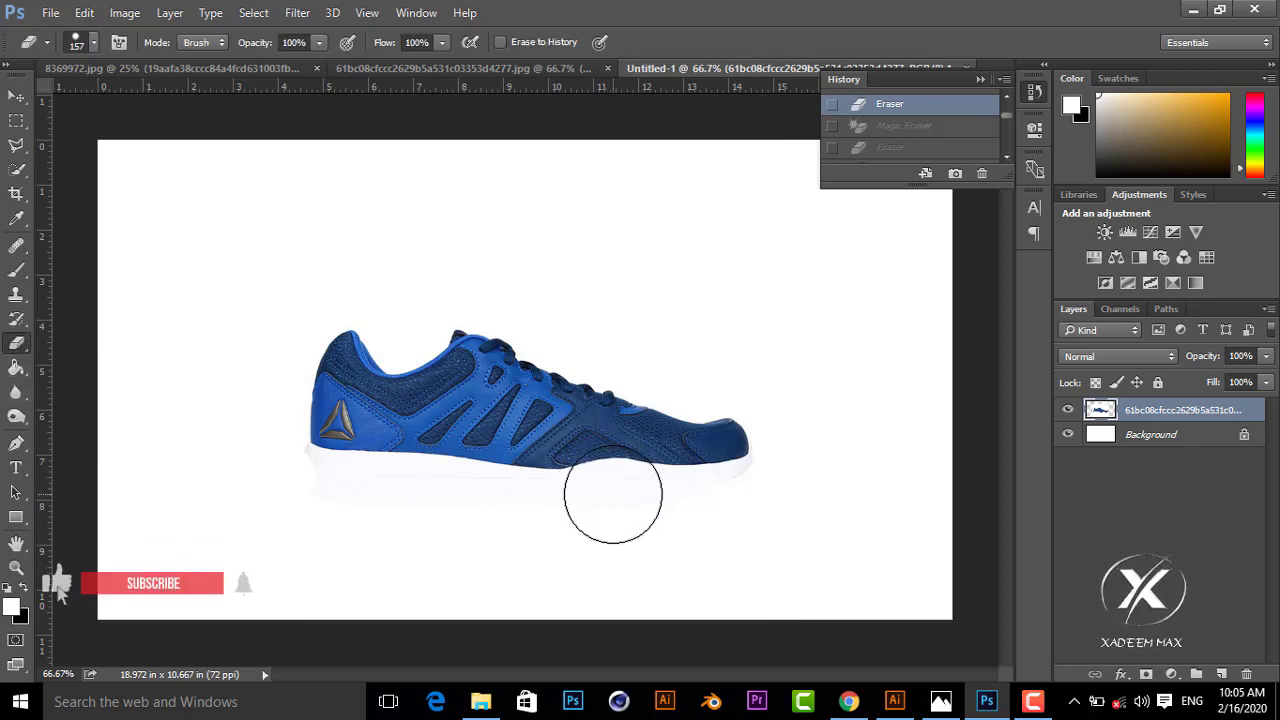
{"action": "left_click_drag", "start_coordinate": [613, 494], "coordinate": [645, 518]}
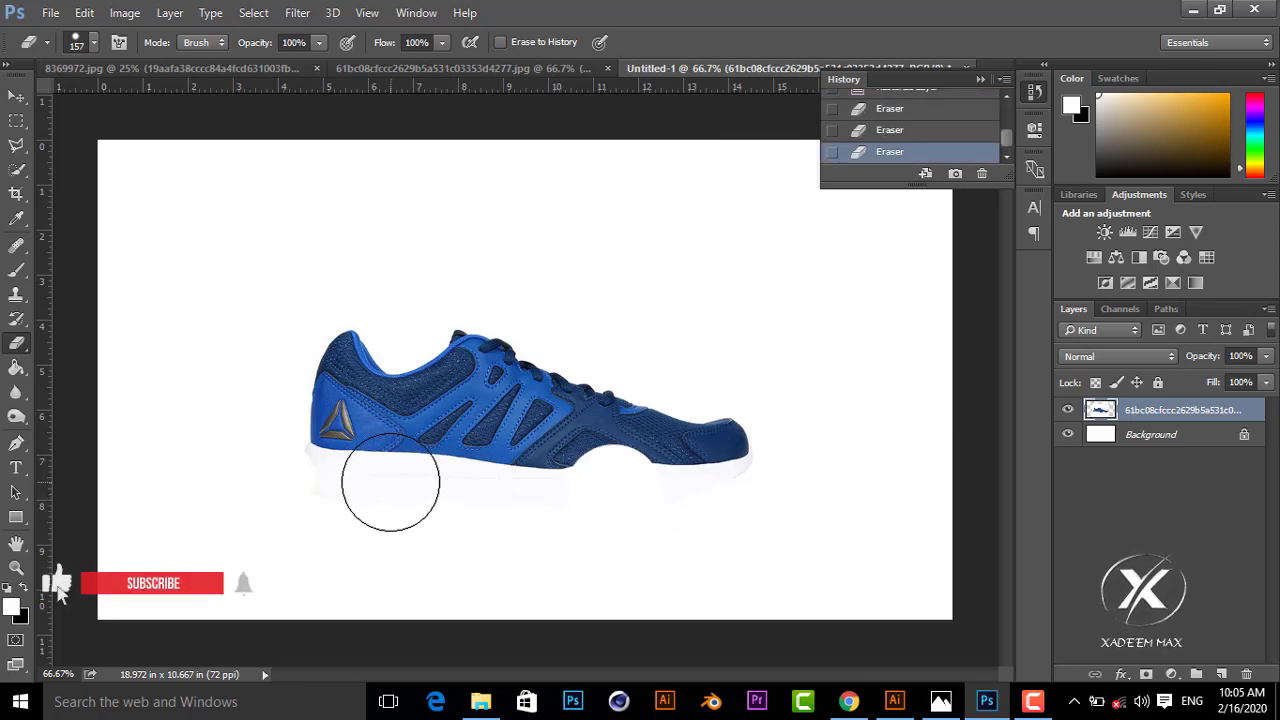
{"action": "left_click", "coordinate": [390, 482]}
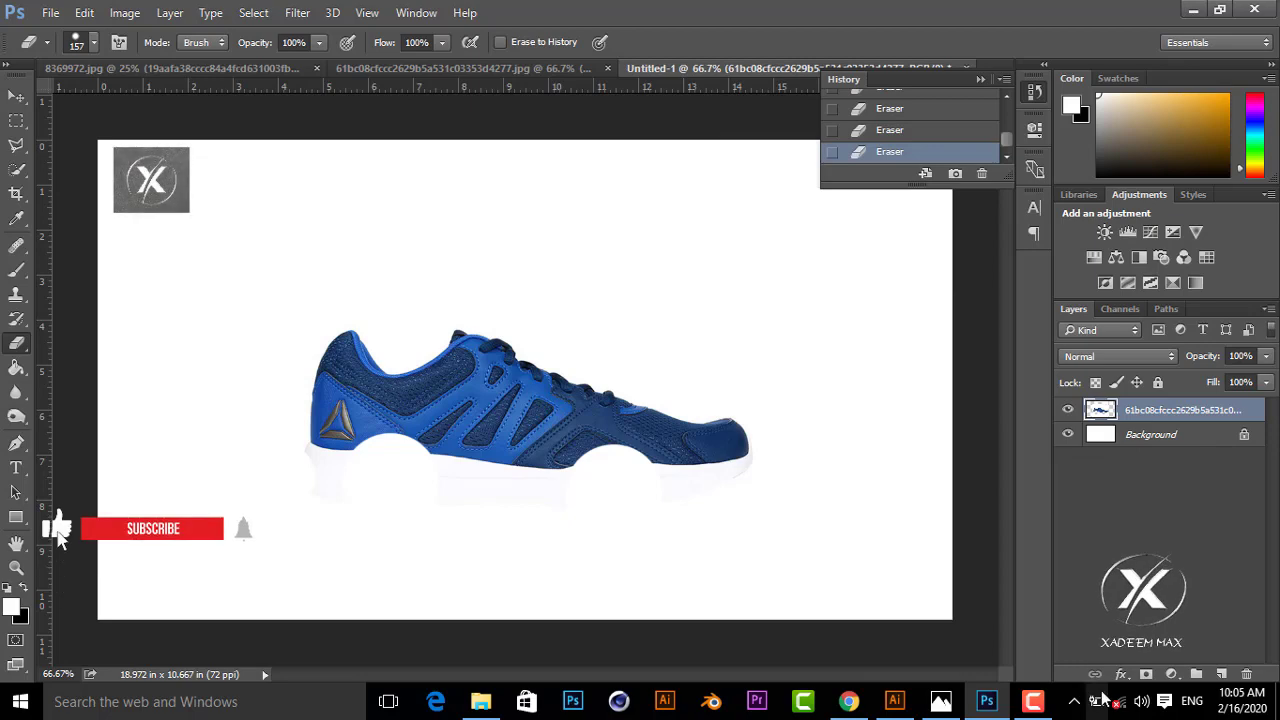
Drag the car_wheel image from the desktop onto the Untitled-1 canvas.
{"action": "left_click", "coordinate": [1193, 10]}
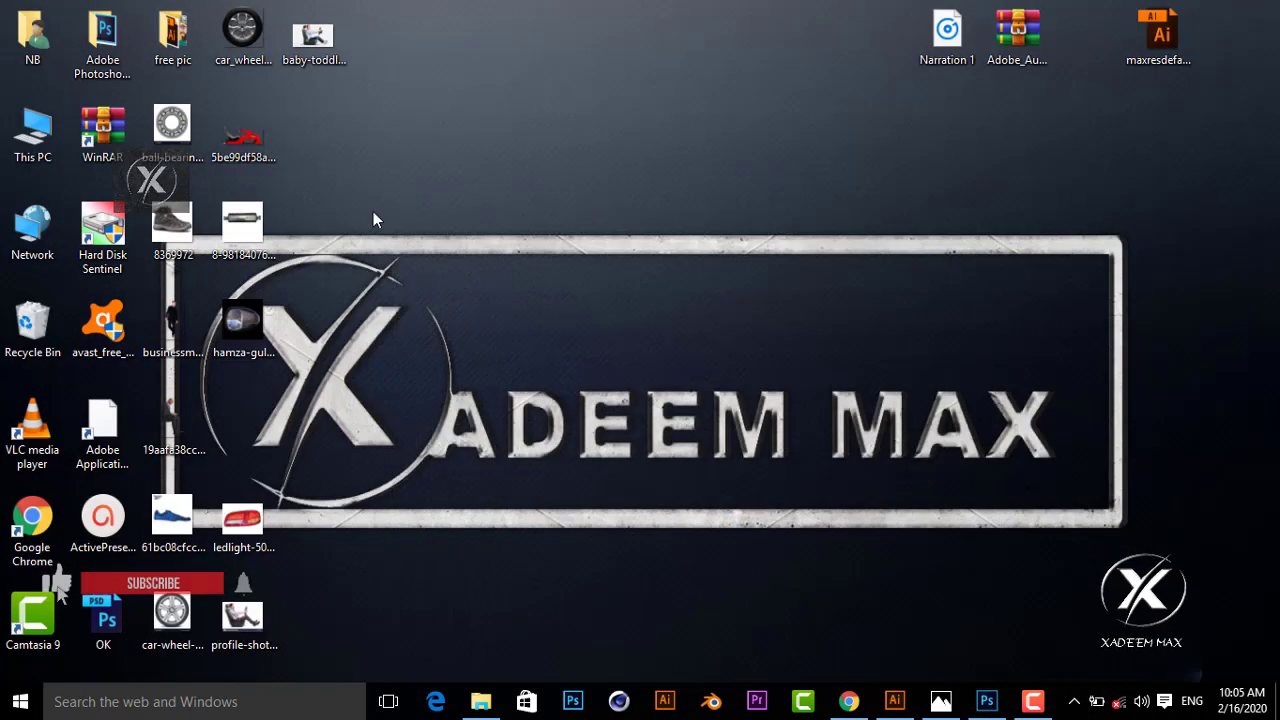
{"action": "left_click_drag", "start_coordinate": [562, 352], "coordinate": [995, 652]}
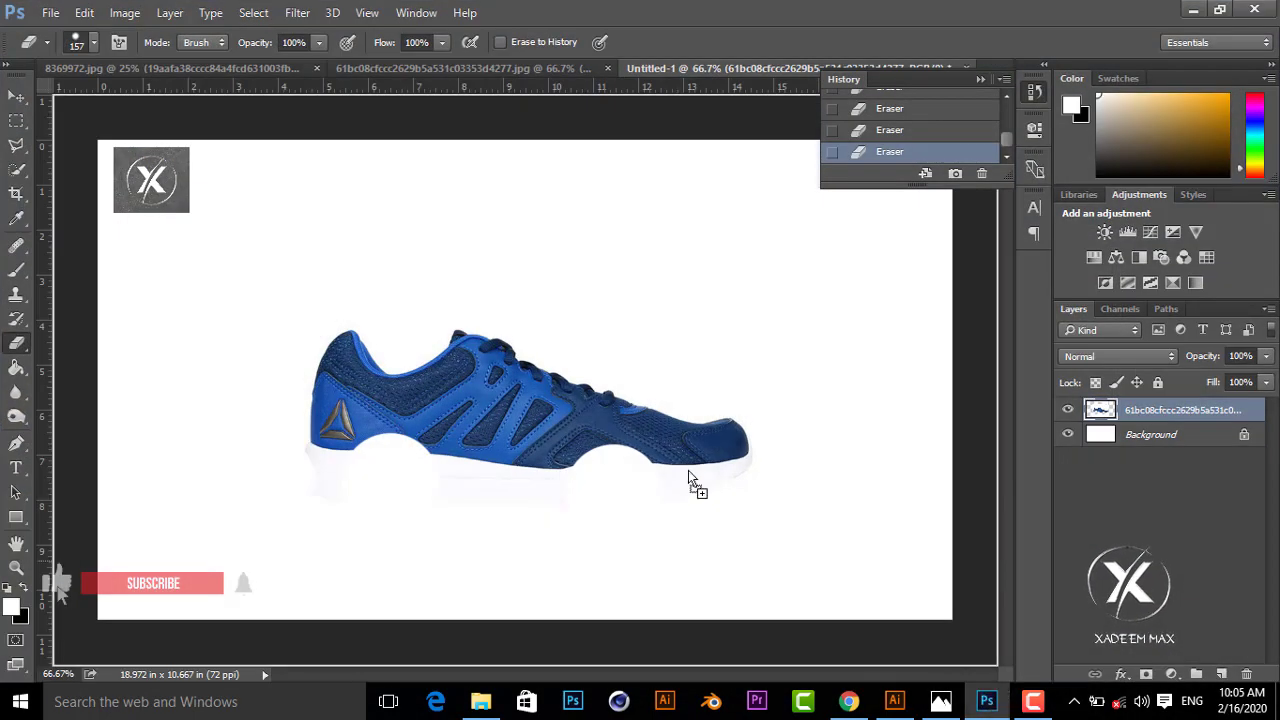
{"action": "left_click_drag", "start_coordinate": [1000, 708], "coordinate": [691, 486]}
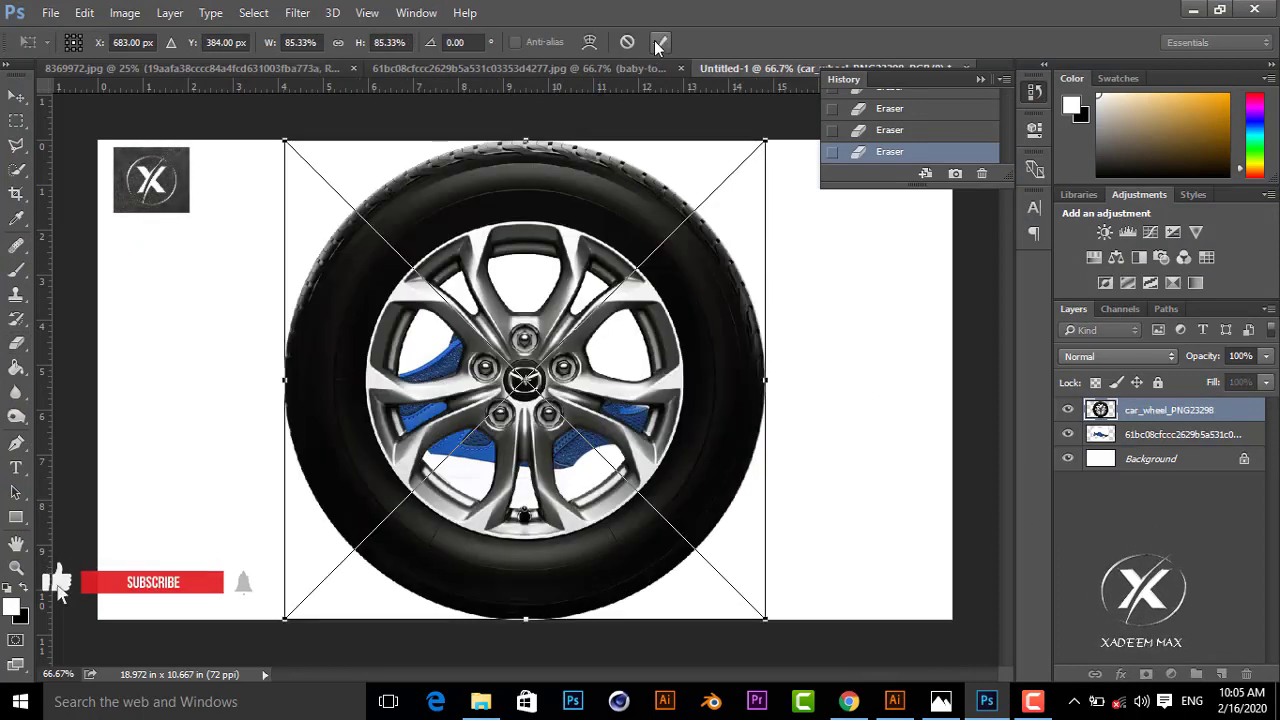
Commit the wheel placement, scale it down and move it under the shoe.
{"action": "left_click", "coordinate": [658, 42]}
{"action": "left_click", "coordinate": [16, 96]}
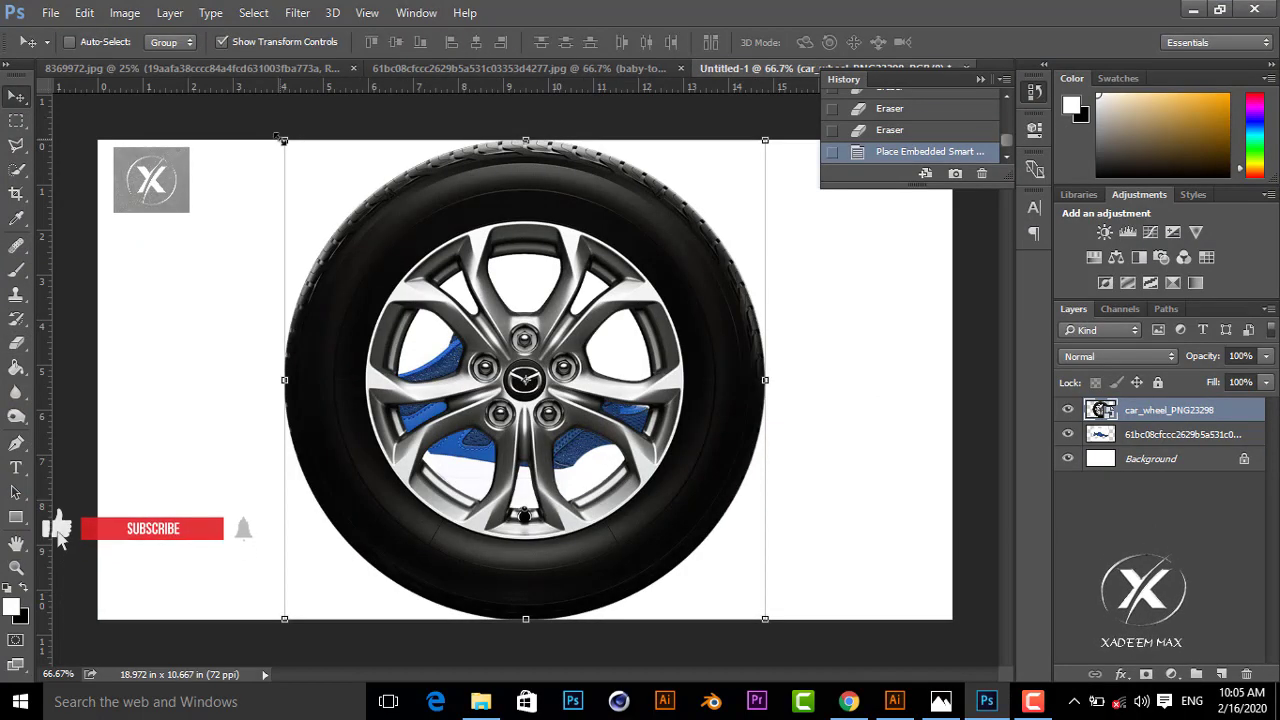
{"action": "left_click_drag", "start_coordinate": [285, 140], "coordinate": [653, 553]}
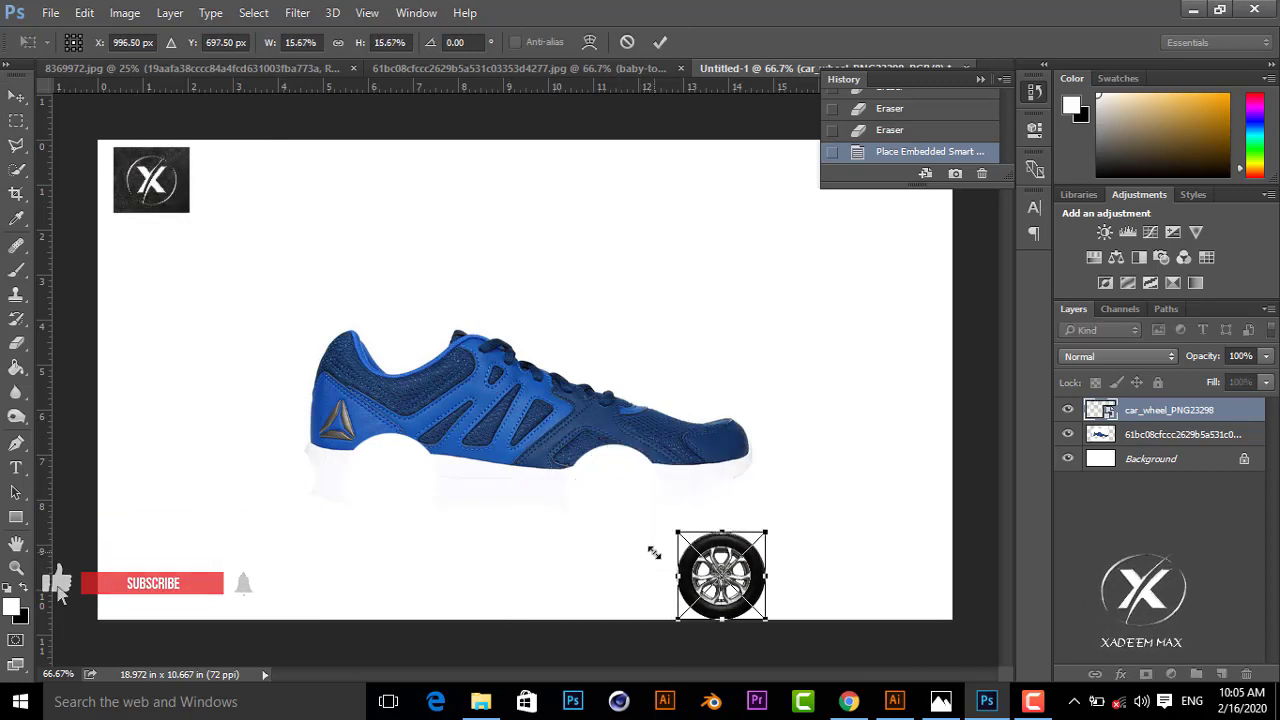
{"action": "left_click", "coordinate": [665, 42]}
{"action": "mouse_move", "coordinate": [752, 551]}
{"action": "left_mouse_down"}
{"action": "mouse_move", "coordinate": [652, 490]}
{"action": "mouse_move", "coordinate": [646, 472]}
{"action": "left_mouse_up"}
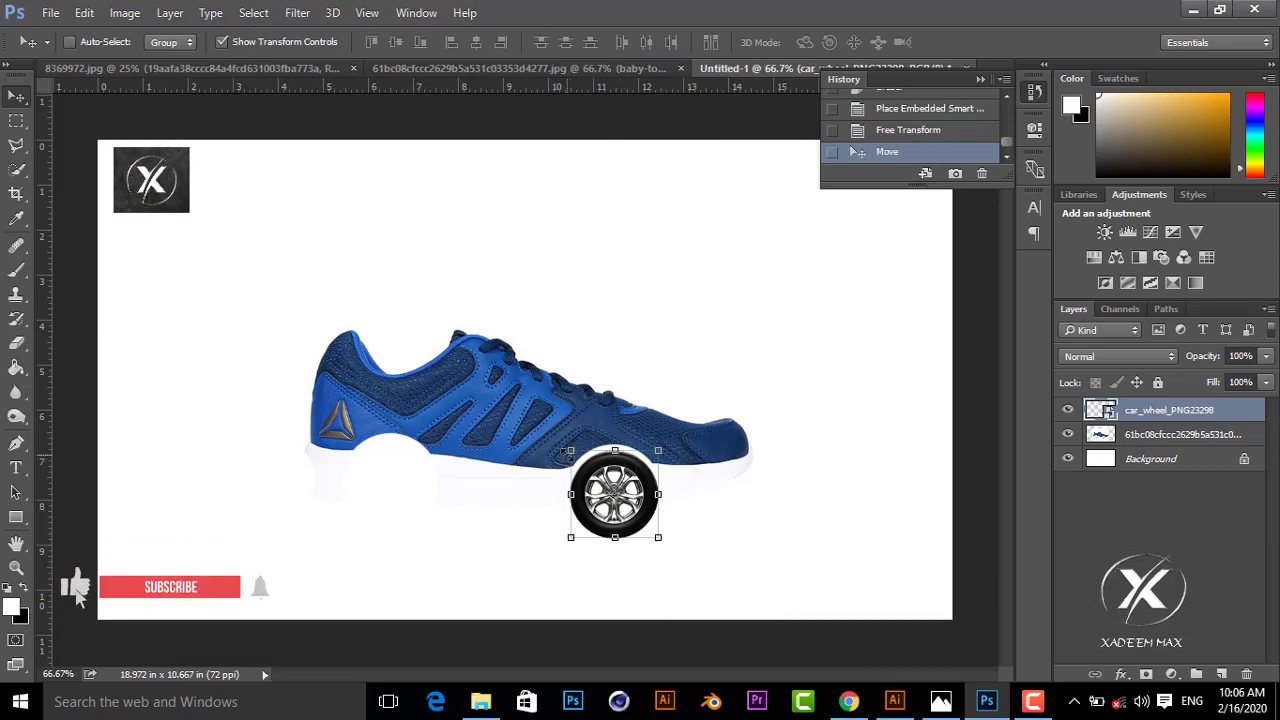
Fine-tune the wheel's size and nudge it snugly under the rear of the sole.
{"action": "key", "text": "ctrl+t"}
{"action": "left_click_drag", "start_coordinate": [570, 450], "coordinate": [581, 463]}
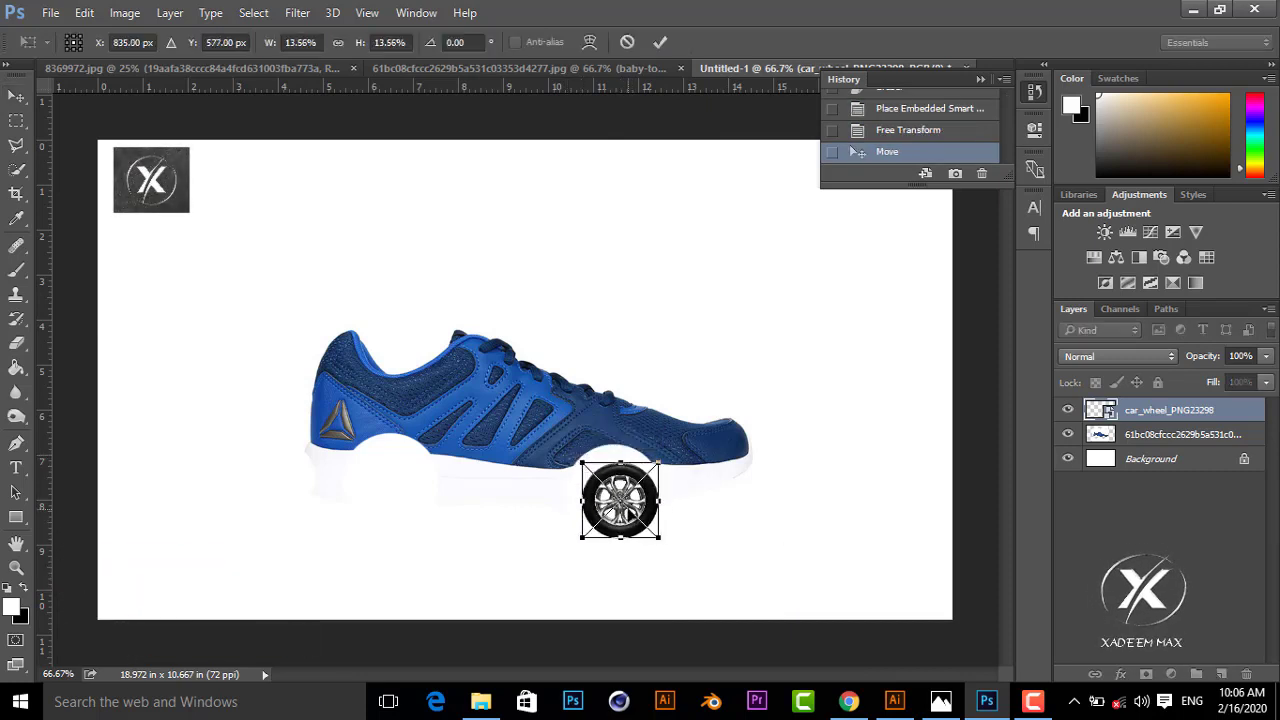
{"action": "key", "text": "Up"}
{"action": "key", "text": "Up"}
{"action": "key", "text": "Up"}
{"action": "key", "text": "Up"}
{"action": "key", "text": "Left"}
{"action": "key", "text": "Left"}
{"action": "key", "text": "Left"}
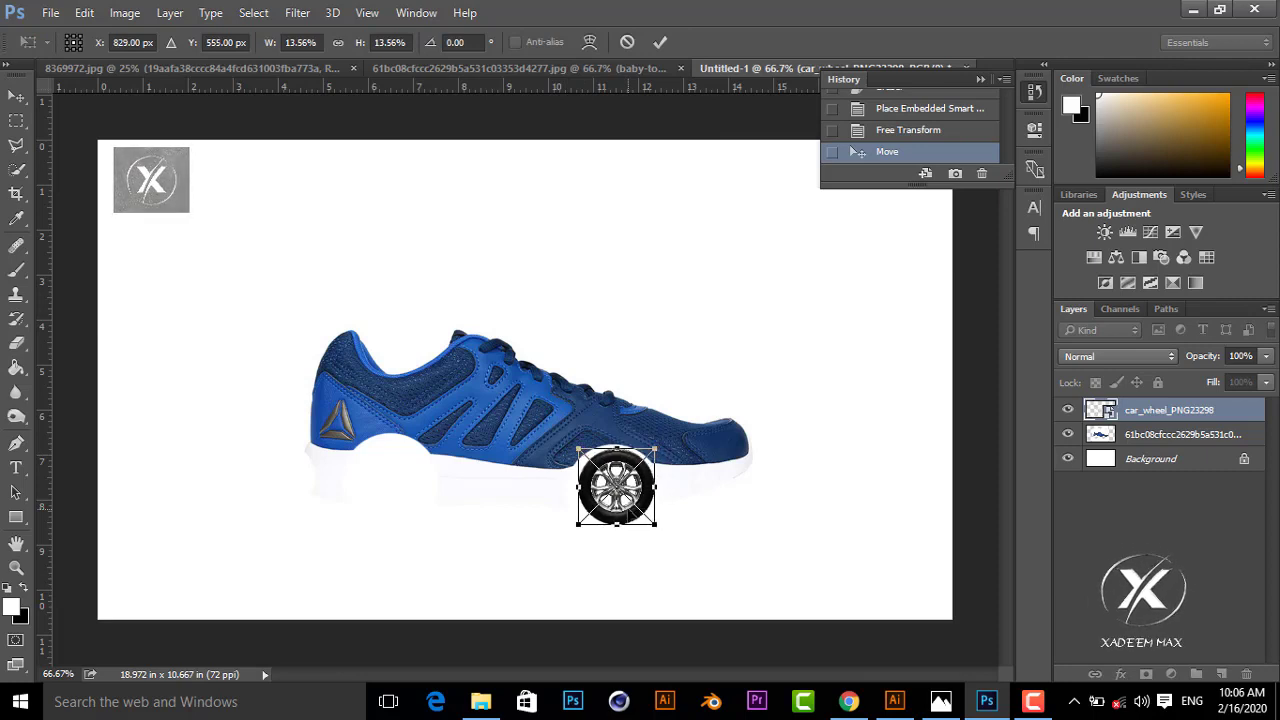
{"action": "key", "text": "Up"}
{"action": "key", "text": "Up"}
{"action": "key", "text": "Up"}
{"action": "key", "text": "Left"}
{"action": "key", "text": "Left"}
{"action": "key", "text": "Left"}
{"action": "key", "text": "Up"}
{"action": "key", "text": "Up"}
{"action": "key", "text": "Up"}
{"action": "key", "text": "Left"}
{"action": "key", "text": "Left"}
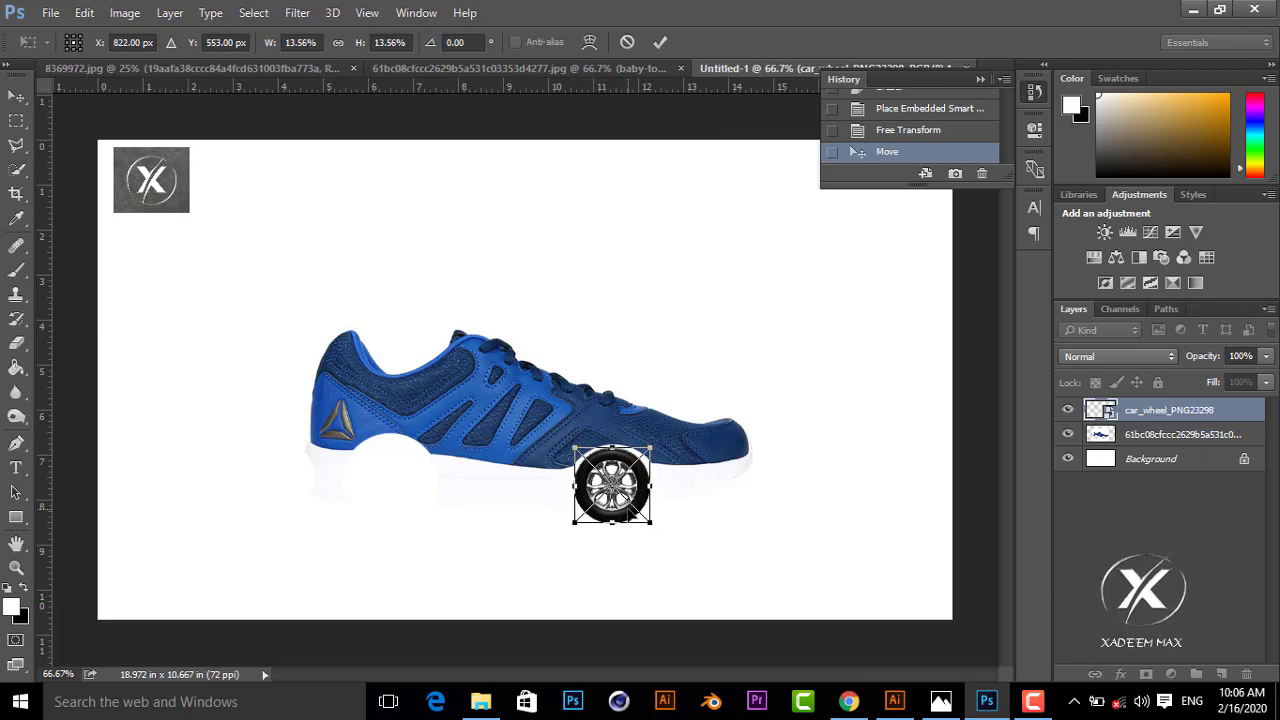
{"action": "left_click_drag", "start_coordinate": [659, 483], "coordinate": [659, 483]}
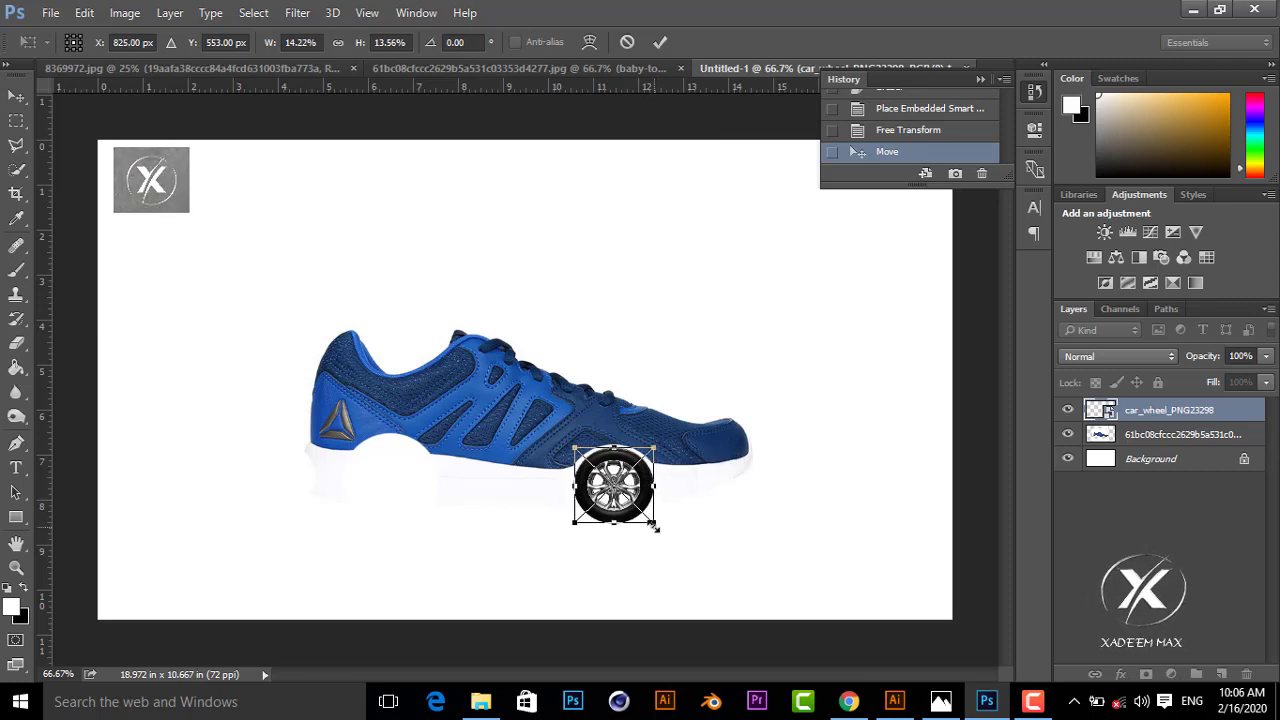
{"action": "left_click_drag", "start_coordinate": [653, 527], "coordinate": [648, 520]}
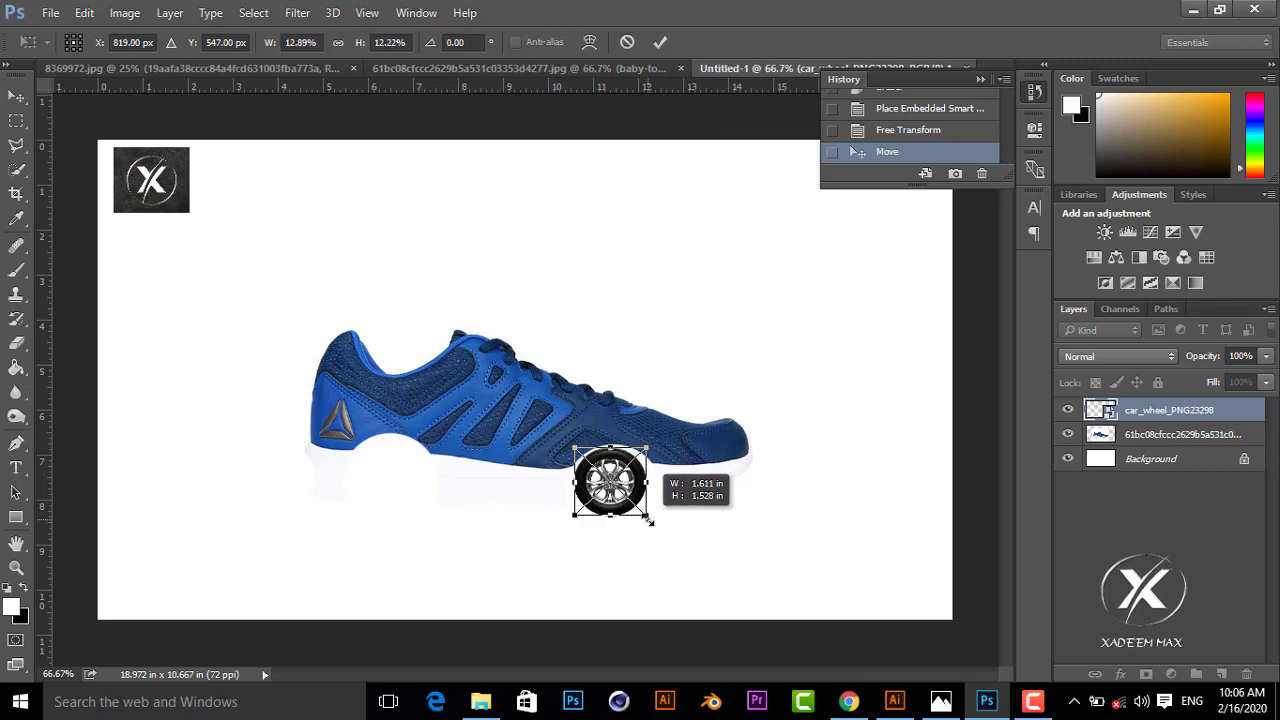
{"action": "left_click", "coordinate": [662, 42]}
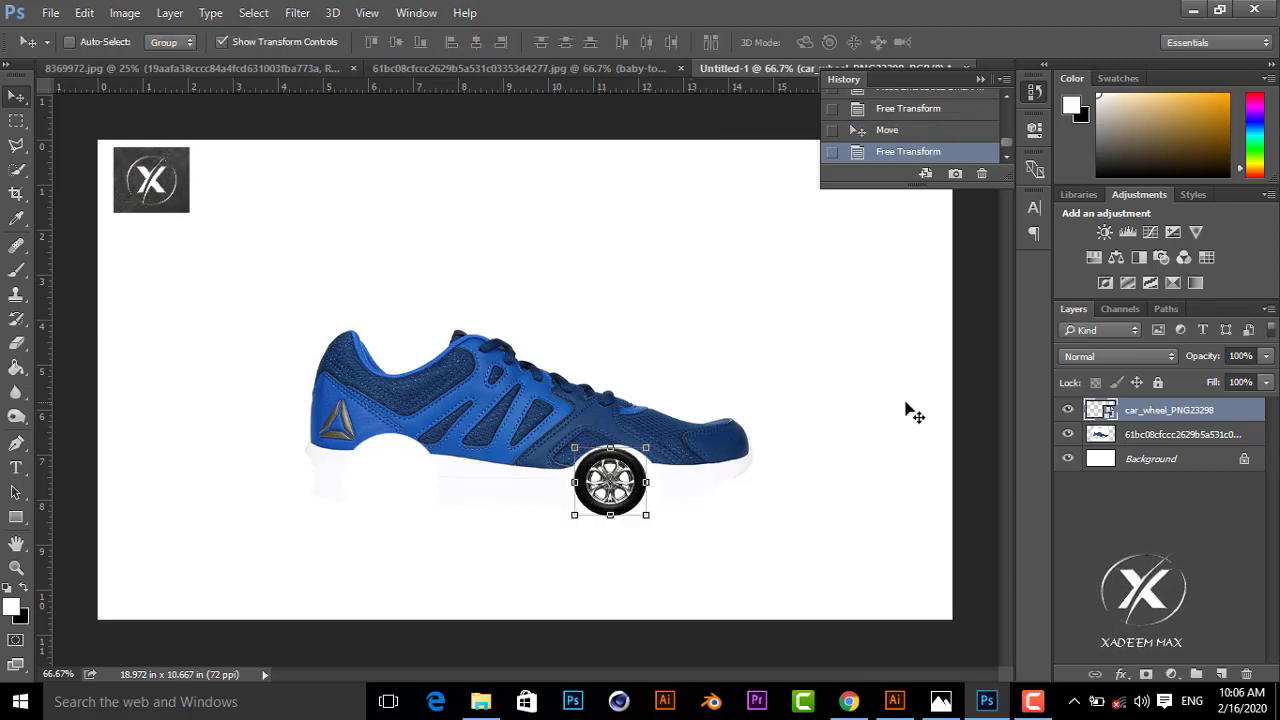
{"action": "key", "text": "Right"}
{"action": "key", "text": "Right"}
{"action": "key", "text": "Right"}
{"action": "key", "text": "Right"}
{"action": "key", "text": "Right"}
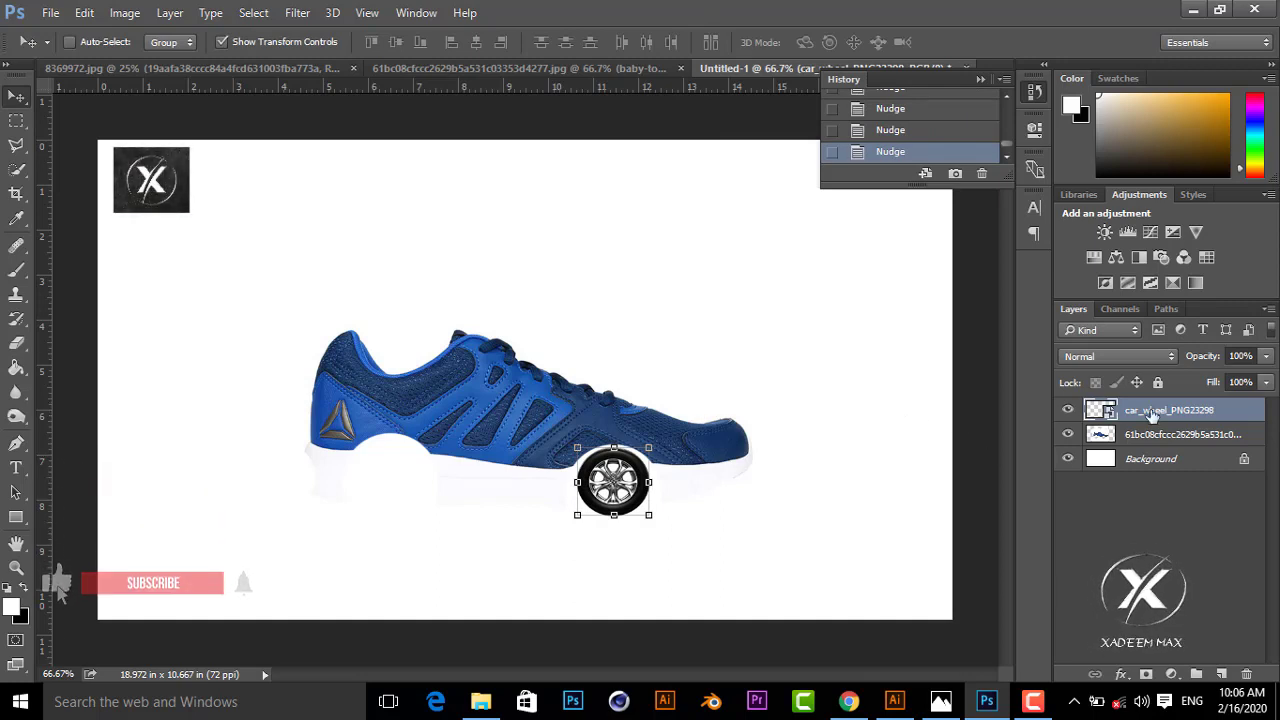
Duplicate the wheel layer and move the copy under the shoe's toe.
{"action": "key", "text": "ctrl+j"}
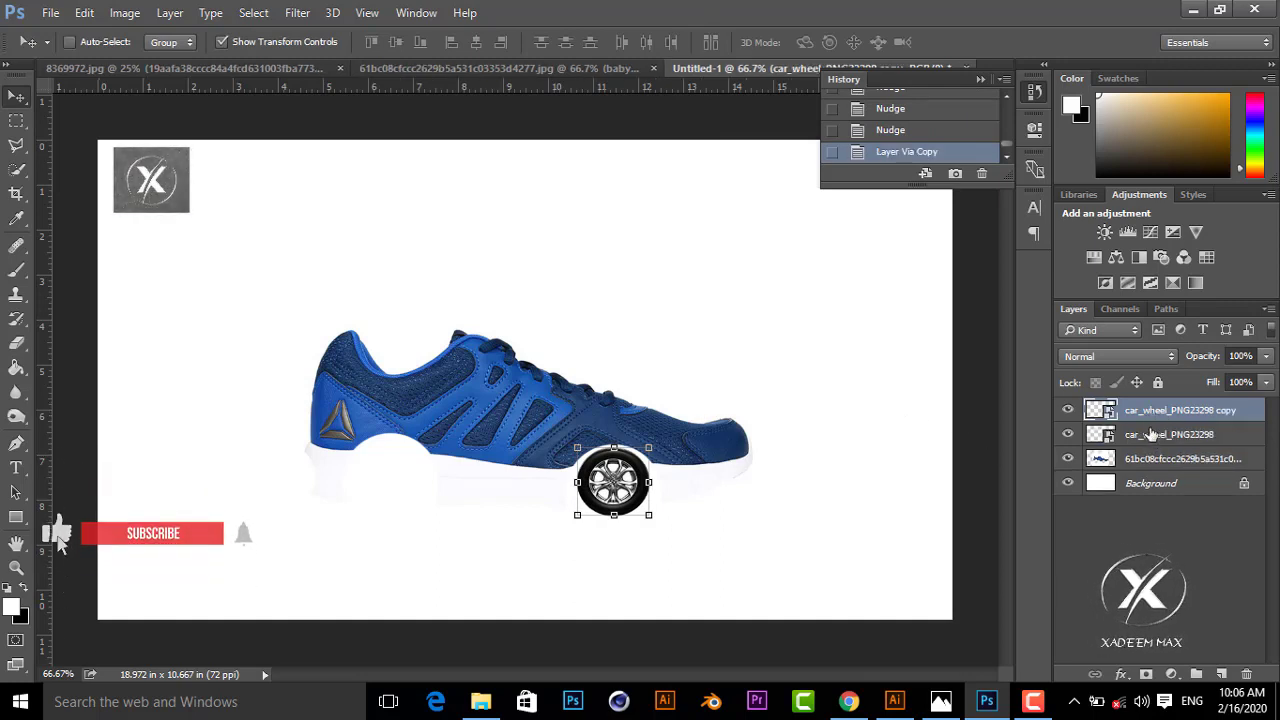
{"action": "key", "text": "ctrl+t"}
{"action": "left_click_drag", "start_coordinate": [613, 482], "coordinate": [409, 486]}
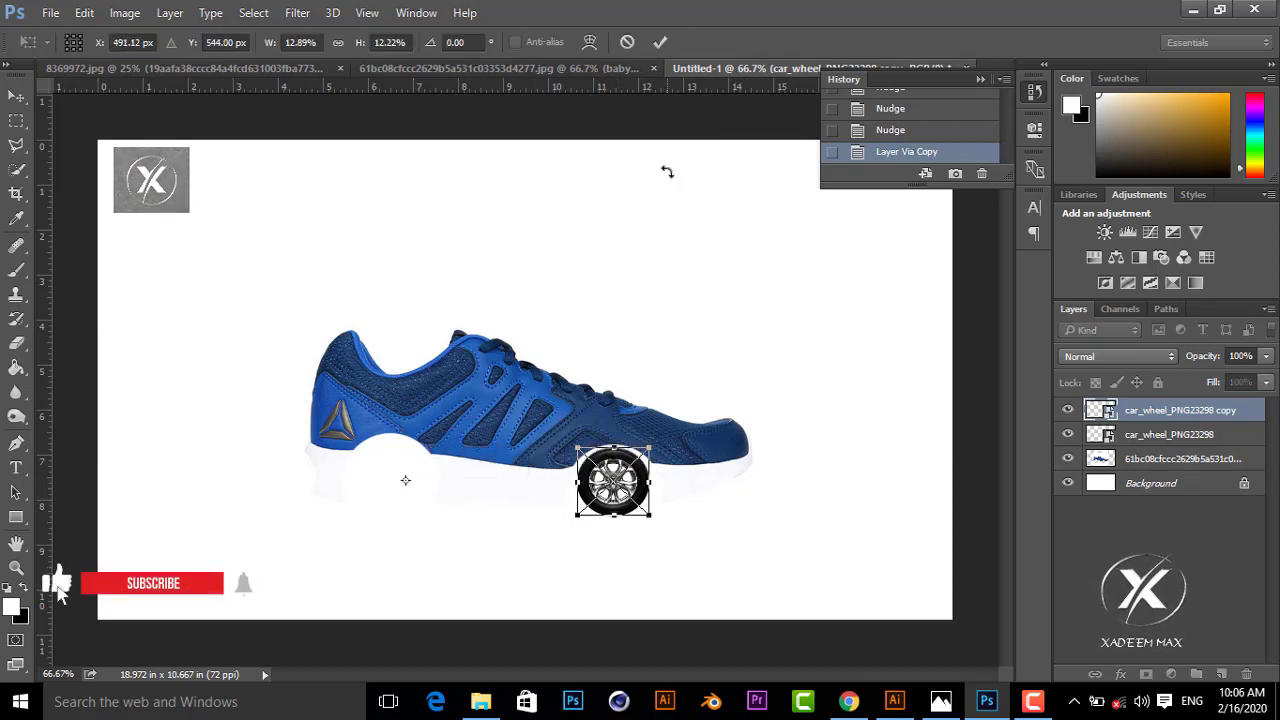
{"action": "left_click", "coordinate": [660, 42]}
{"action": "key", "text": "ctrl+t"}
{"action": "left_click_drag", "start_coordinate": [613, 482], "coordinate": [461, 477]}
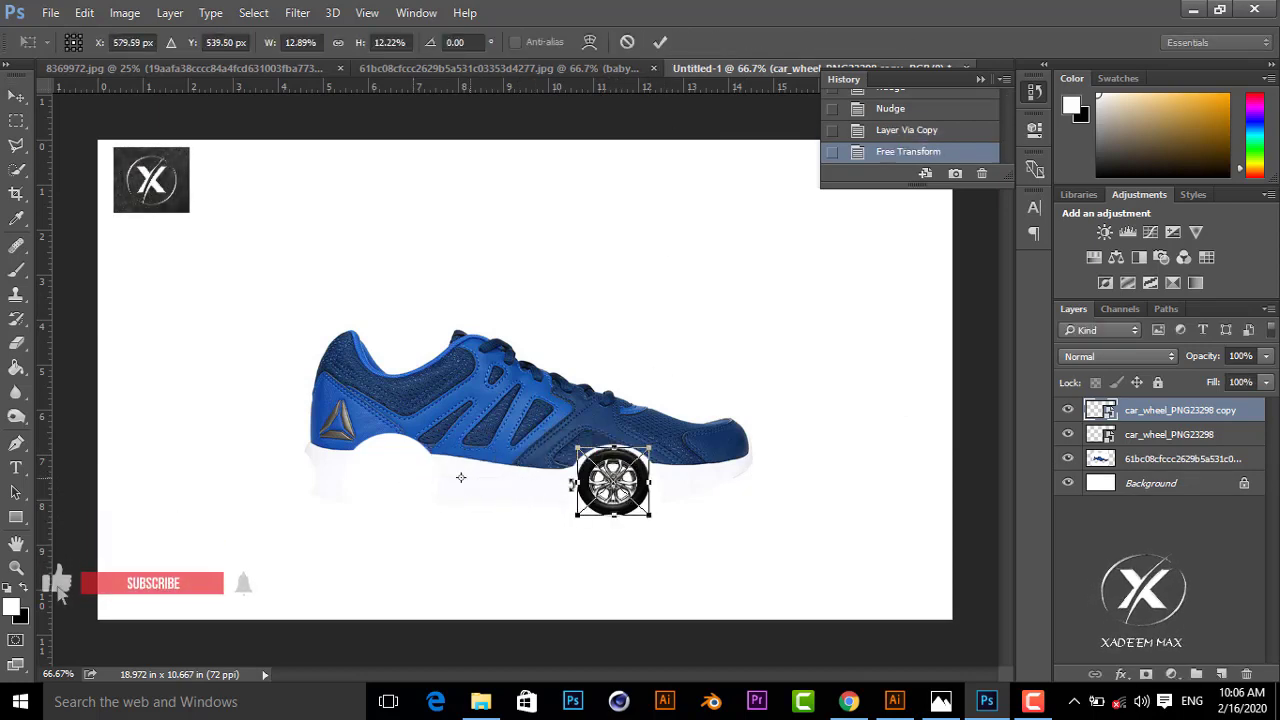
{"action": "left_click_drag", "start_coordinate": [611, 478], "coordinate": [391, 467]}
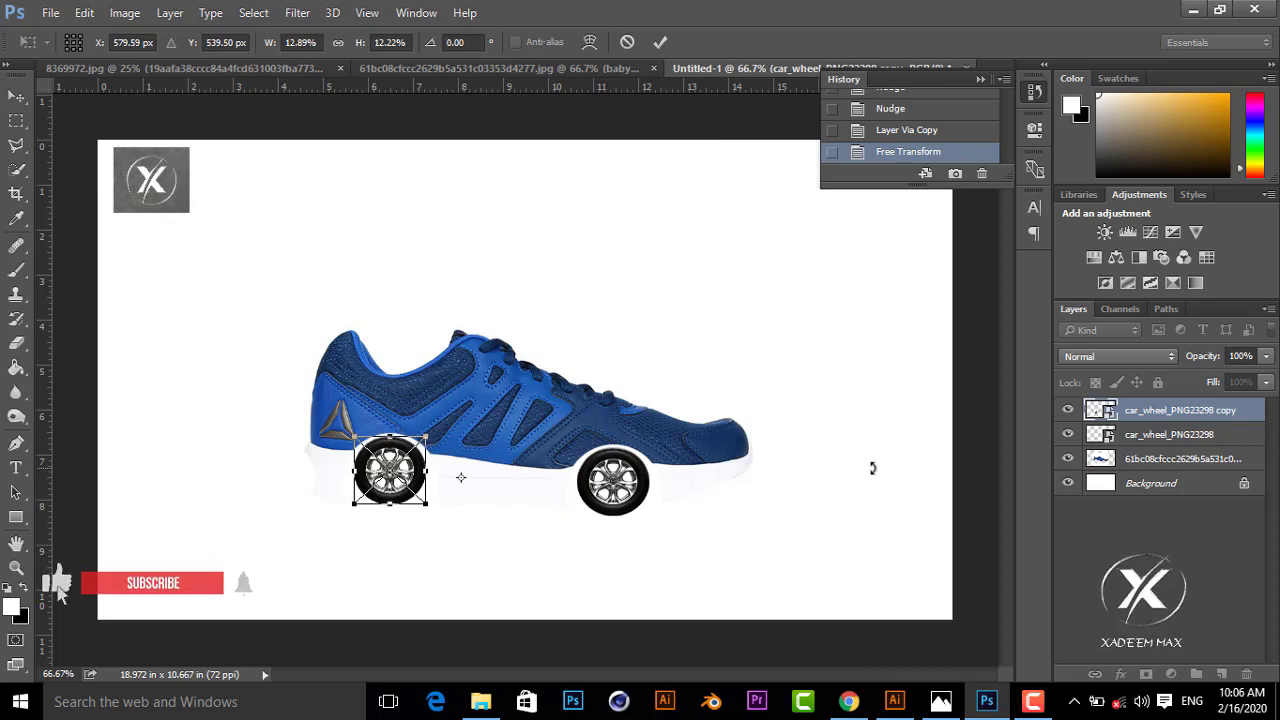
{"action": "left_click", "coordinate": [661, 43]}
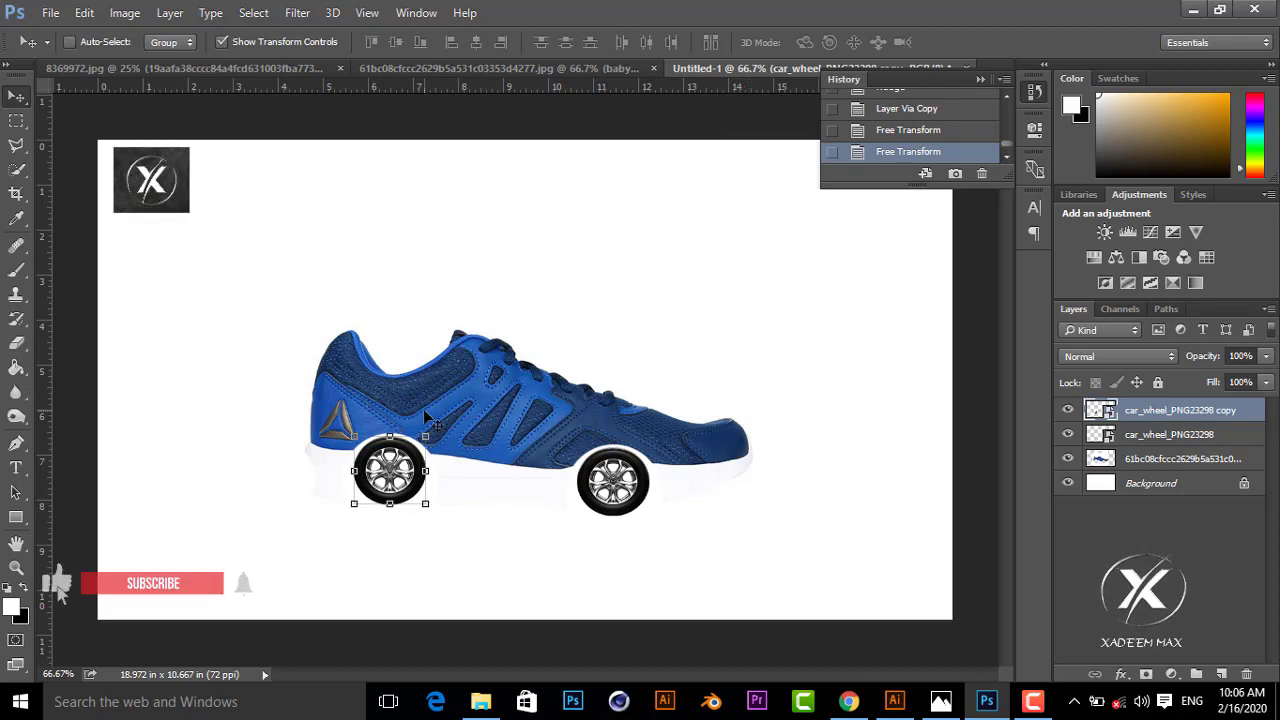
{"action": "left_click", "coordinate": [1155, 466]}
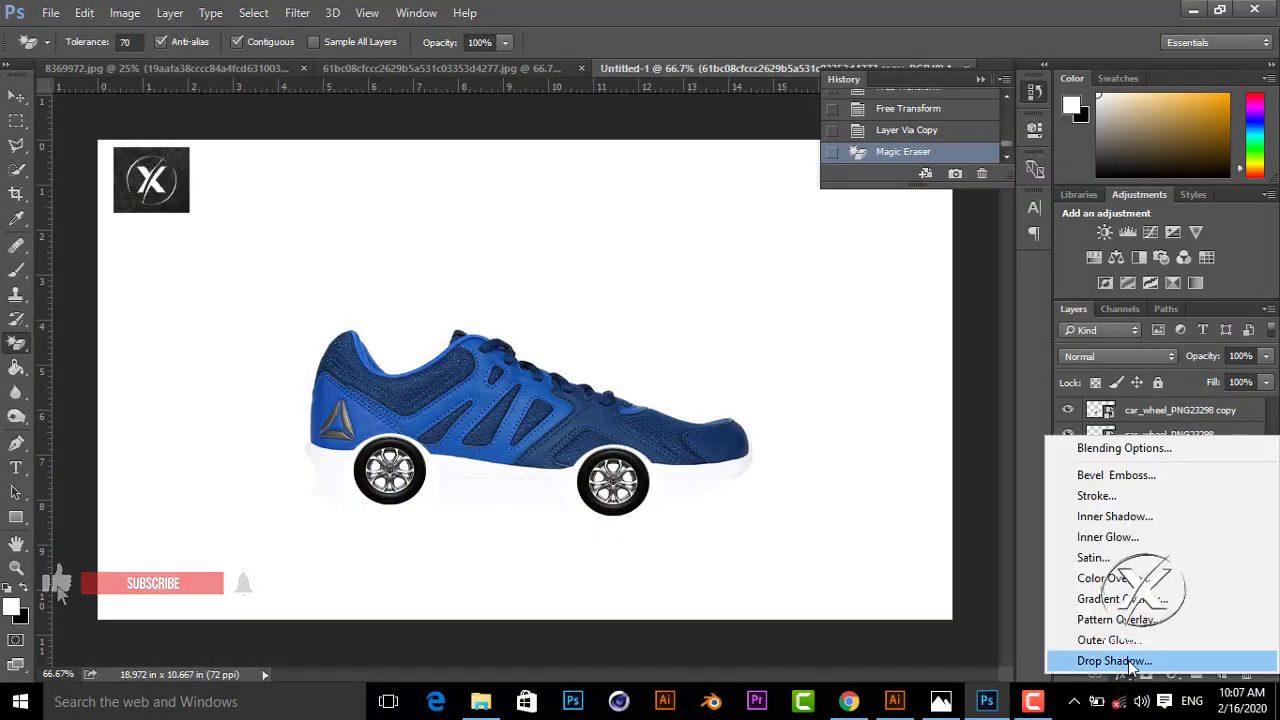
Add a drop shadow to the shoe layer: 96% opacity, 13 px distance, 16 px size.
{"action": "left_click", "coordinate": [1129, 661]}
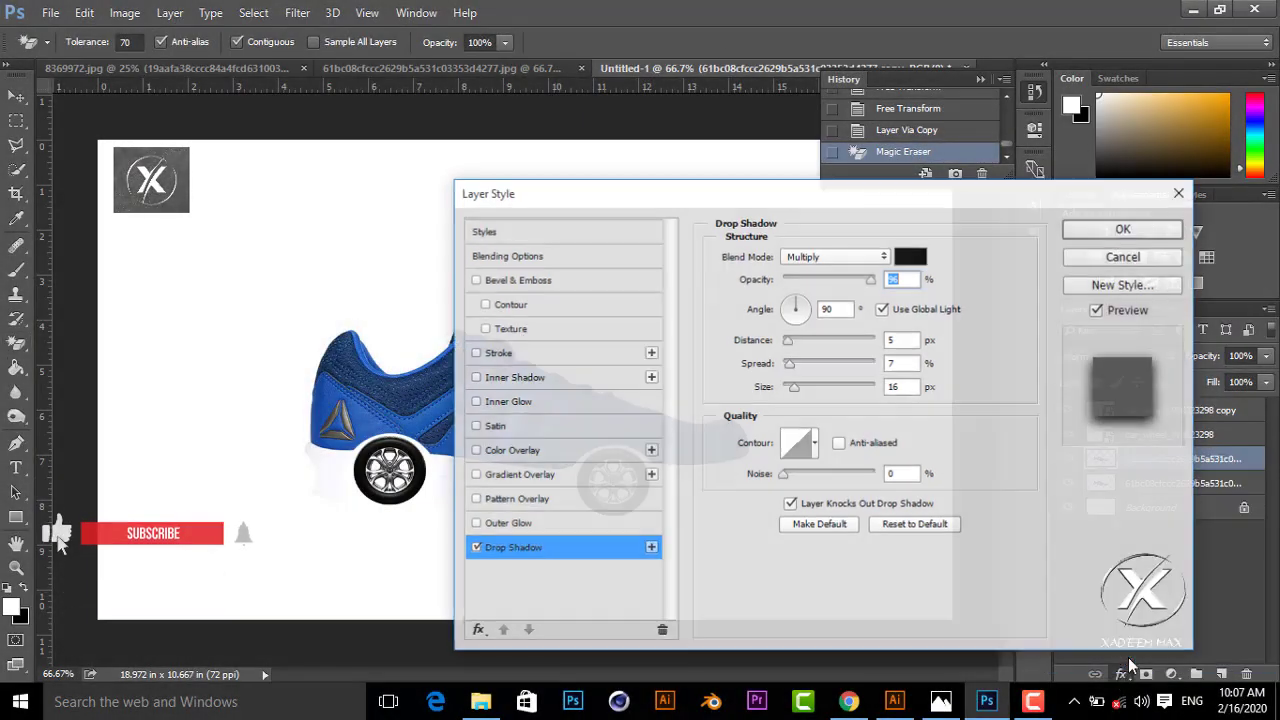
{"action": "mouse_move", "coordinate": [583, 196]}
{"action": "left_mouse_down"}
{"action": "mouse_move", "coordinate": [771, 543]}
{"action": "mouse_move", "coordinate": [921, 423]}
{"action": "mouse_move", "coordinate": [984, 322]}
{"action": "left_mouse_up"}
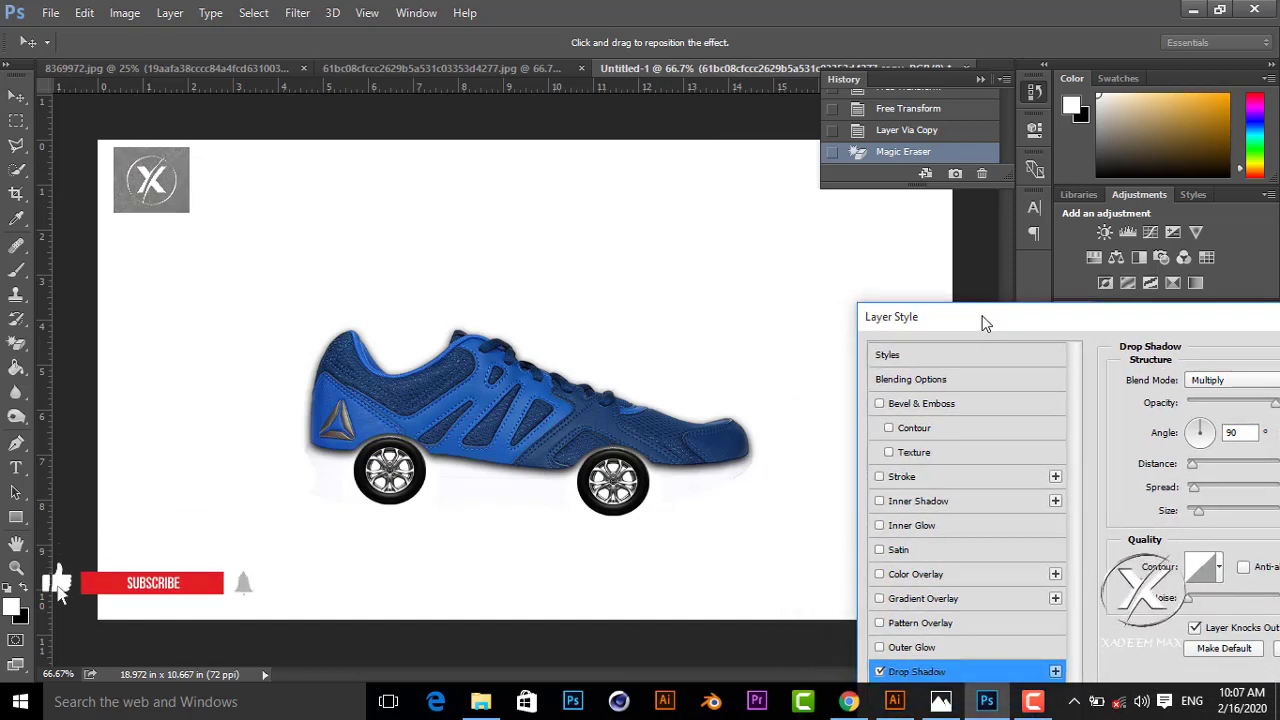
{"action": "left_click_drag", "start_coordinate": [984, 322], "coordinate": [902, 146]}
{"action": "left_click_drag", "start_coordinate": [1110, 285], "coordinate": [1118, 287]}
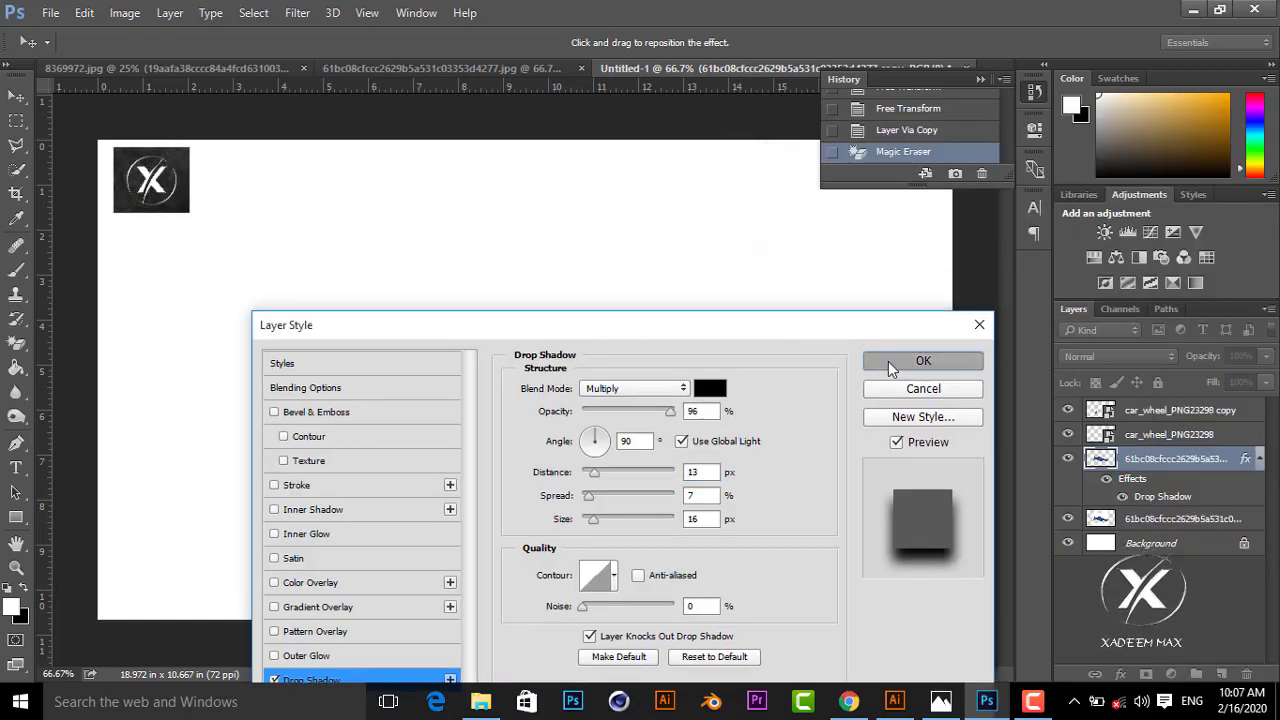
{"action": "left_click", "coordinate": [888, 361]}
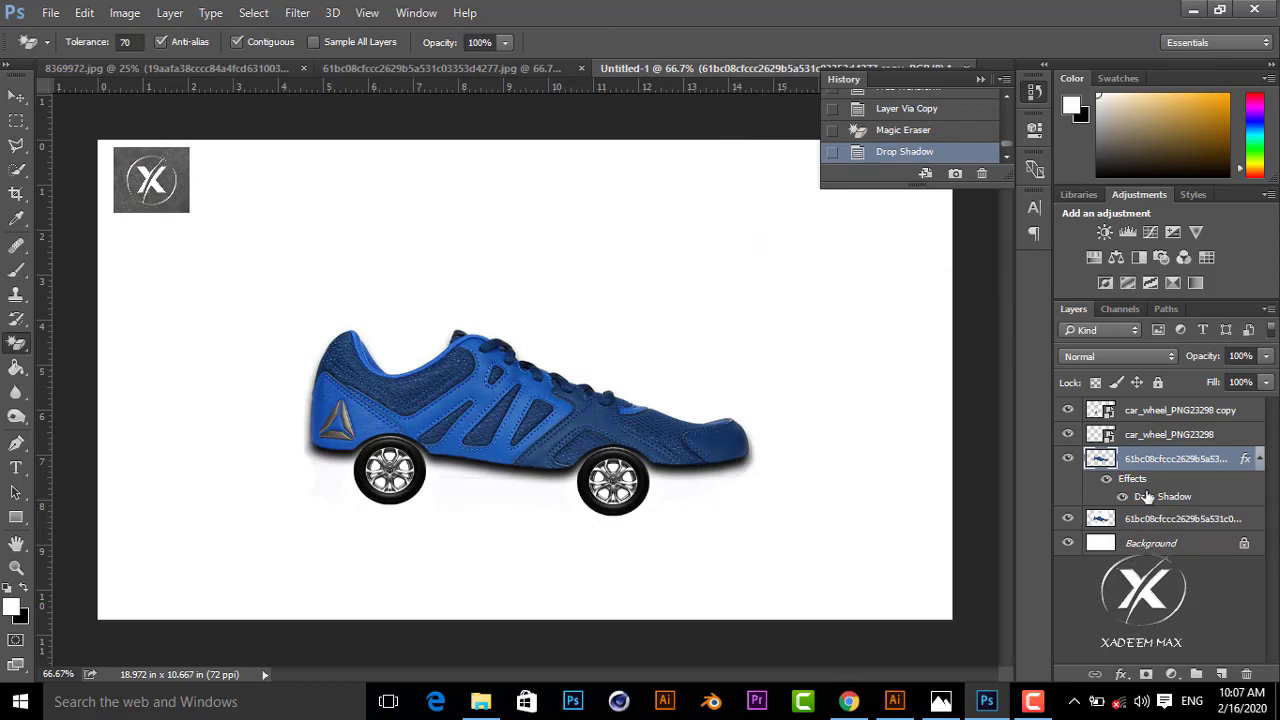
Add a drop shadow with a tightened distance to the original wheel layer.
{"action": "left_click", "coordinate": [1169, 434]}
{"action": "left_click", "coordinate": [1121, 673]}
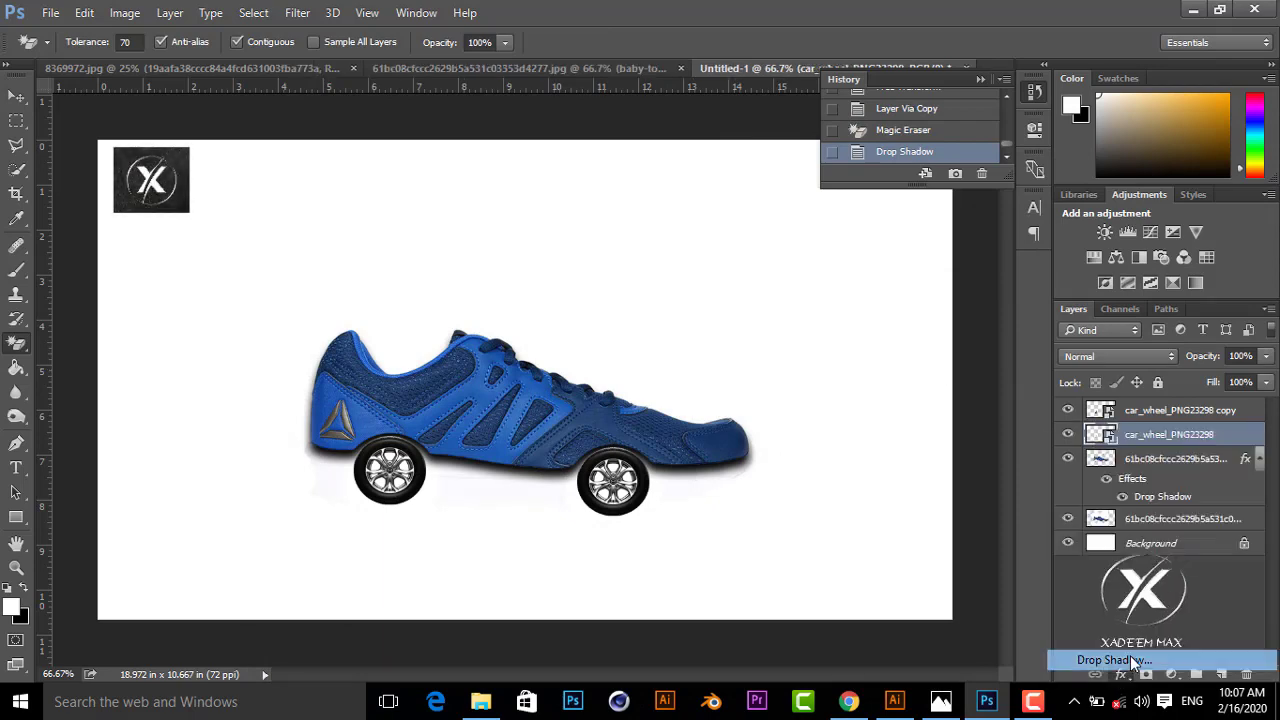
{"action": "left_click", "coordinate": [1130, 655]}
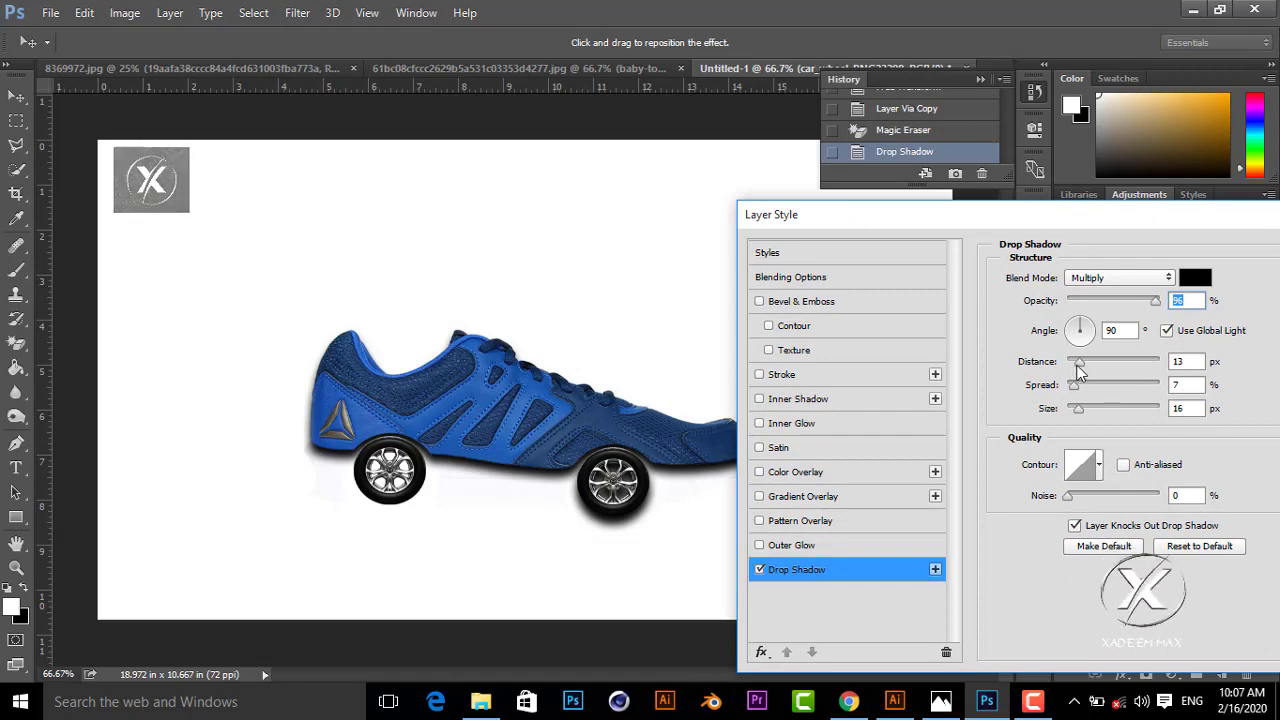
{"action": "left_click_drag", "start_coordinate": [1078, 362], "coordinate": [1073, 365]}
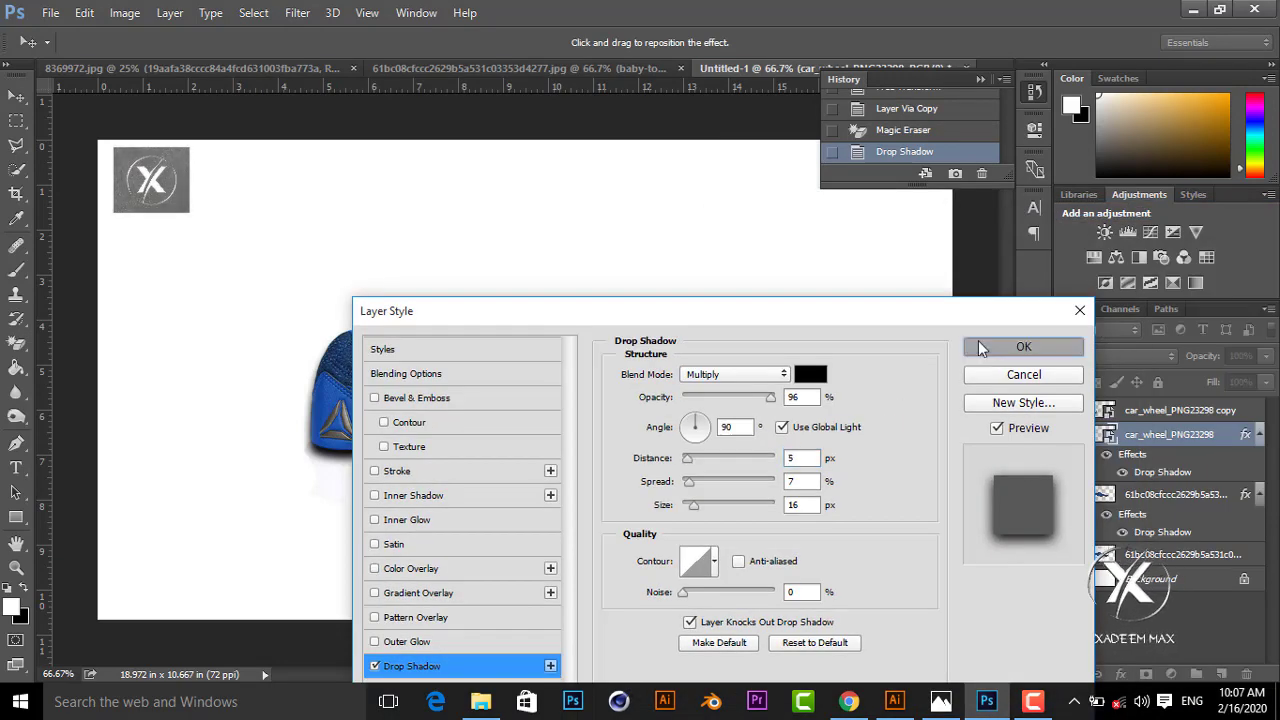
{"action": "left_click", "coordinate": [1023, 346]}
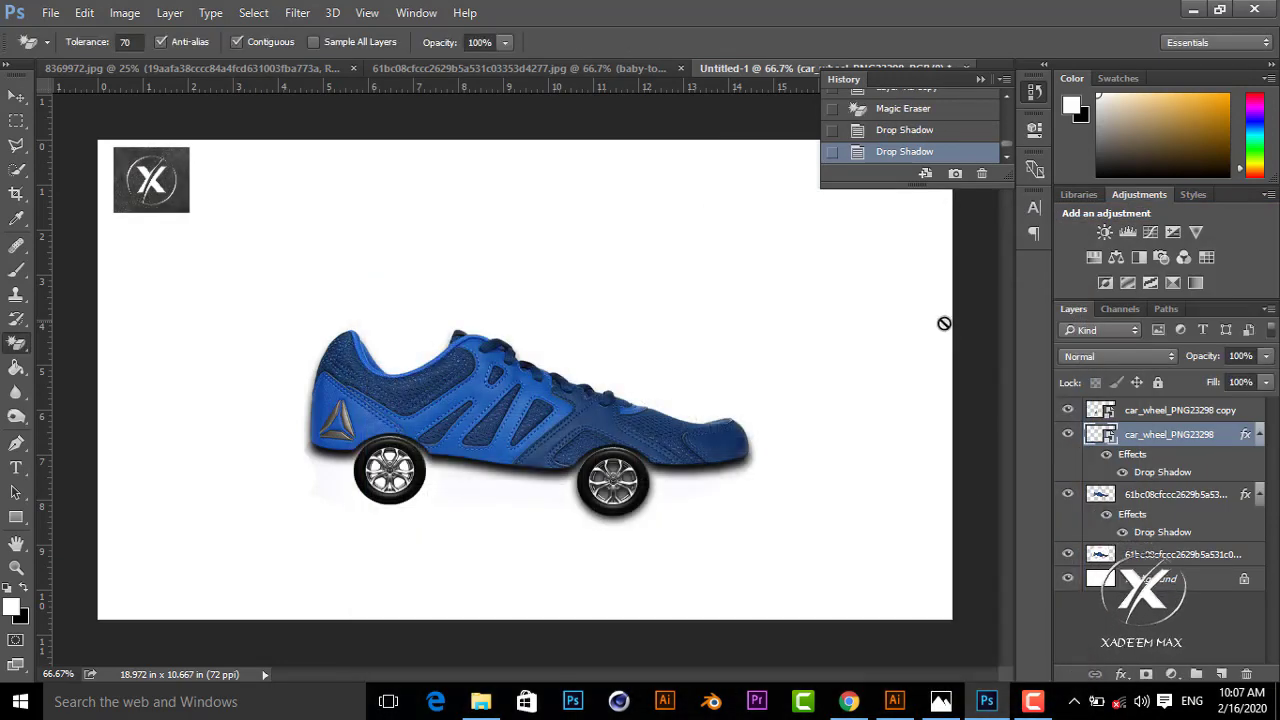
Add a drop shadow with 0 px distance to the copied wheel layer.
{"action": "left_click", "coordinate": [1142, 412]}
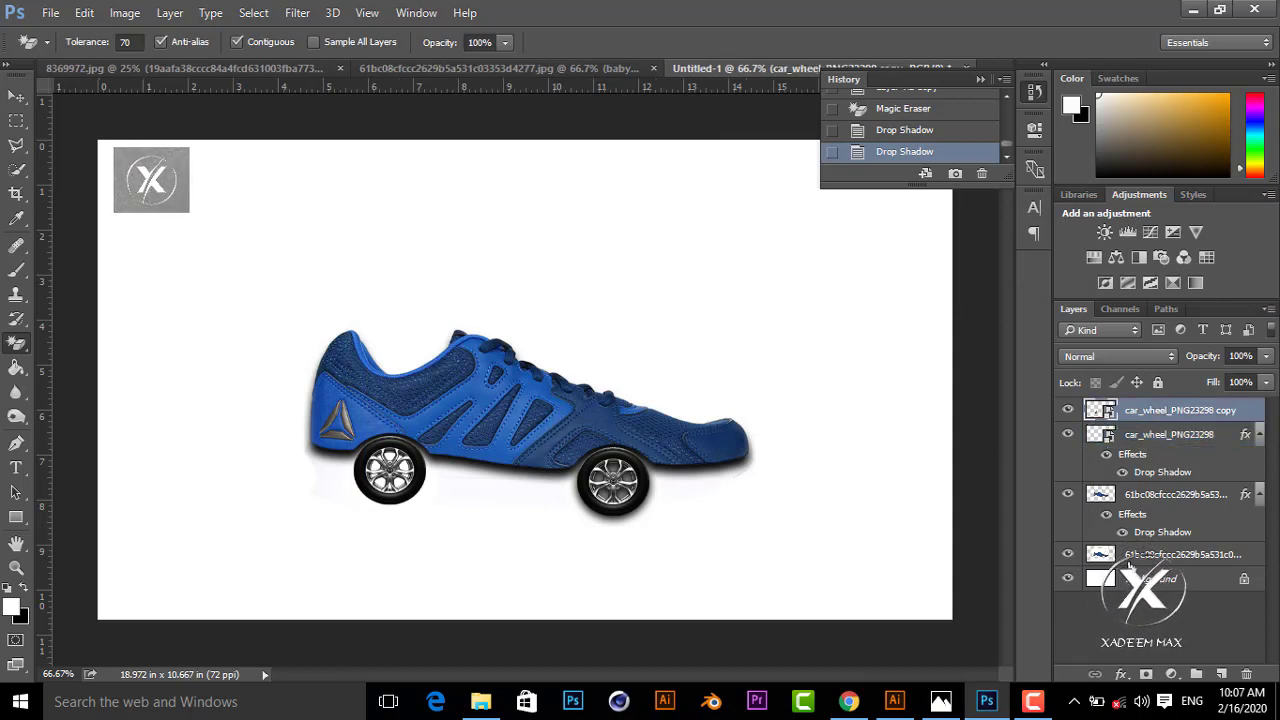
{"action": "left_click", "coordinate": [1121, 674]}
{"action": "left_click", "coordinate": [1121, 660]}
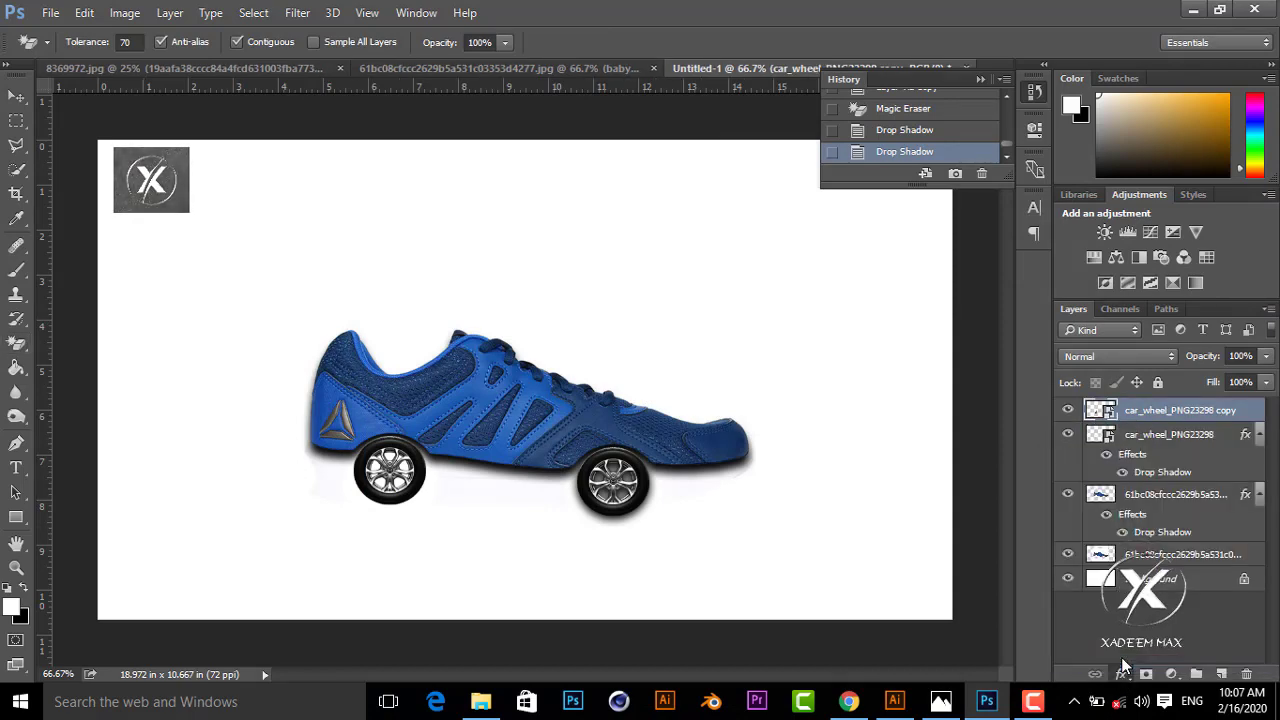
{"action": "mouse_move", "coordinate": [593, 73]}
{"action": "left_mouse_down"}
{"action": "mouse_move", "coordinate": [900, 261]}
{"action": "mouse_move", "coordinate": [865, 301]}
{"action": "left_mouse_up"}
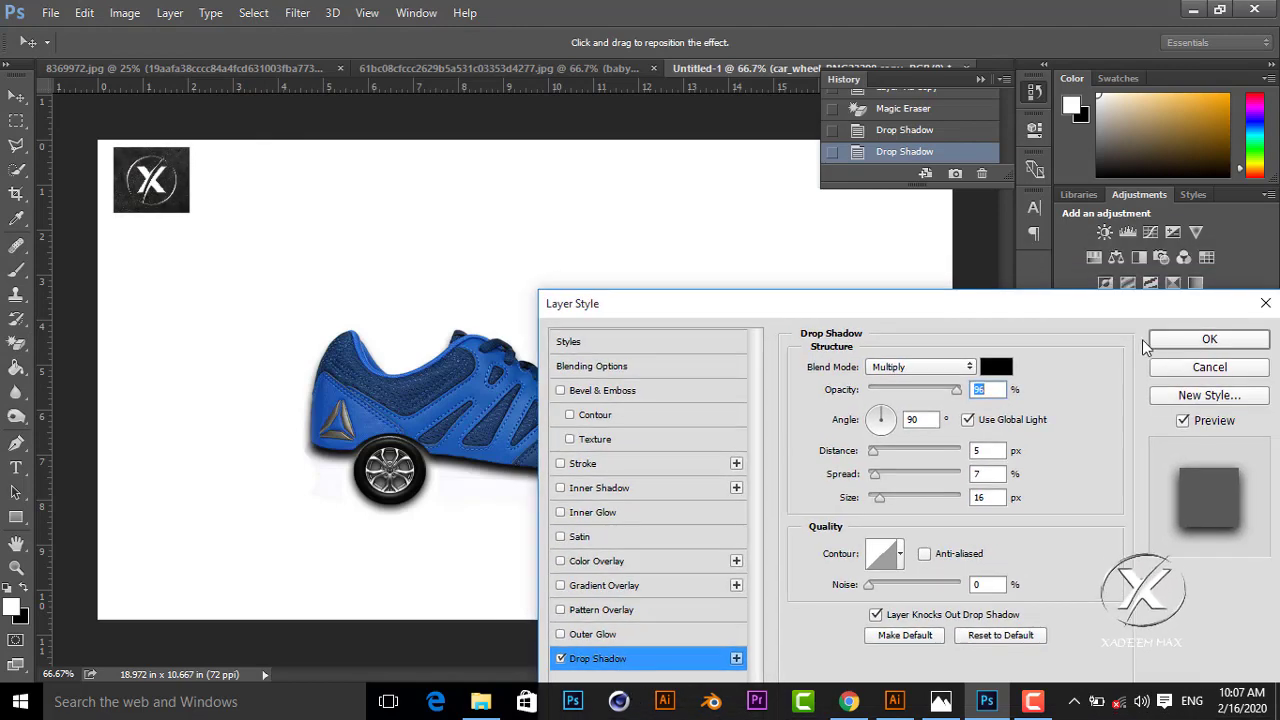
{"action": "left_click_drag", "start_coordinate": [881, 450], "coordinate": [866, 451]}
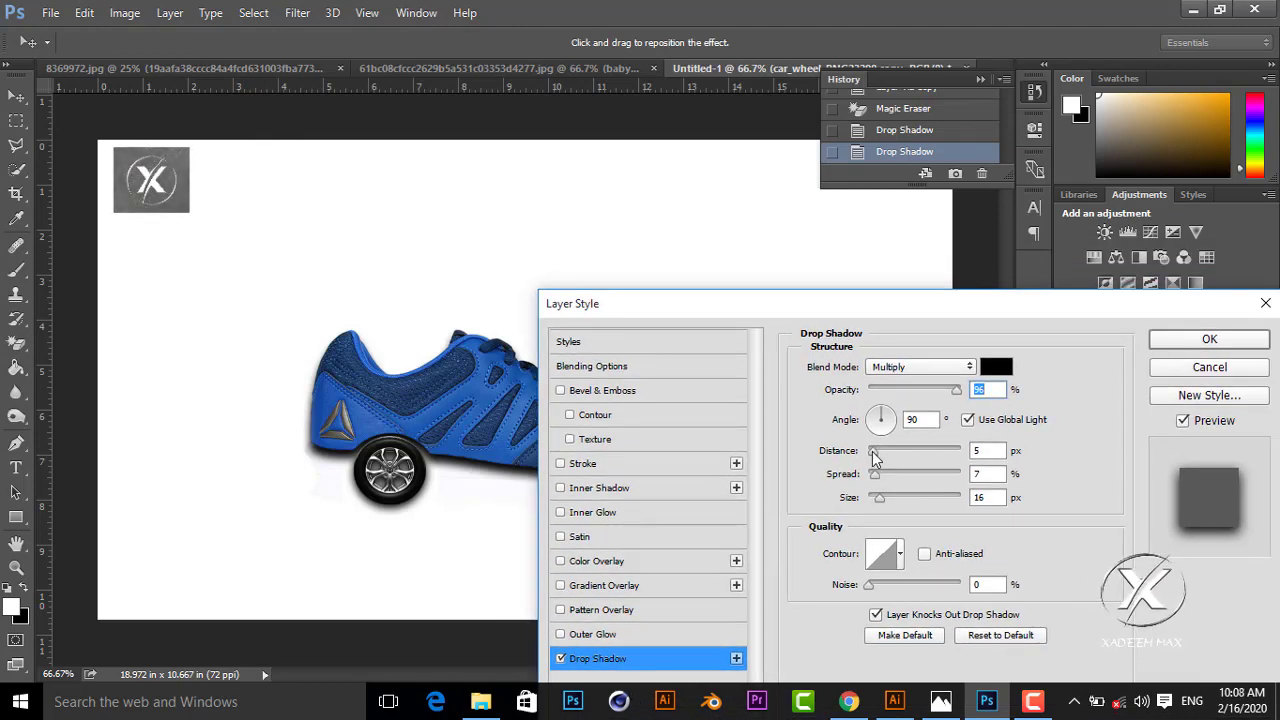
{"action": "left_click", "coordinate": [1190, 340]}
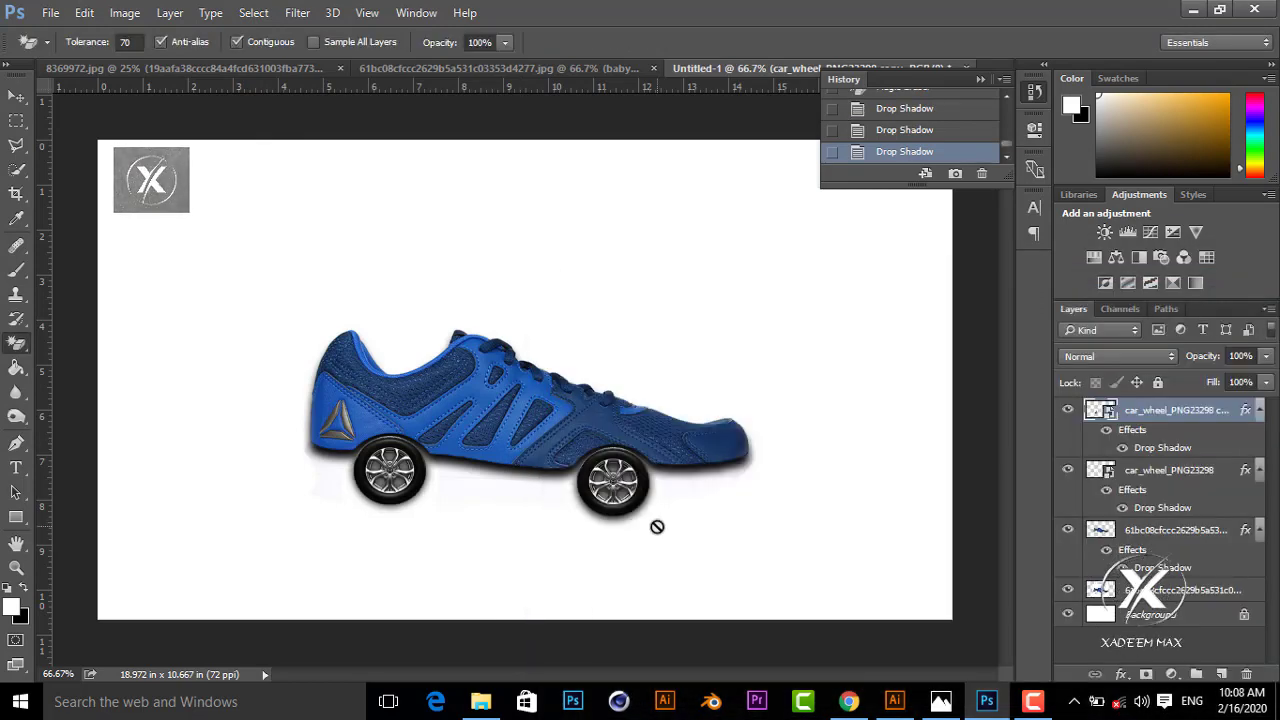
Nudge the wheels into place and merge both wheel layers into one.
{"action": "key", "text": "v"}
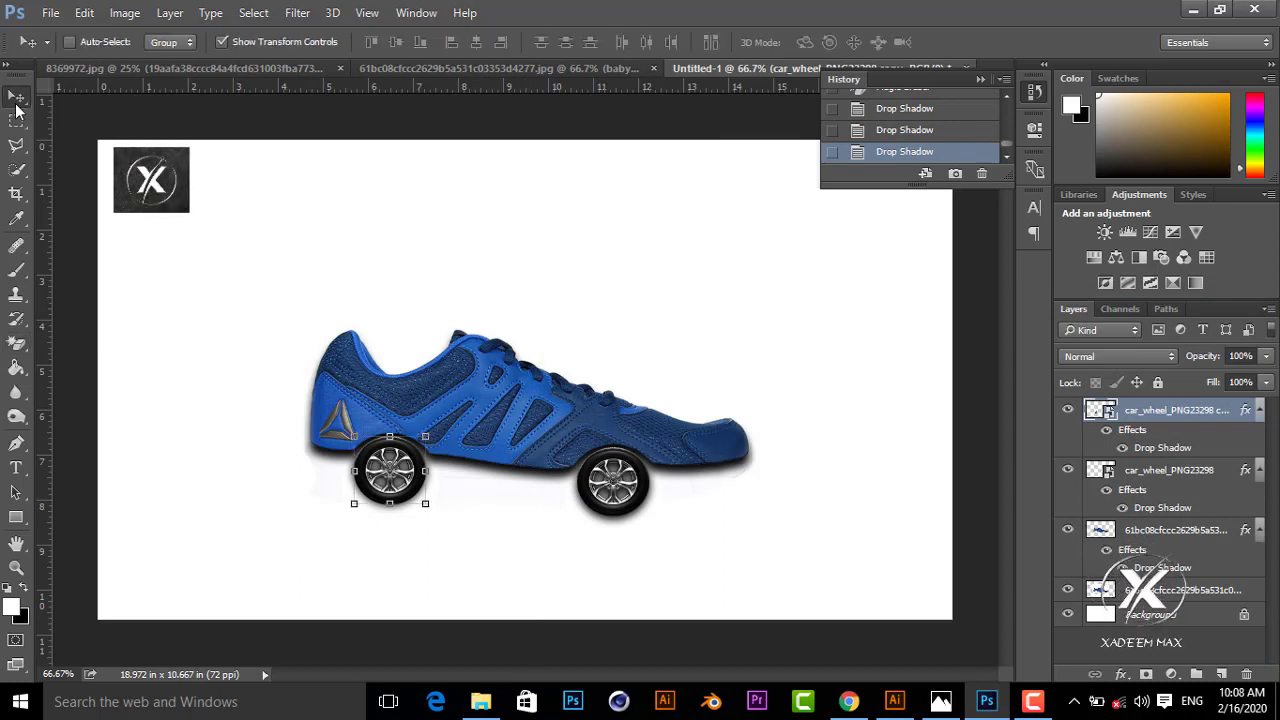
{"action": "key", "text": "Up"}
{"action": "key", "text": "Up"}
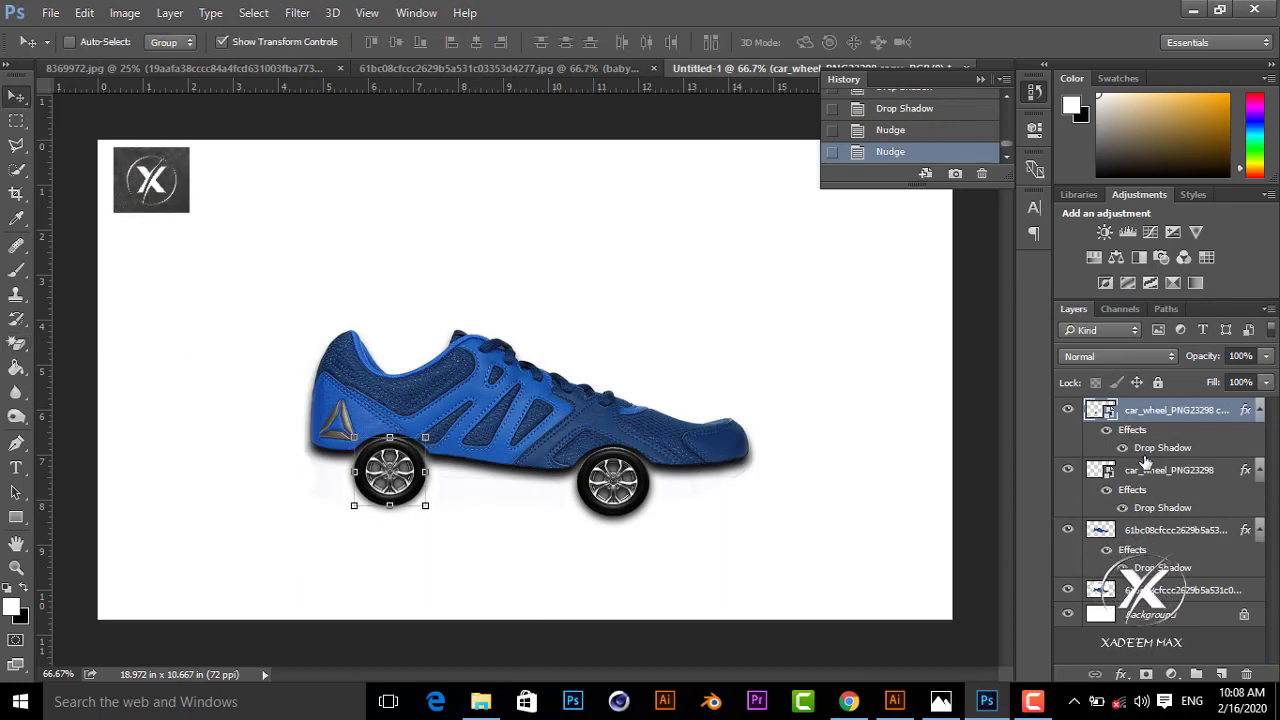
{"action": "left_click", "coordinate": [628, 484], "text": "ctrl"}
{"action": "key", "text": "Up"}
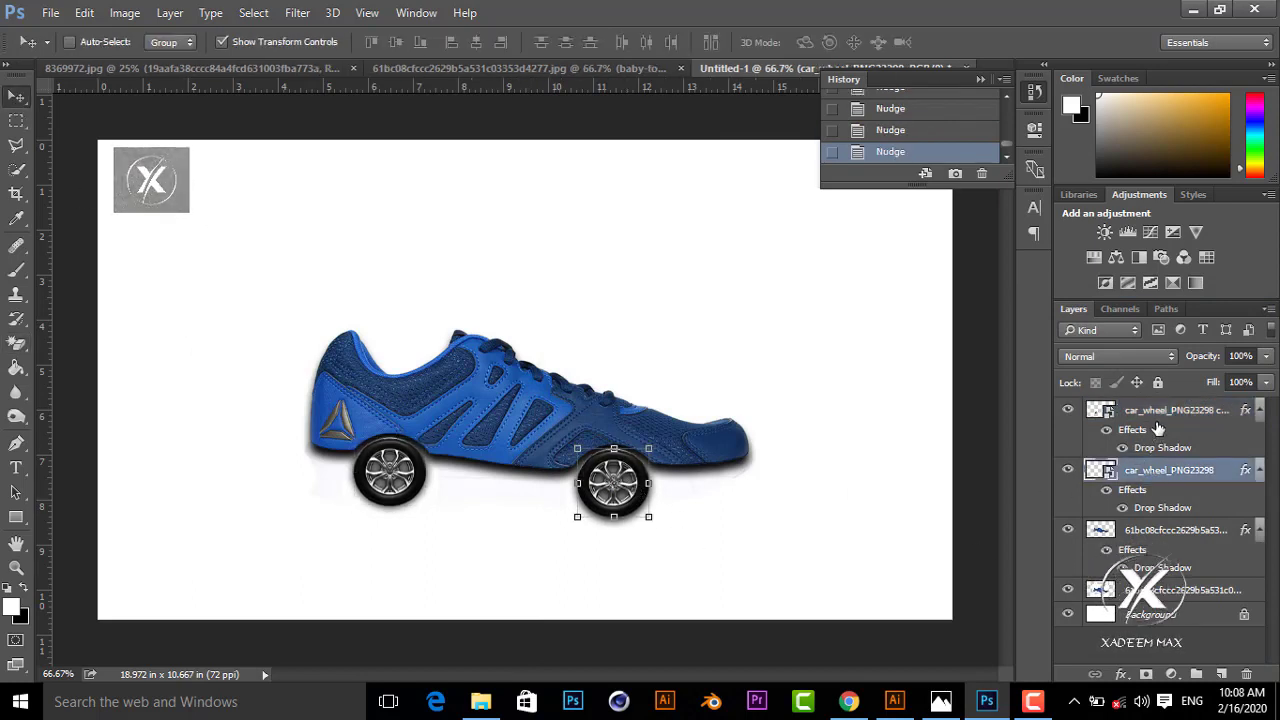
{"action": "left_click", "coordinate": [1158, 421], "text": "ctrl"}
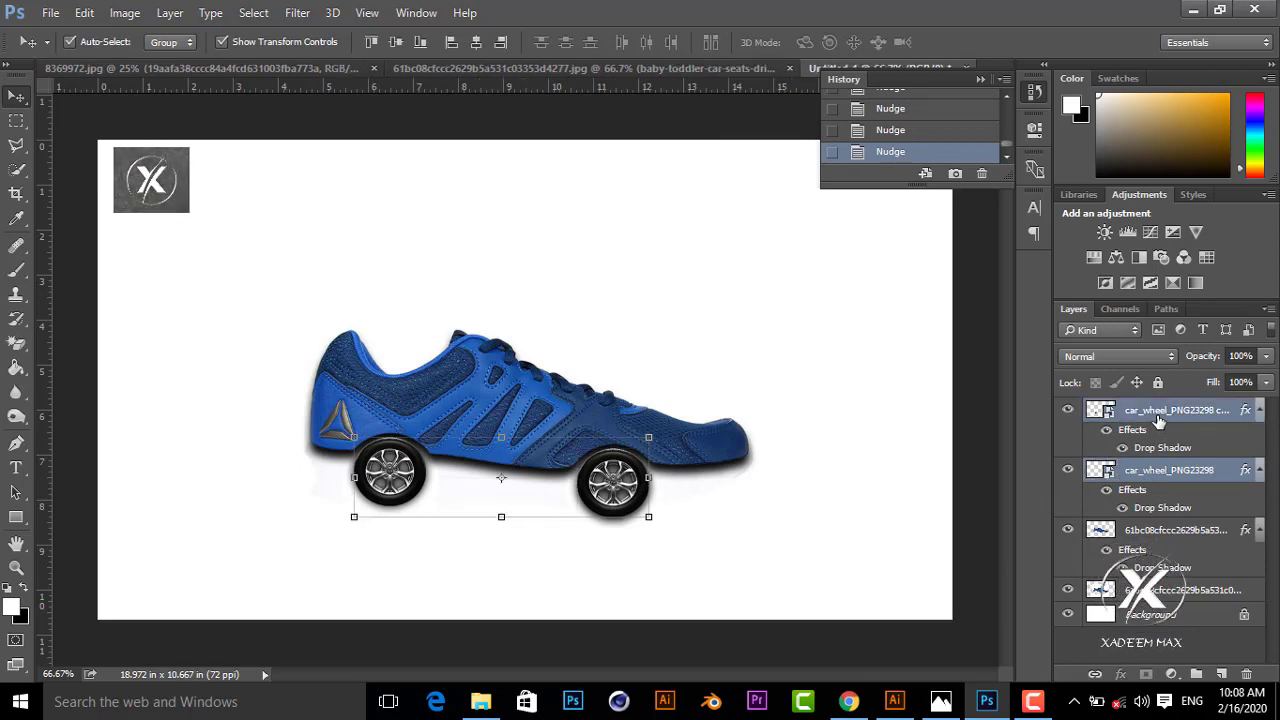
{"action": "key", "text": "ctrl+e"}
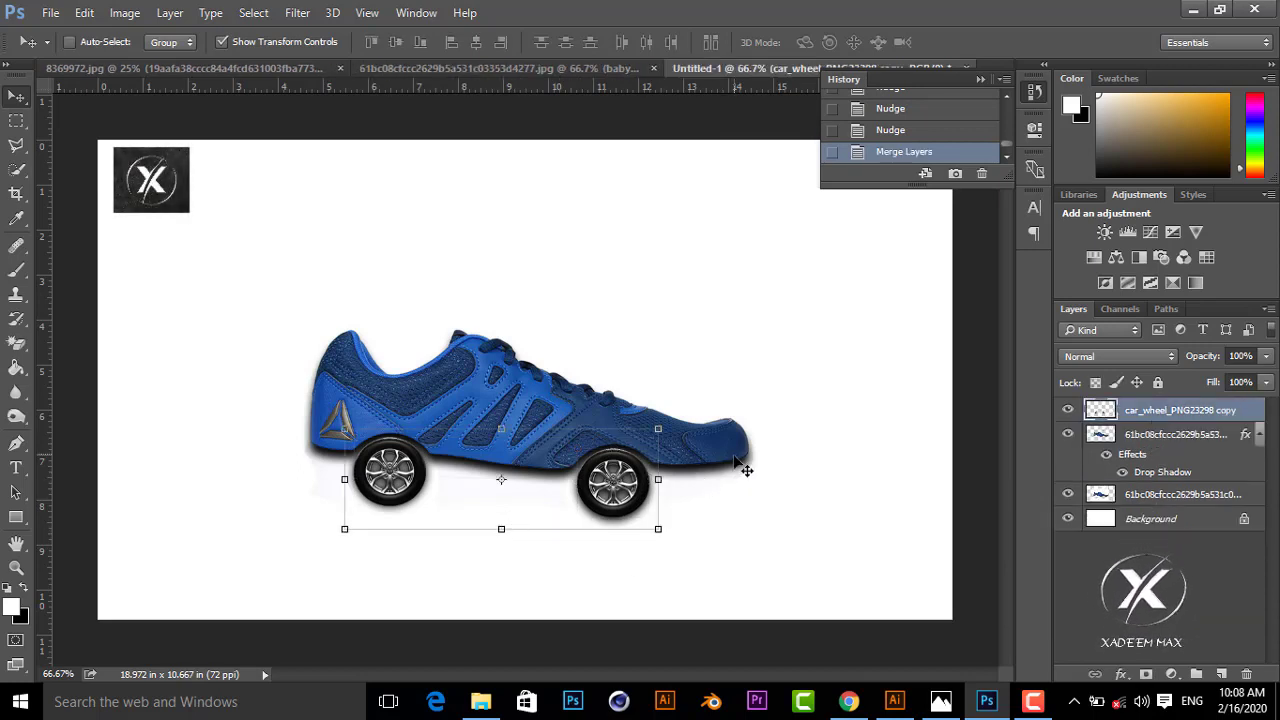
{"action": "left_click", "coordinate": [1193, 12]}
Place the red go-kart seat image, scale it down and move it onto the shoe's top.
{"action": "left_click_drag", "start_coordinate": [243, 145], "coordinate": [1020, 566]}
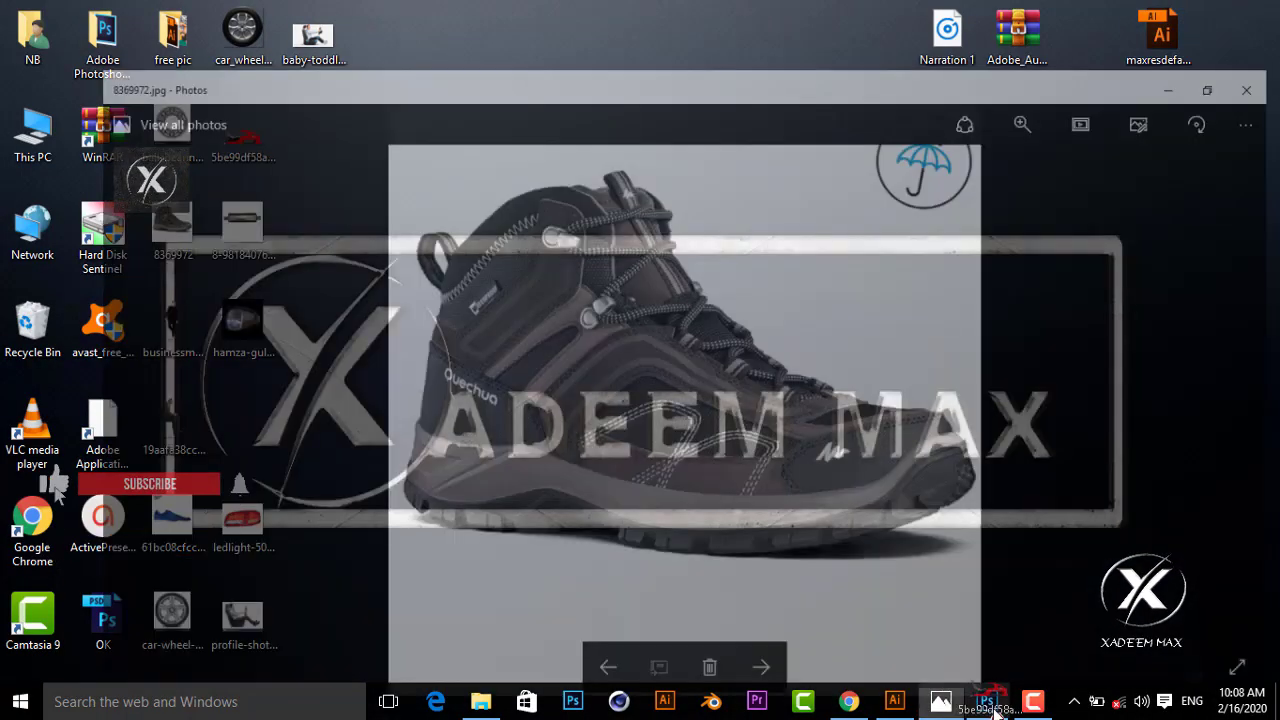
{"action": "left_click", "coordinate": [987, 701]}
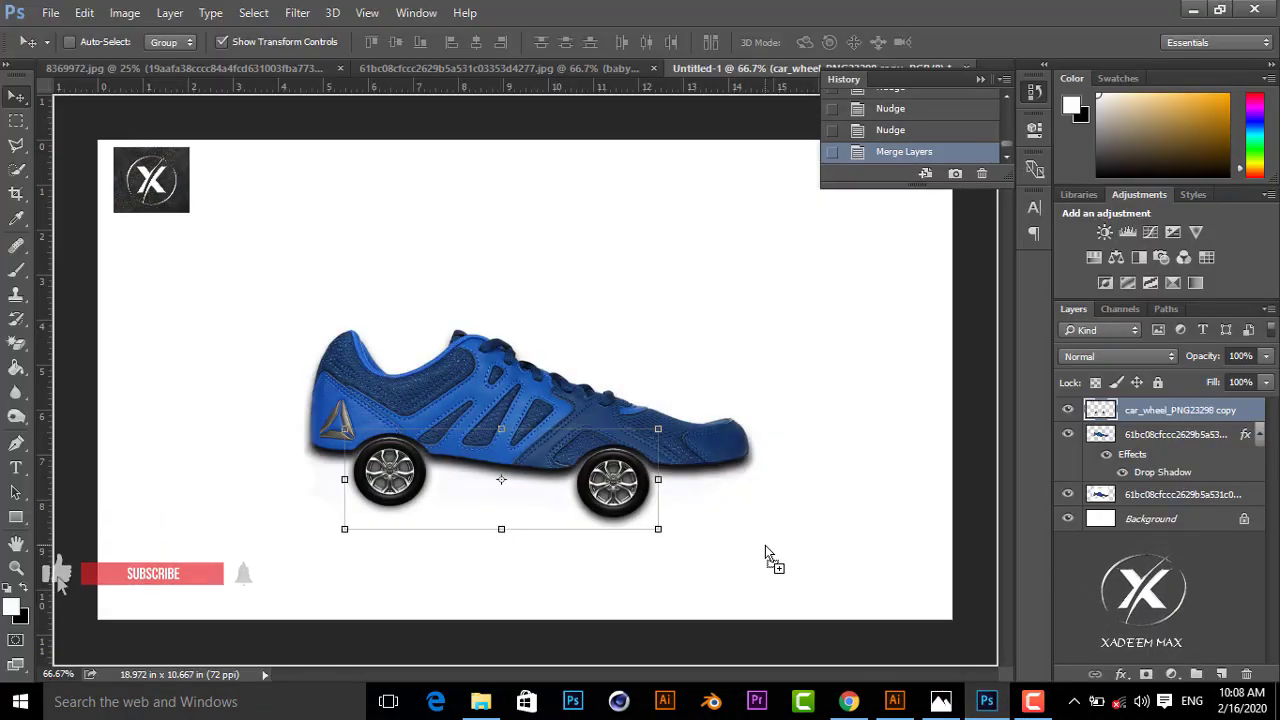
{"action": "left_click_drag", "start_coordinate": [578, 393], "coordinate": [600, 228]}
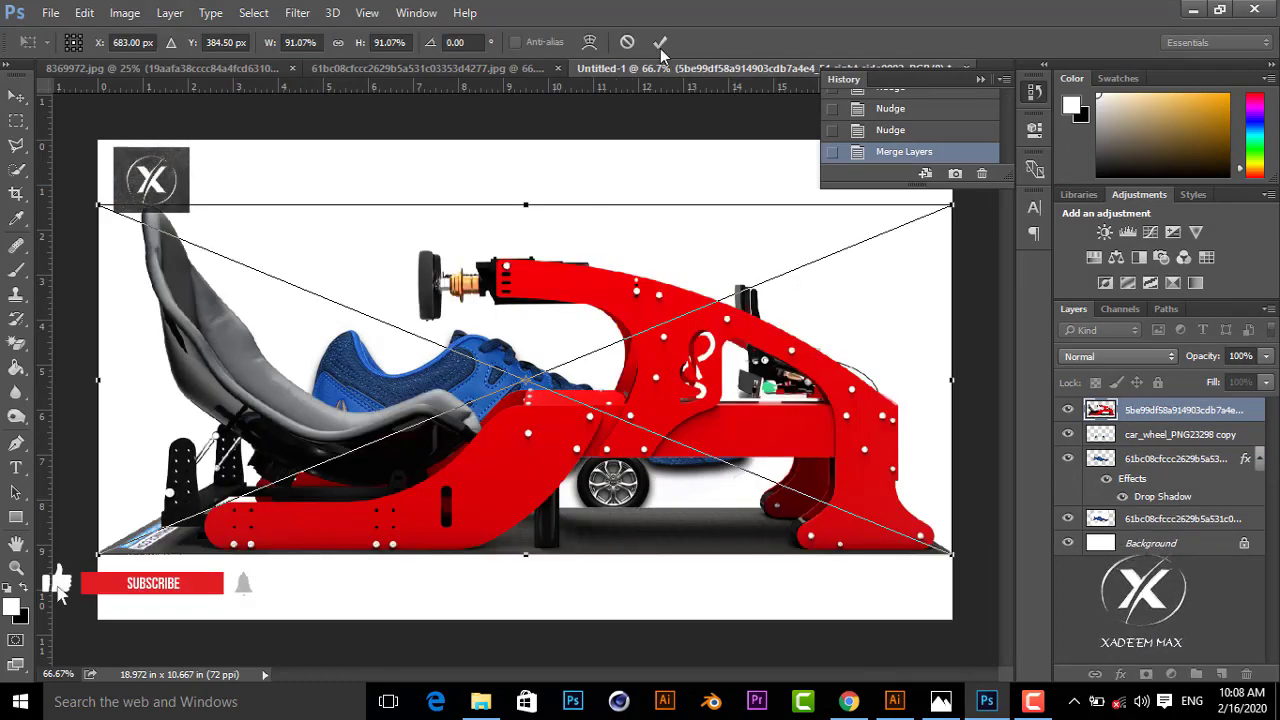
{"action": "left_click", "coordinate": [660, 43]}
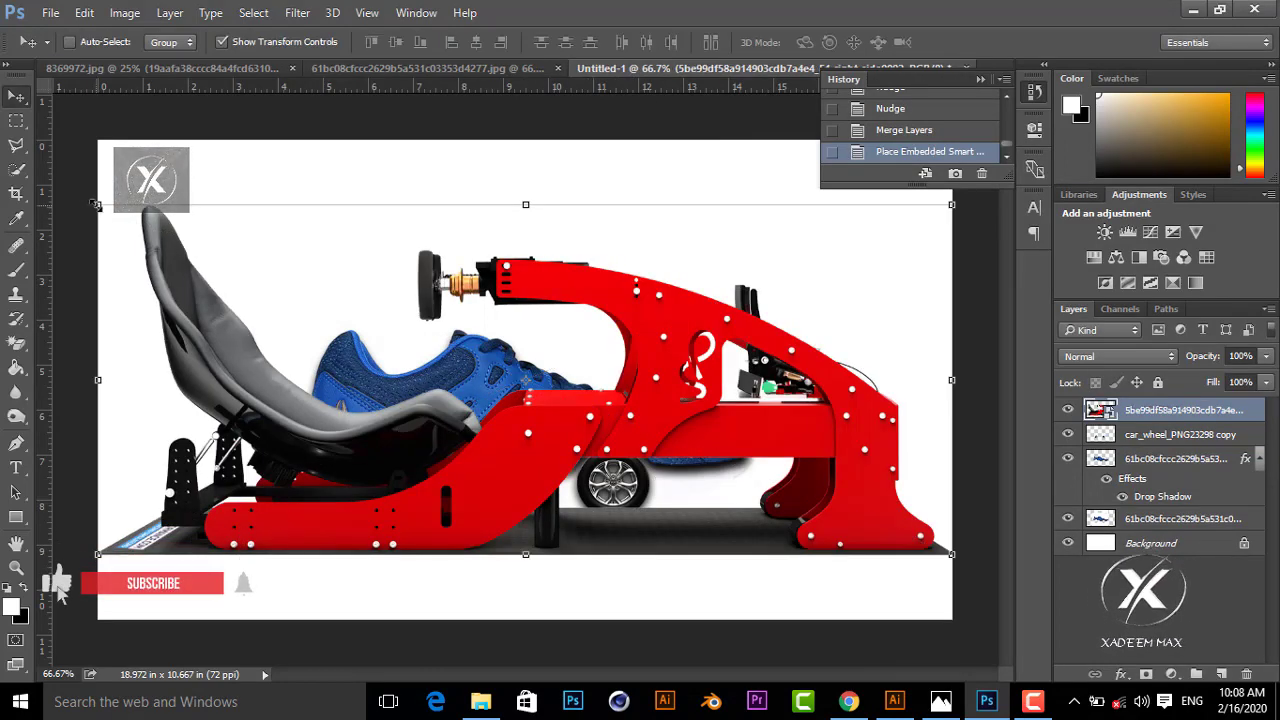
{"action": "left_click_drag", "start_coordinate": [96, 205], "coordinate": [718, 538]}
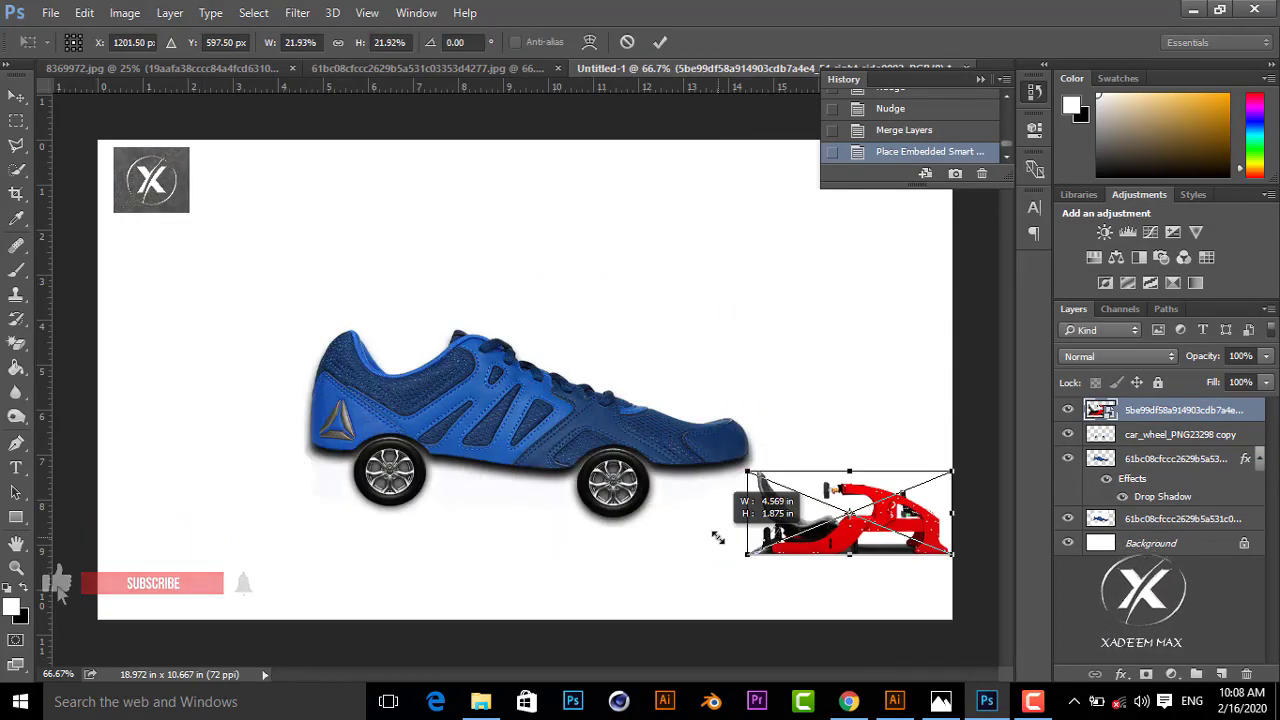
{"action": "left_click", "coordinate": [660, 42]}
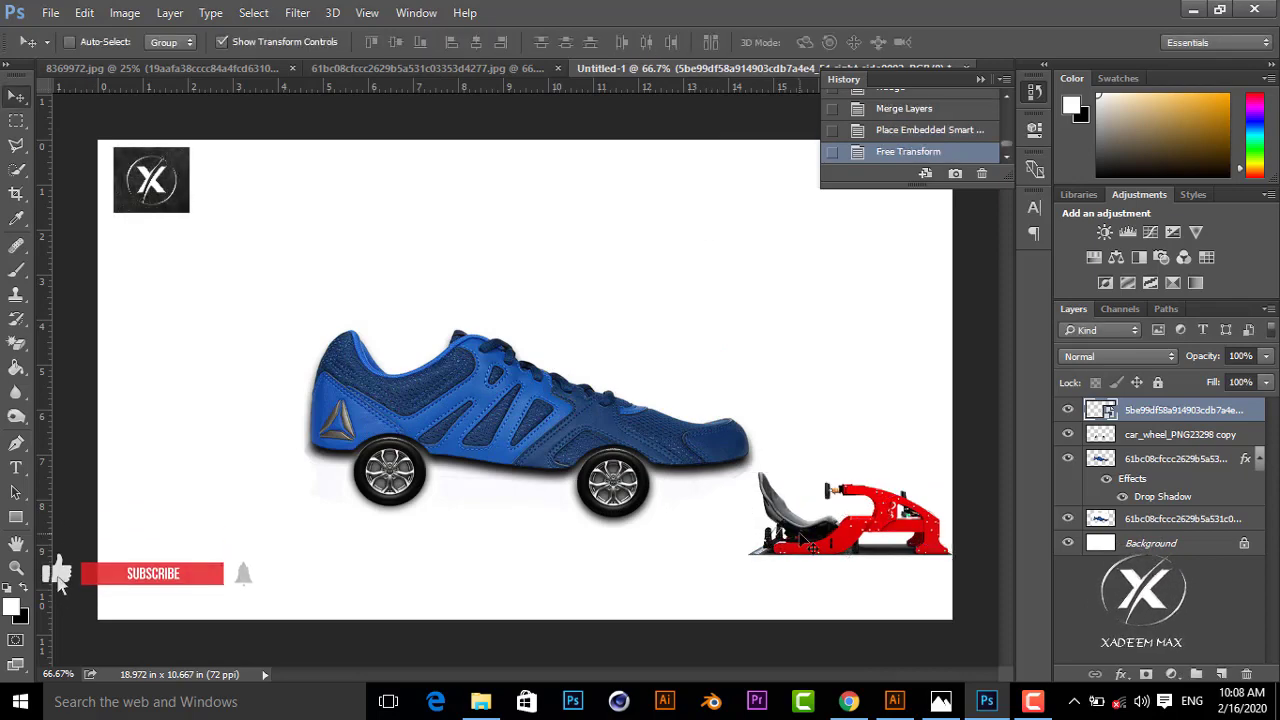
{"action": "left_click_drag", "start_coordinate": [795, 545], "coordinate": [397, 388]}
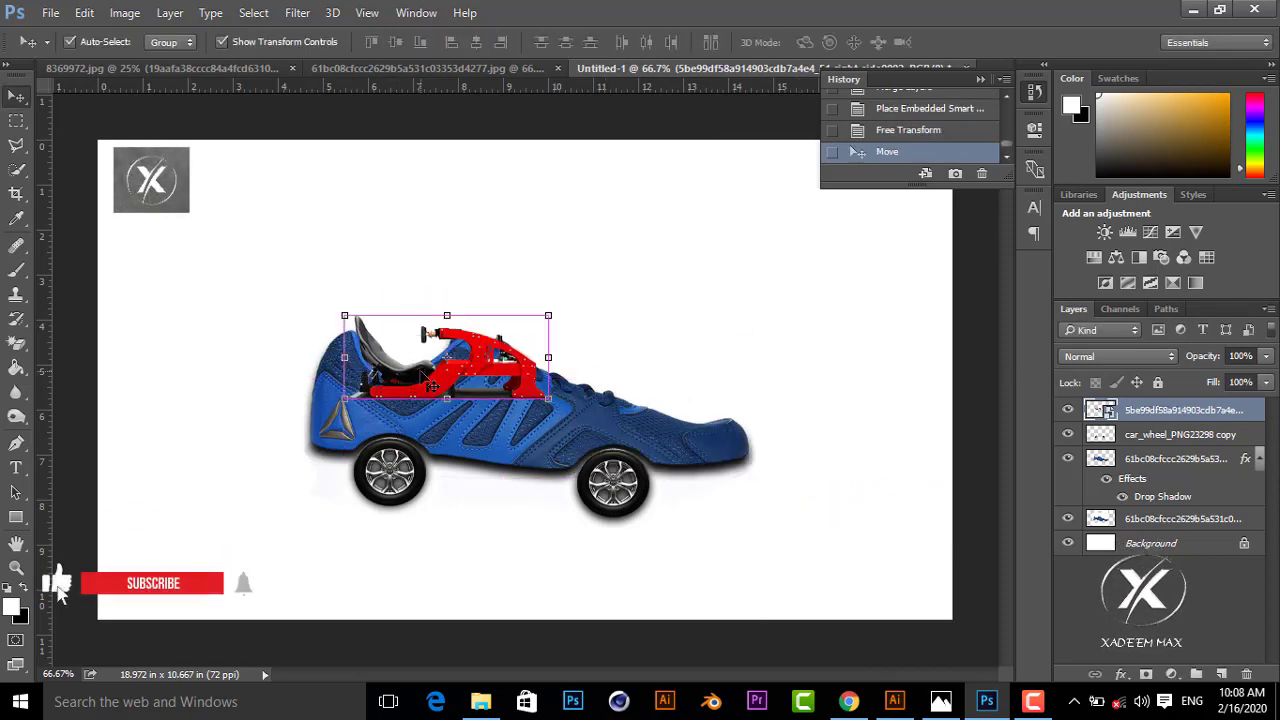
At 200% zoom, shrink the seat to about 20% and nudge it flush onto the shoe's upper.
{"action": "key", "text": "ctrl+plus"}
{"action": "key", "text": "ctrl+plus"}
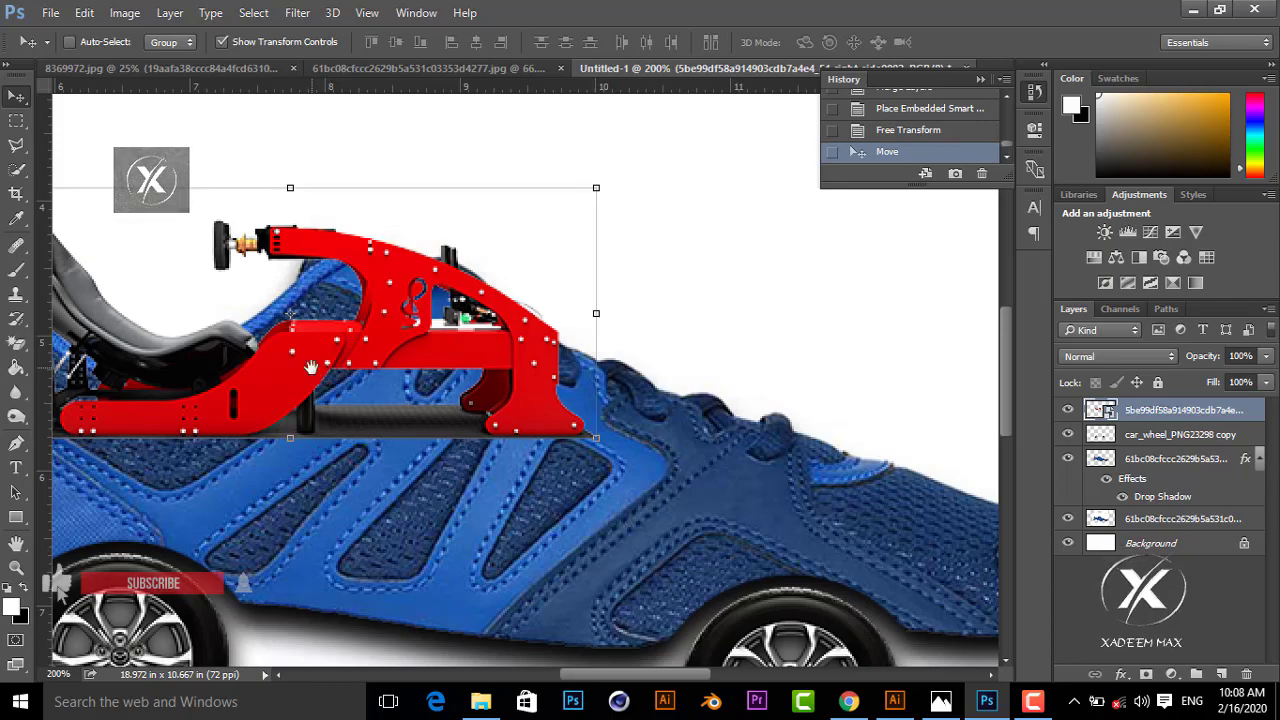
{"action": "left_click_drag", "start_coordinate": [311, 368], "coordinate": [410, 378]}
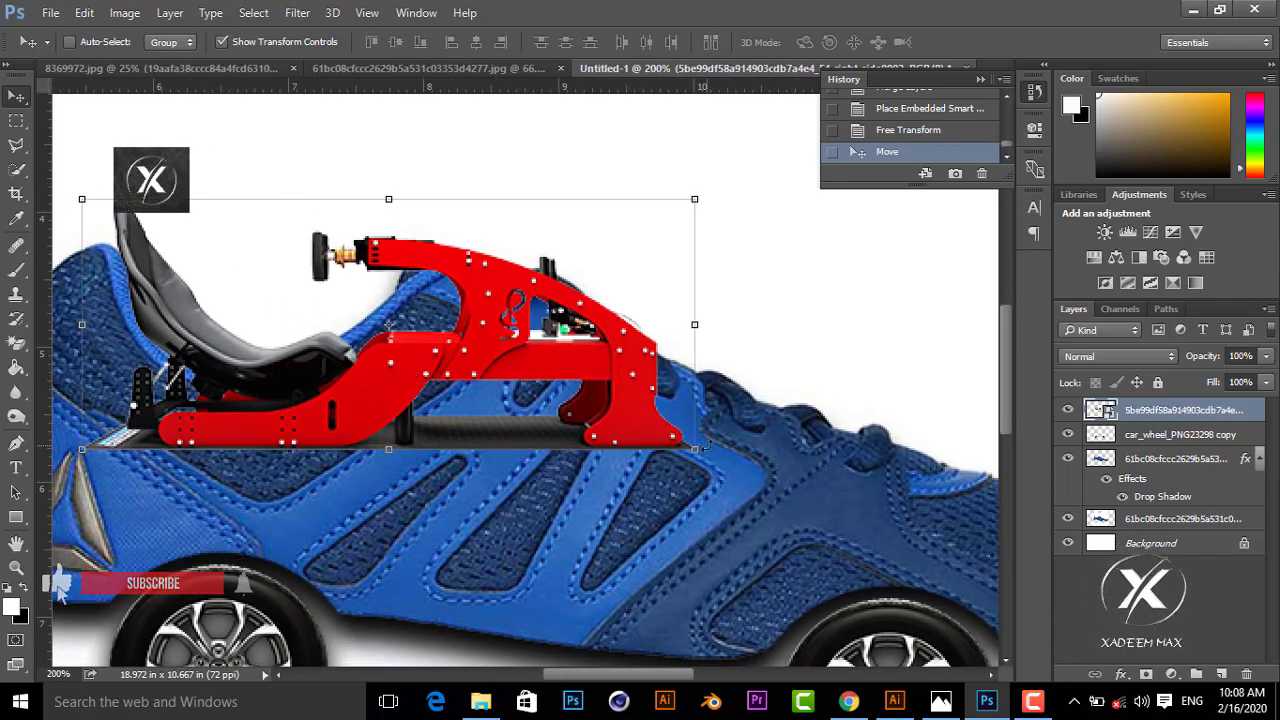
{"action": "left_click_drag", "start_coordinate": [698, 450], "coordinate": [645, 447]}
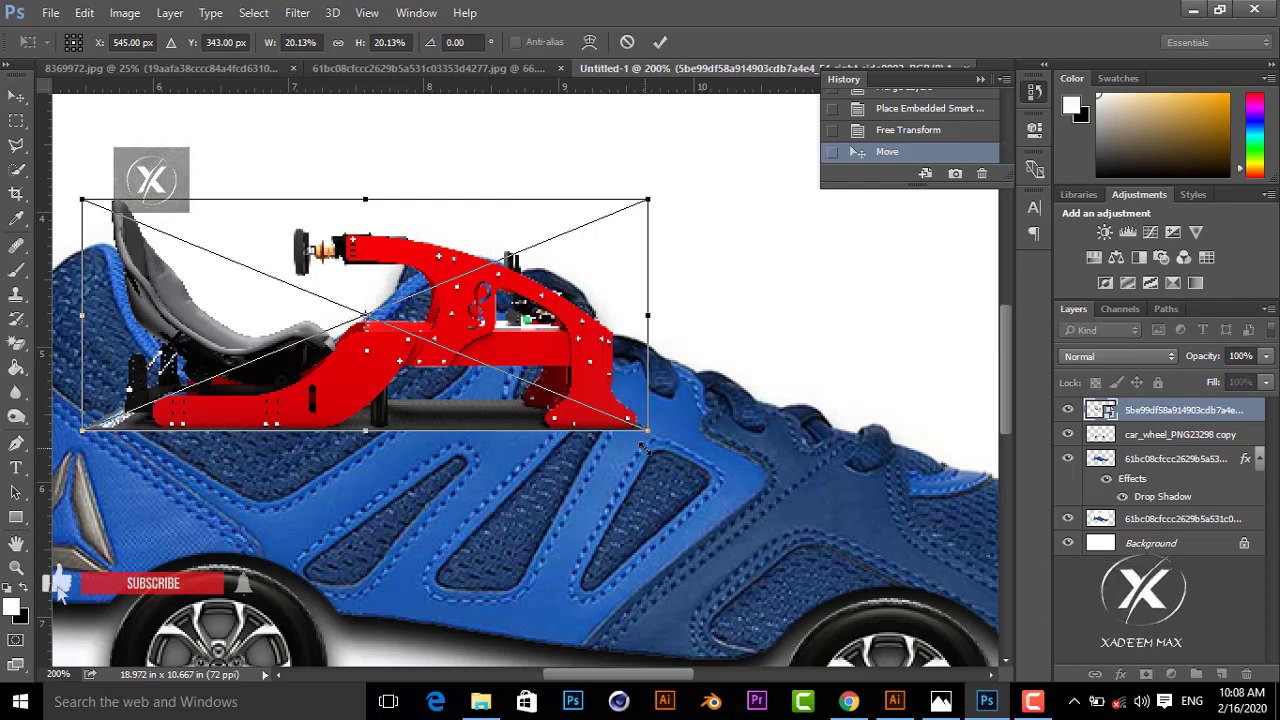
{"action": "key", "text": "Up"}
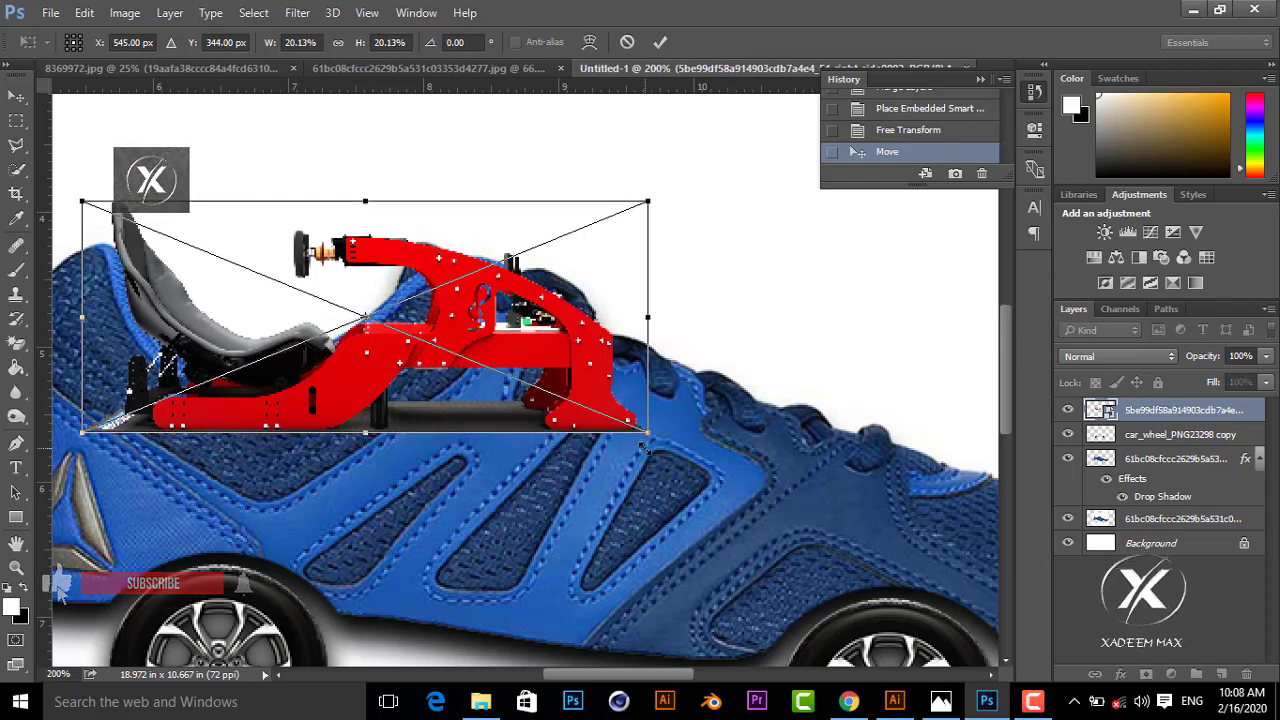
{"action": "key", "text": "Up"}
{"action": "key", "text": "Left"}
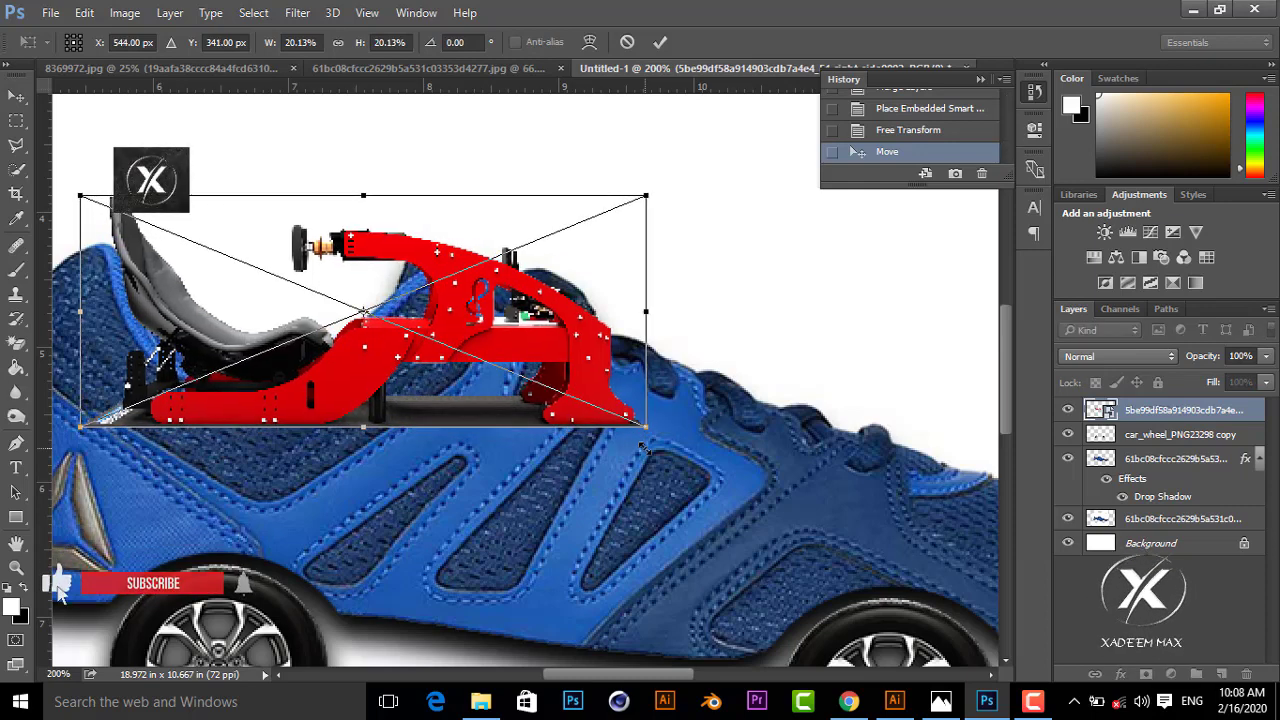
{"action": "key", "text": "Left"}
{"action": "left_click", "coordinate": [660, 42]}
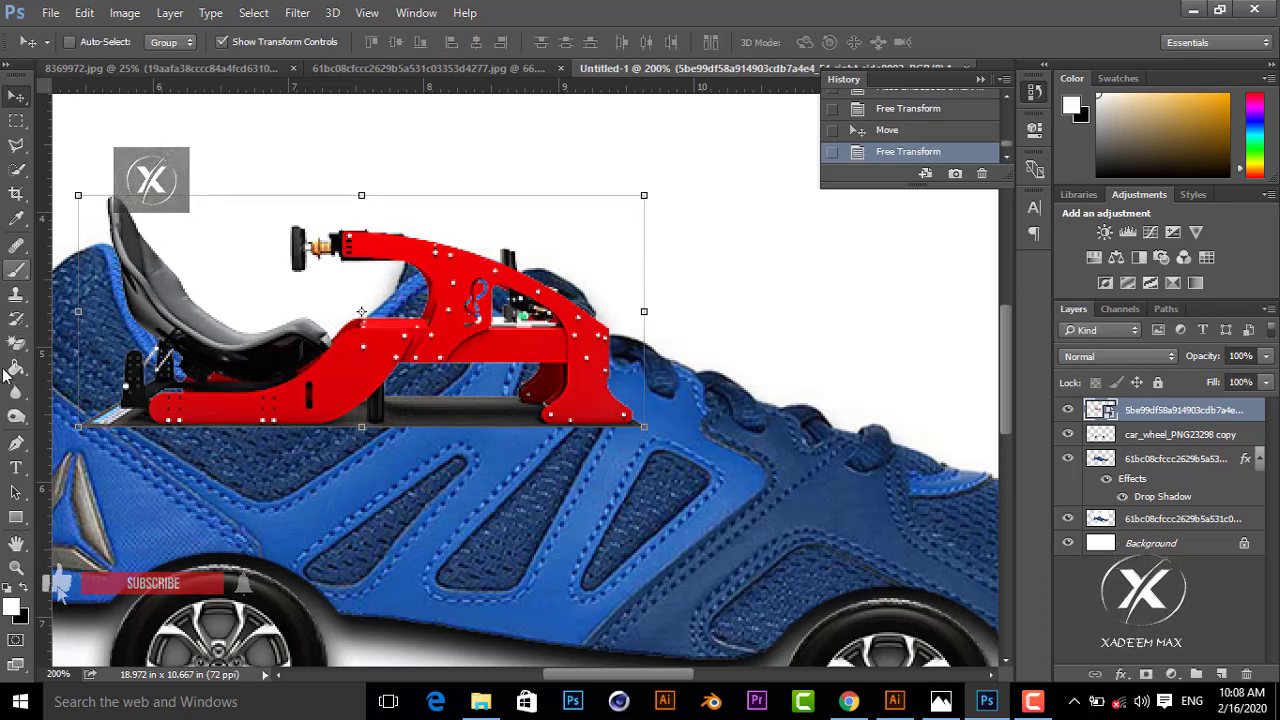
{"action": "left_click", "coordinate": [16, 443]}
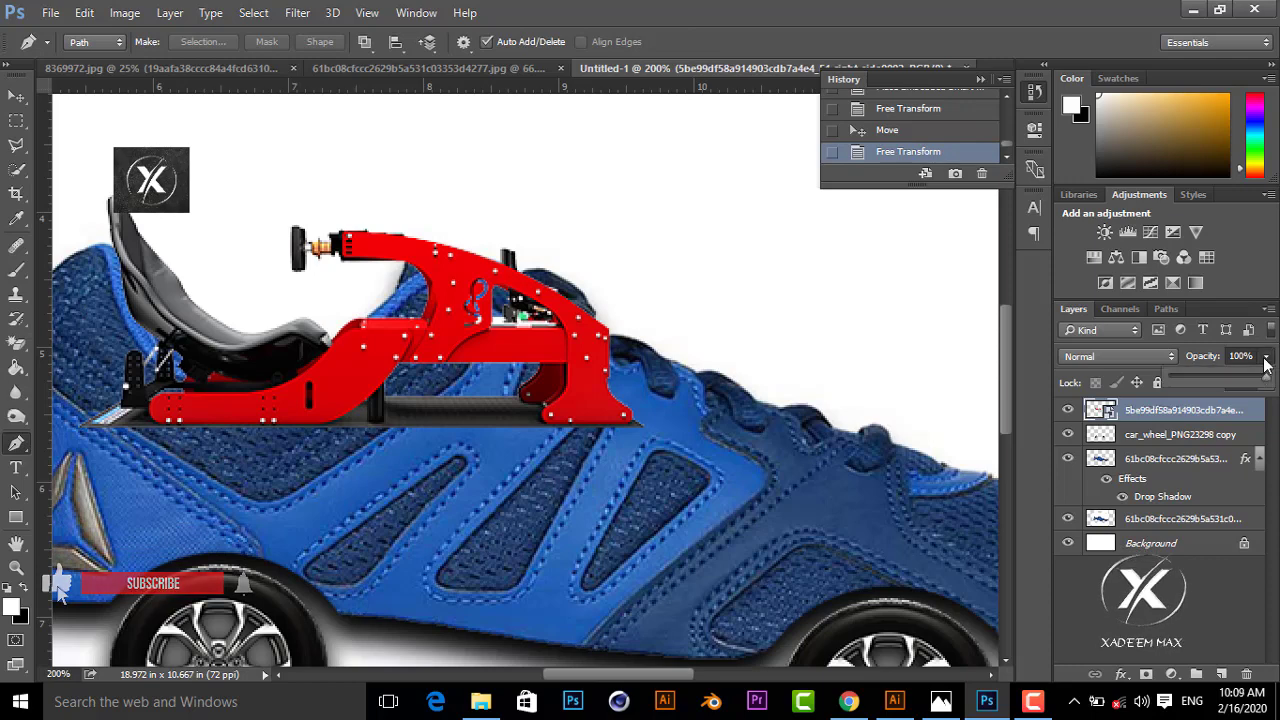
Set the seat layer to 34% opacity and trace a closed Pen path over the shoe's upper.
{"action": "left_click_drag", "start_coordinate": [1264, 376], "coordinate": [1203, 375]}
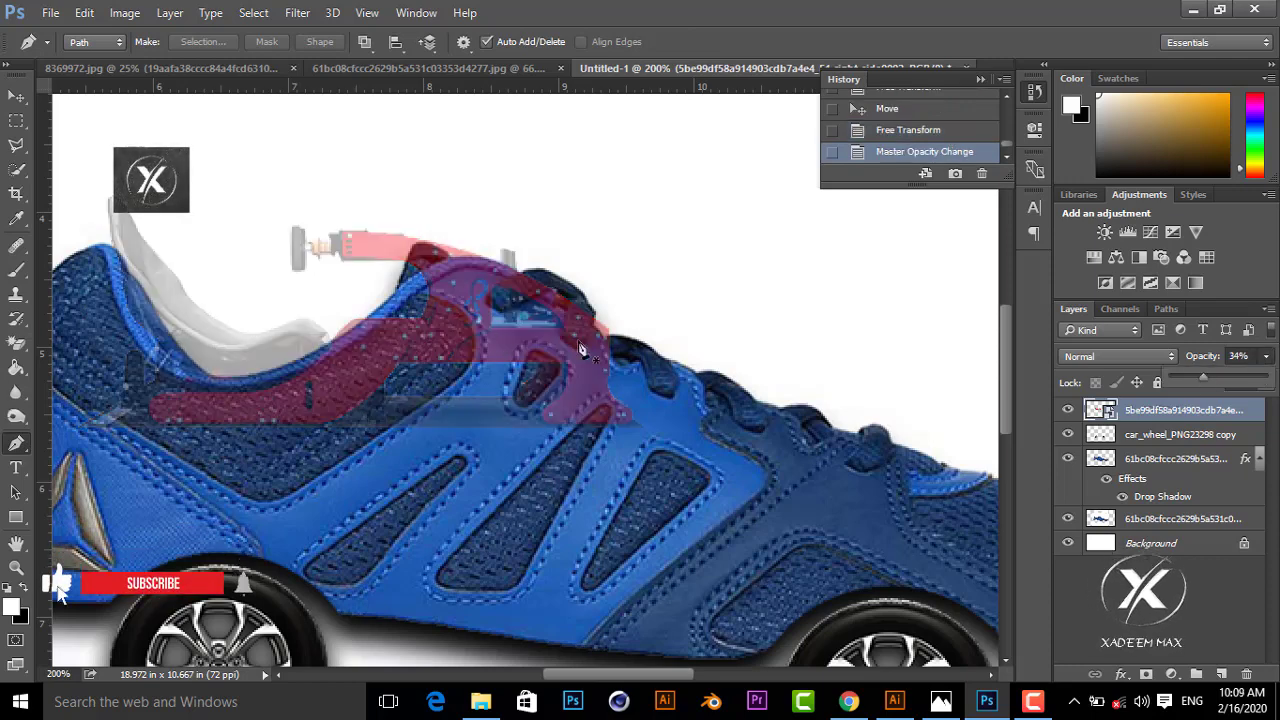
{"action": "left_click", "coordinate": [419, 234]}
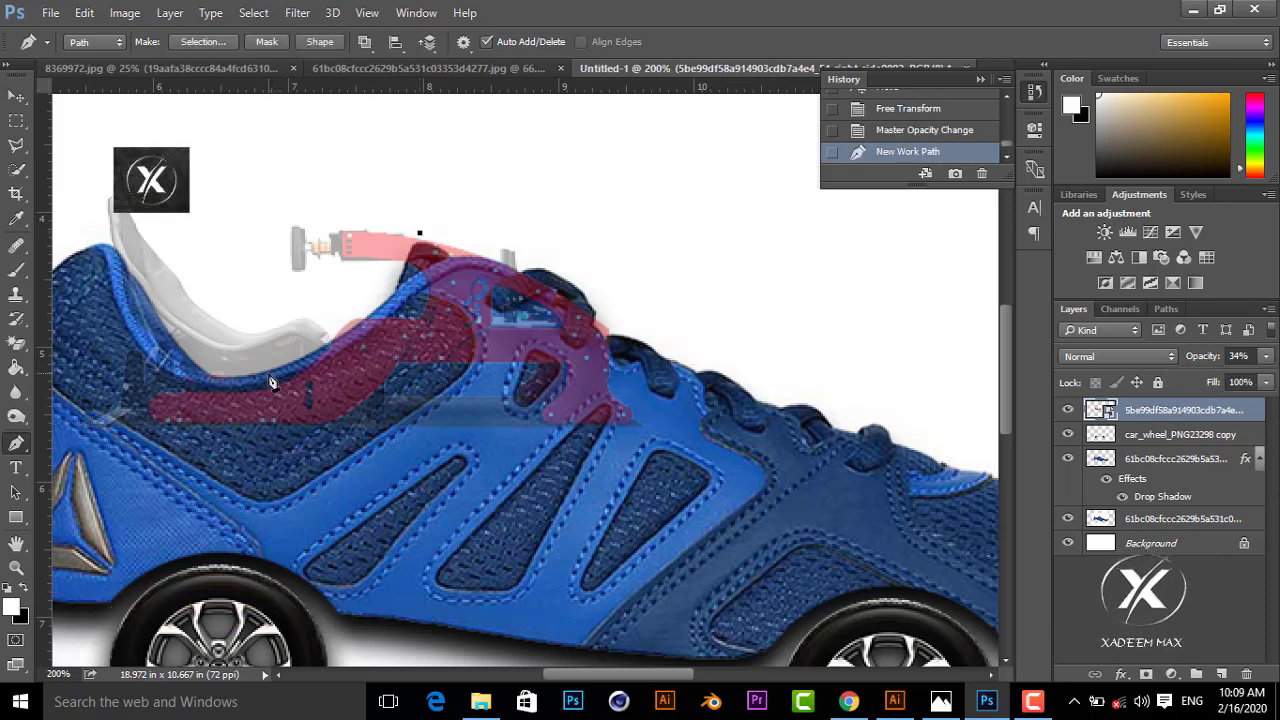
{"action": "left_click", "coordinate": [149, 407]}
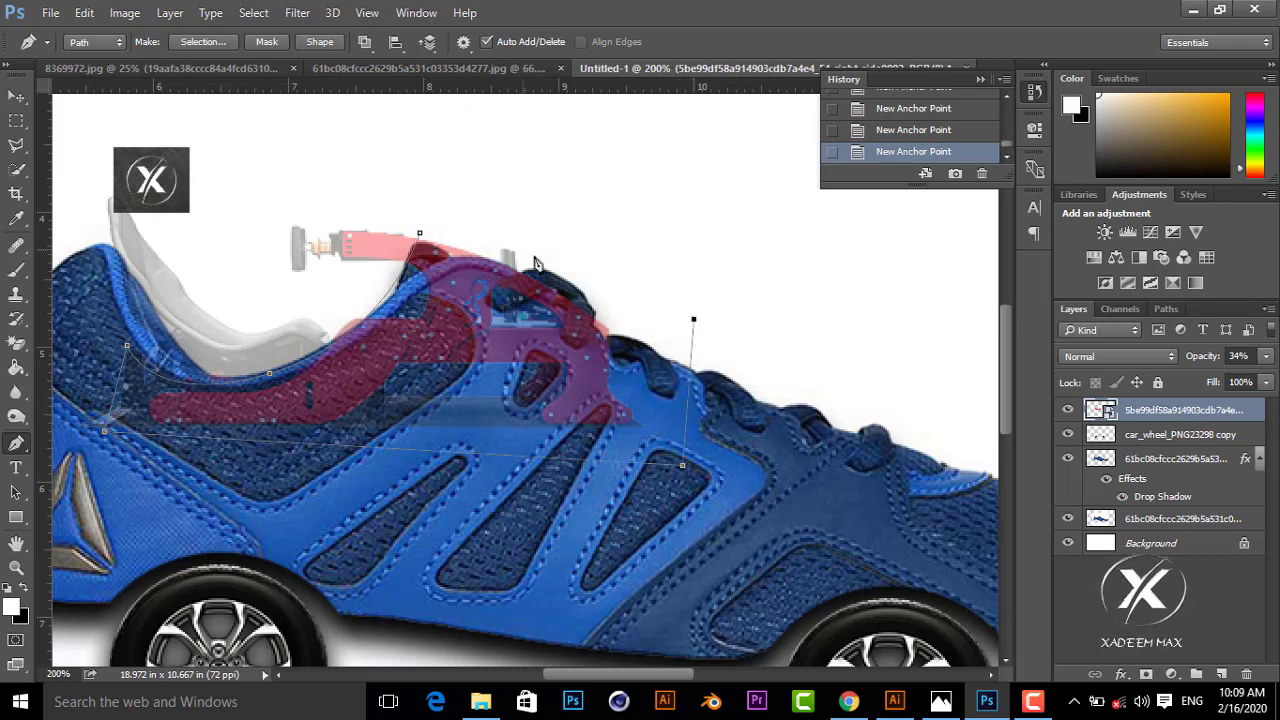
{"action": "left_click_drag", "start_coordinate": [420, 236], "coordinate": [445, 203]}
Convert the traced path into a selection.
{"action": "right_click", "coordinate": [470, 205]}
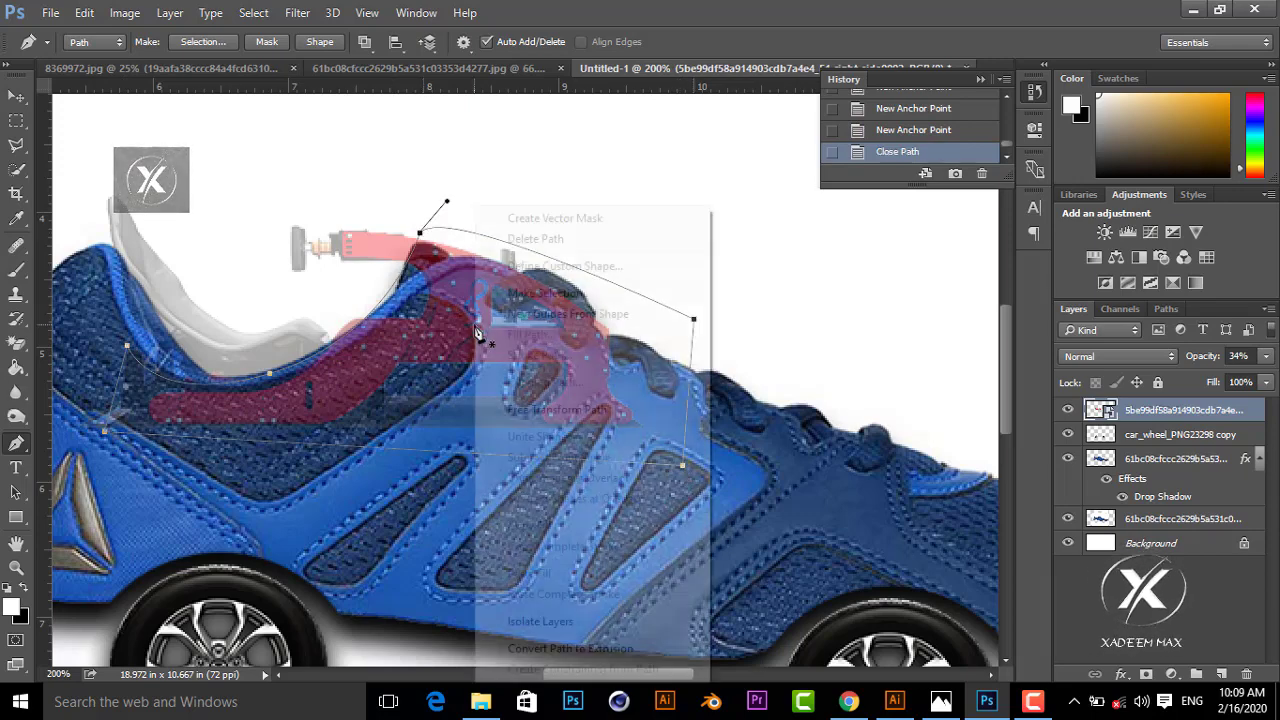
{"action": "left_click", "coordinate": [600, 293]}
{"action": "left_click", "coordinate": [731, 196]}
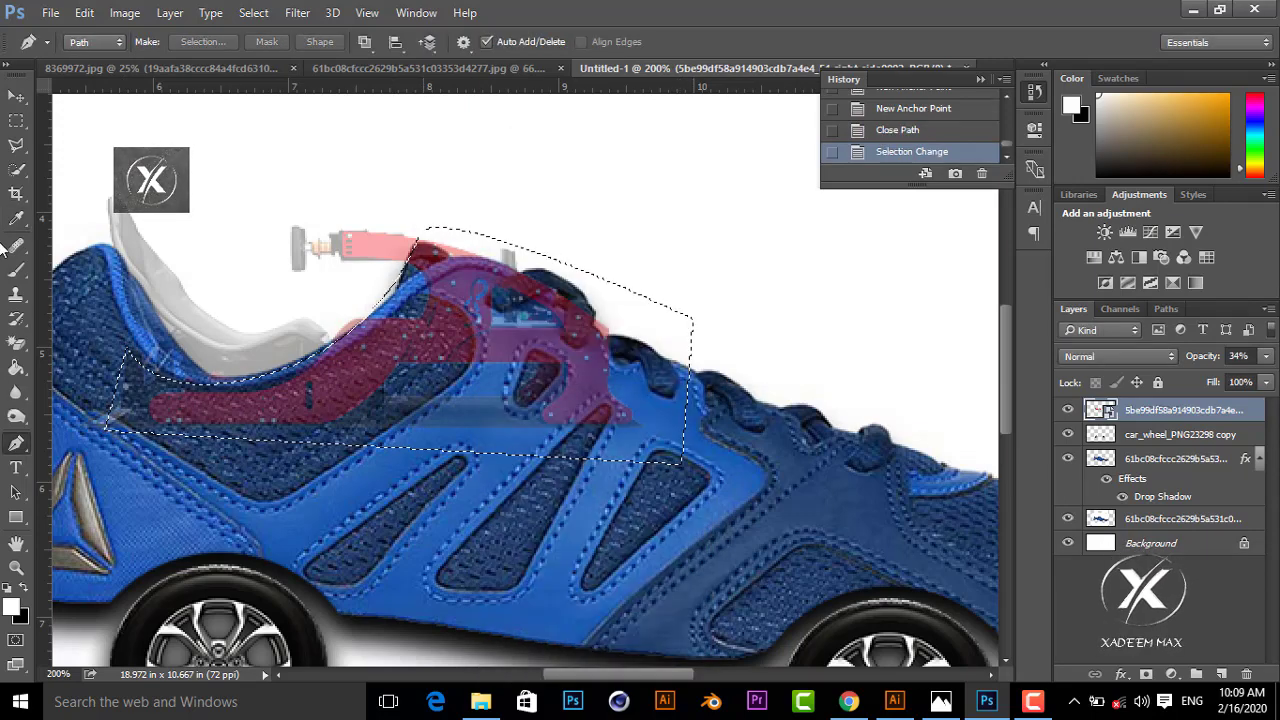
{"action": "left_click", "coordinate": [27, 348]}
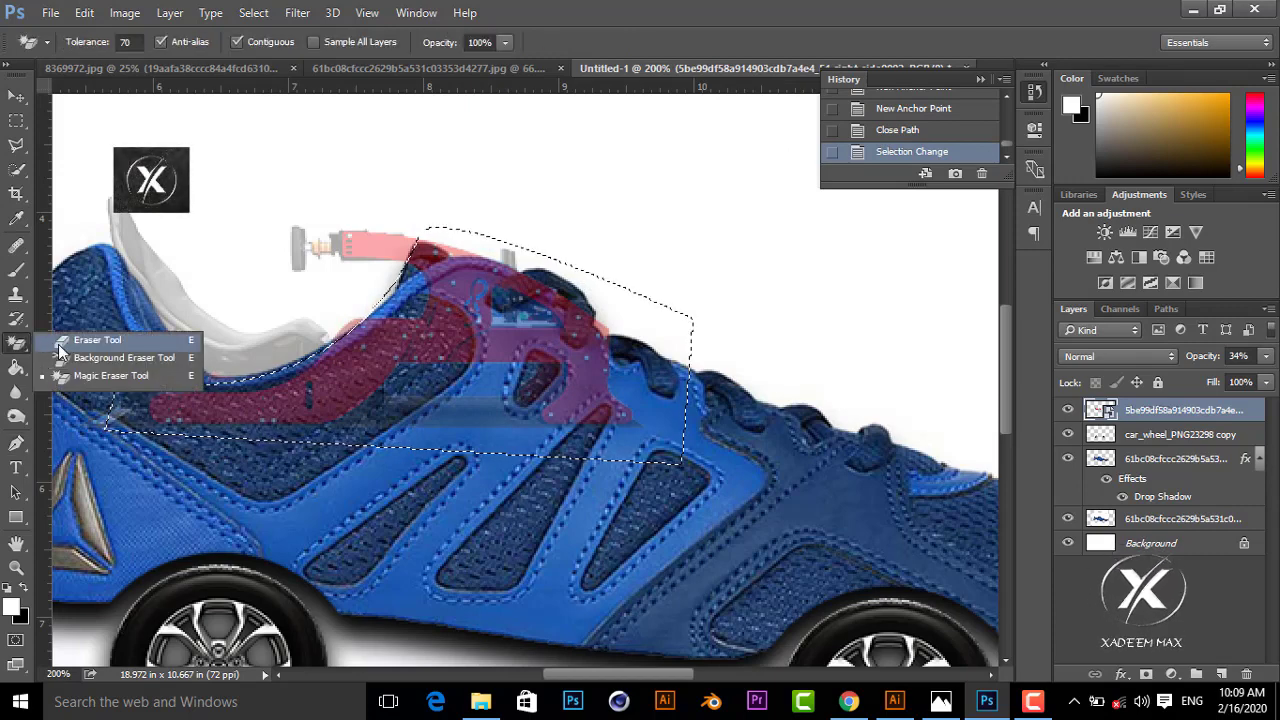
Rasterize the seat layer, erase the red car overlay inside the selection, then deselect.
{"action": "left_click", "coordinate": [58, 344]}
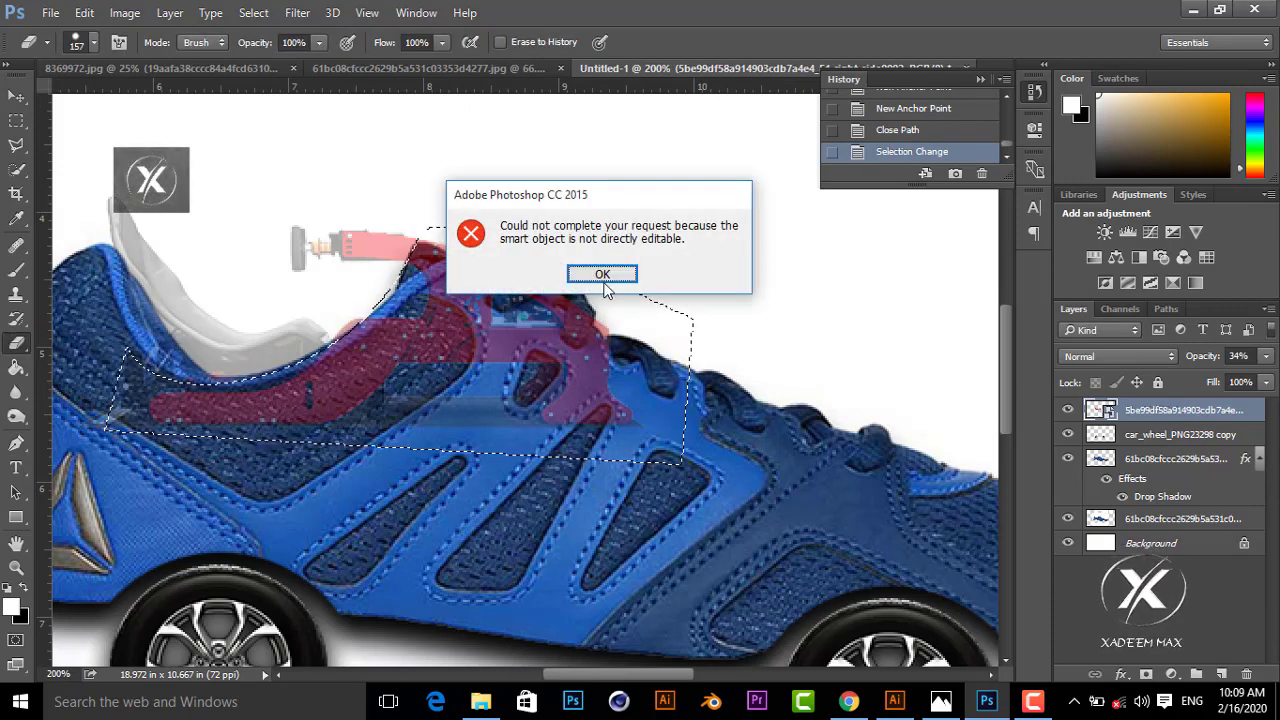
{"action": "left_click", "coordinate": [602, 274]}
{"action": "left_click", "coordinate": [603, 289]}
{"action": "mouse_move", "coordinate": [613, 318]}
{"action": "left_mouse_down"}
{"action": "mouse_move", "coordinate": [478, 292]}
{"action": "mouse_move", "coordinate": [506, 306]}
{"action": "mouse_move", "coordinate": [229, 320]}
{"action": "mouse_move", "coordinate": [493, 340]}
{"action": "mouse_move", "coordinate": [400, 214]}
{"action": "mouse_move", "coordinate": [614, 400]}
{"action": "left_mouse_up"}
{"action": "key", "text": "ctrl+d"}
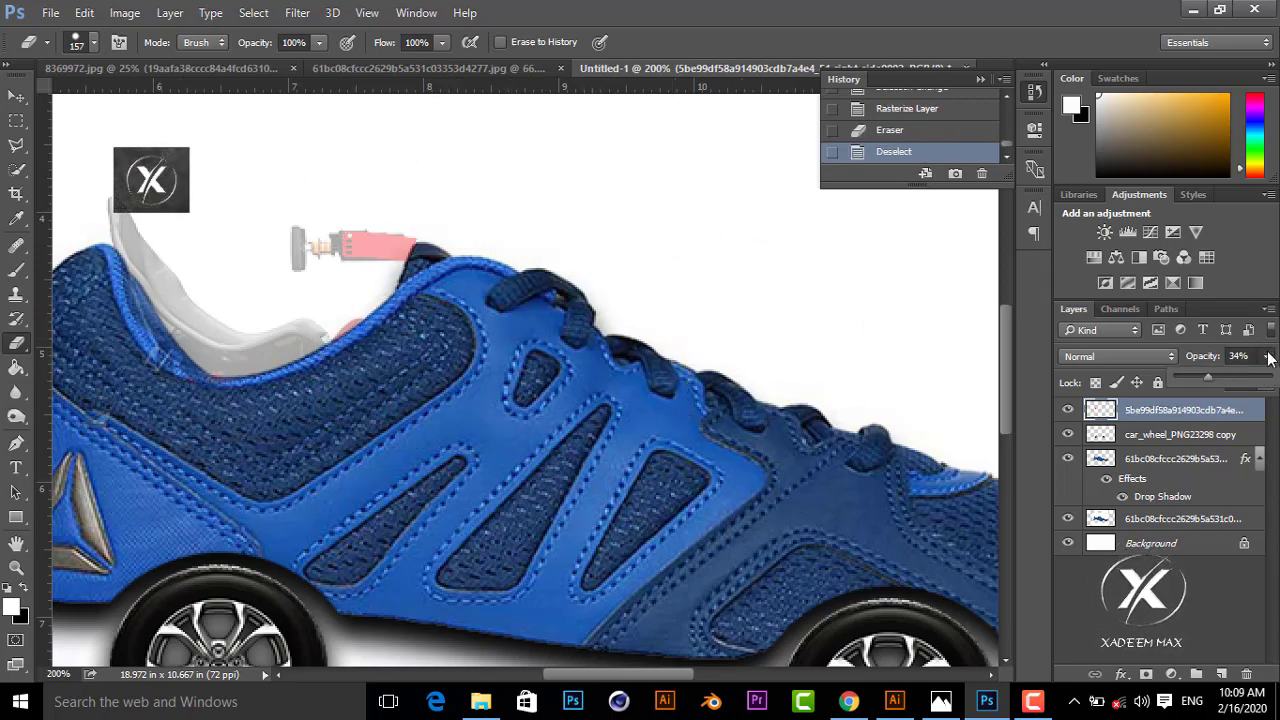
Restore the seat layer to 100% opacity and erase leftover overlay bits near the seat and logo.
{"action": "left_click_drag", "start_coordinate": [1215, 379], "coordinate": [1272, 379]}
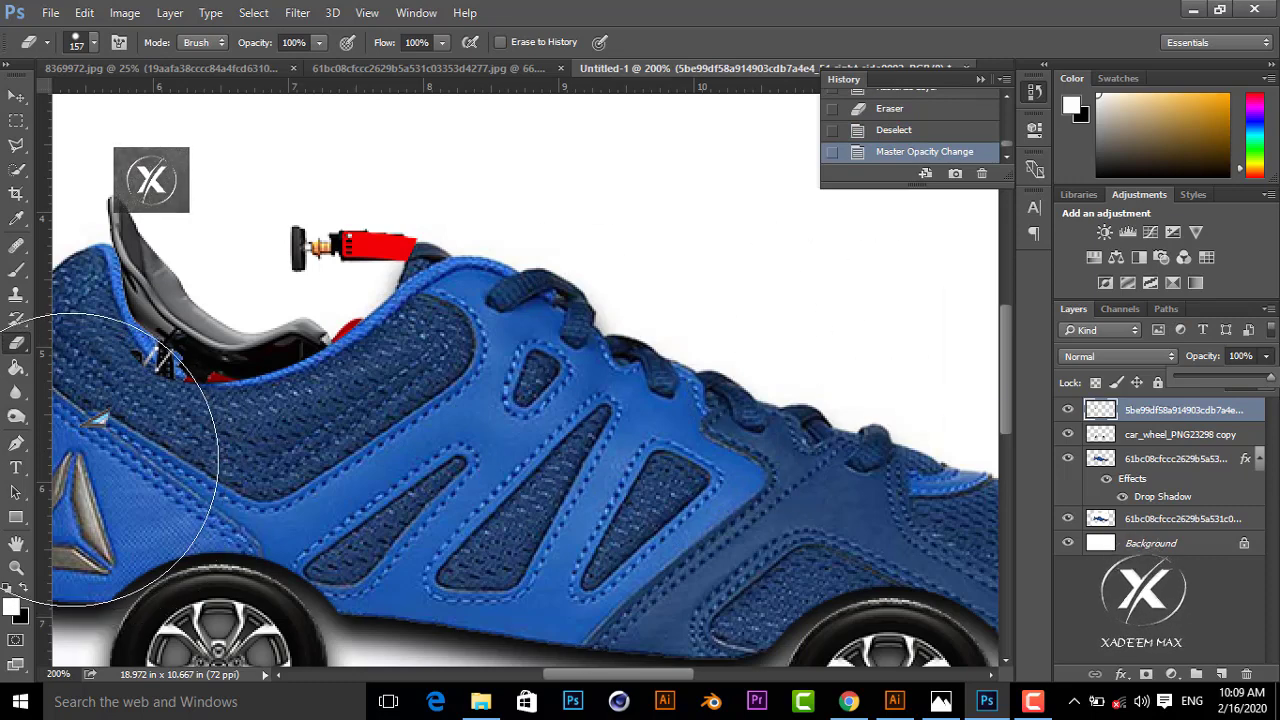
{"action": "left_click_drag", "start_coordinate": [70, 460], "coordinate": [110, 440]}
{"action": "mouse_move", "coordinate": [200, 457]}
{"action": "left_mouse_down"}
{"action": "mouse_move", "coordinate": [148, 515]}
{"action": "mouse_move", "coordinate": [300, 525]}
{"action": "left_mouse_up"}
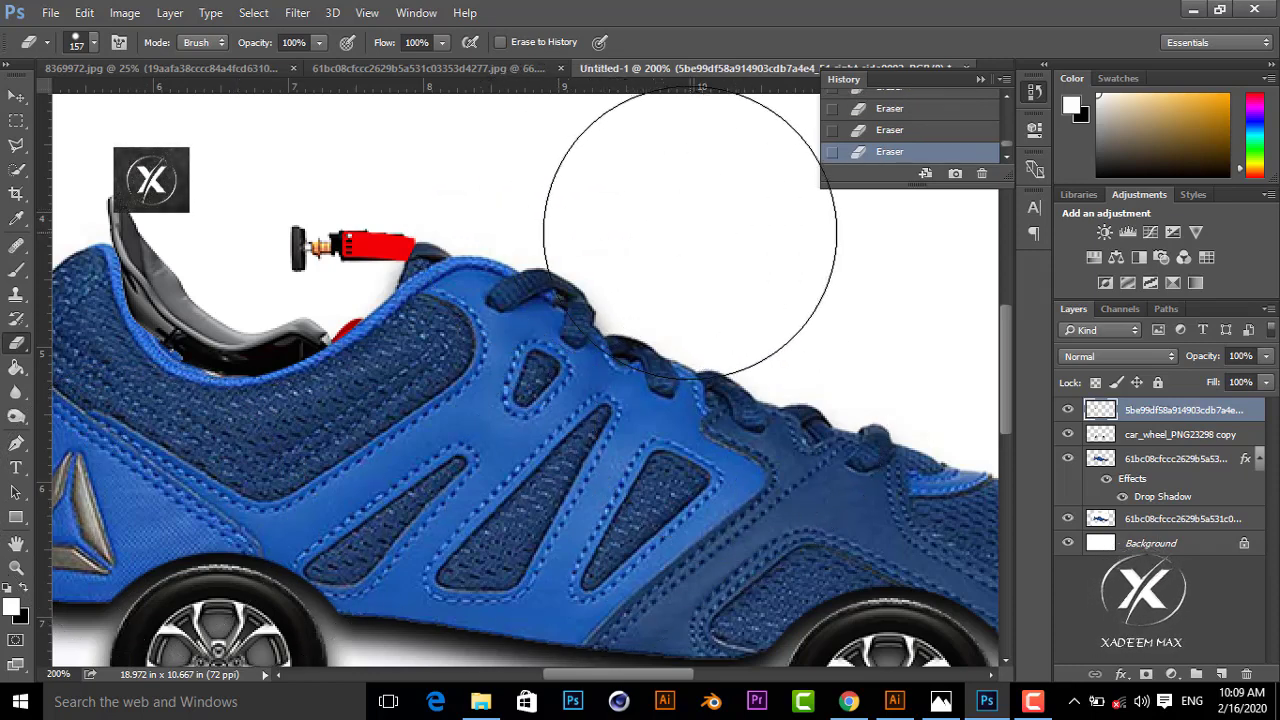
{"action": "key", "text": "ctrl+minus"}
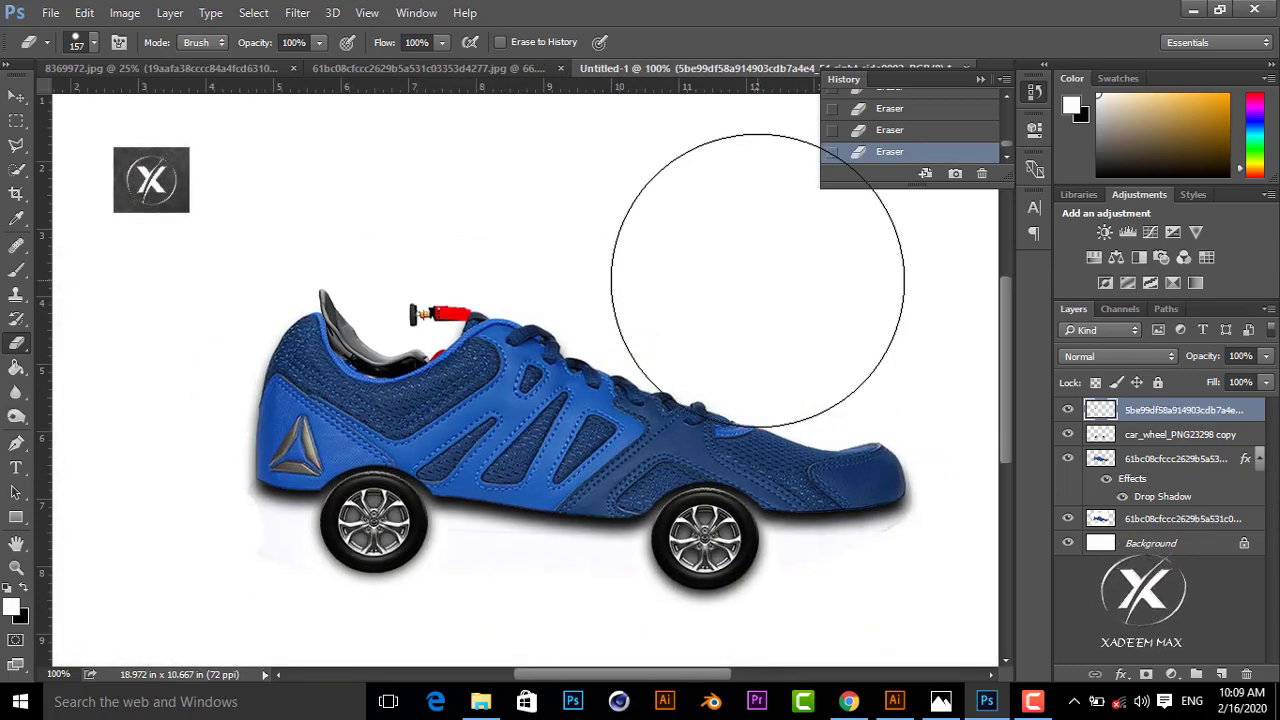
{"action": "key", "text": "ctrl+minus"}
{"action": "key", "text": "ctrl+plus"}
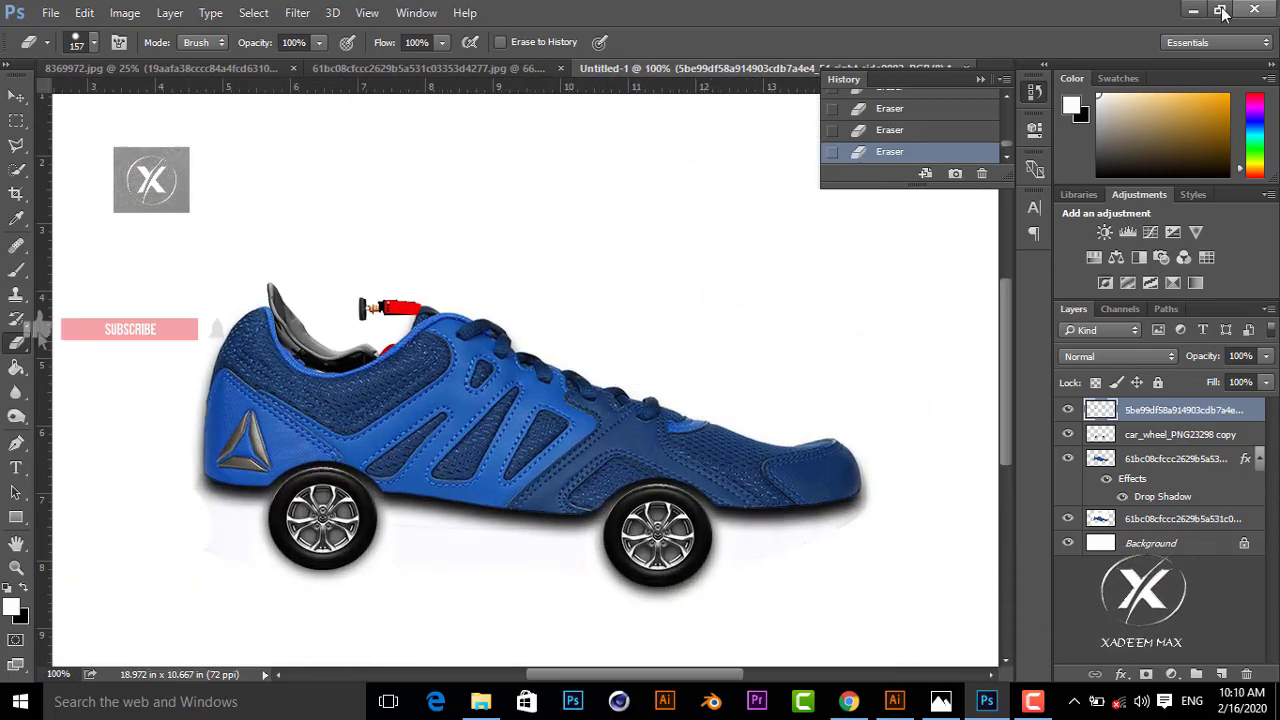
Drag the seated businessman image from the desktop onto the canvas as a new layer.
{"action": "left_click", "coordinate": [1190, 10]}
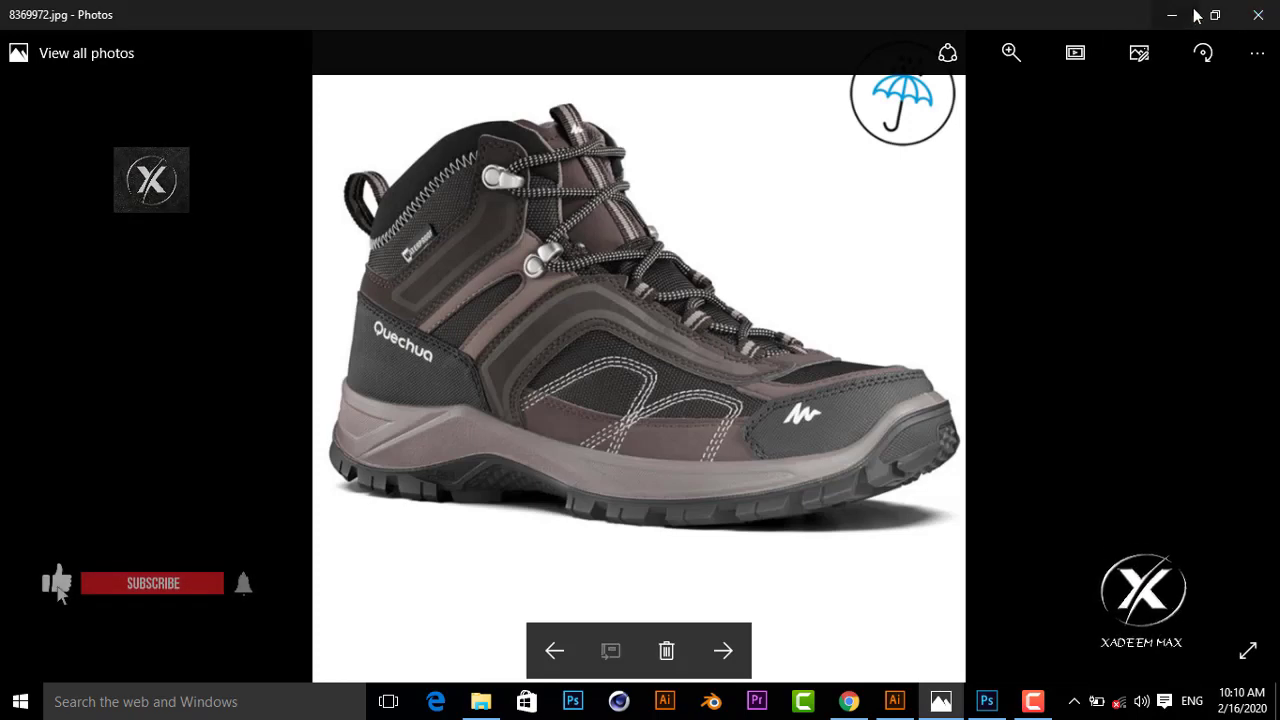
{"action": "left_click", "coordinate": [1191, 12]}
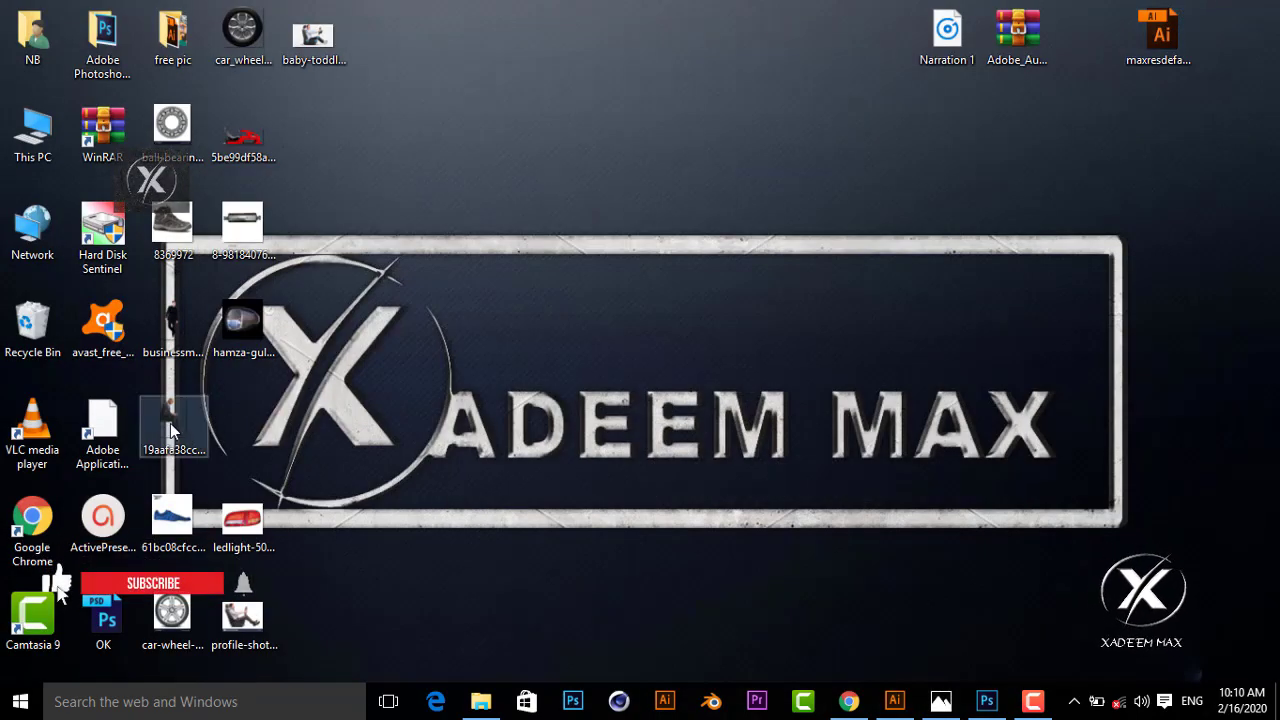
{"action": "mouse_move", "coordinate": [172, 428]}
{"action": "left_mouse_down"}
{"action": "mouse_move", "coordinate": [1018, 607]}
{"action": "mouse_move", "coordinate": [988, 705]}
{"action": "mouse_move", "coordinate": [466, 373]}
{"action": "left_mouse_up"}
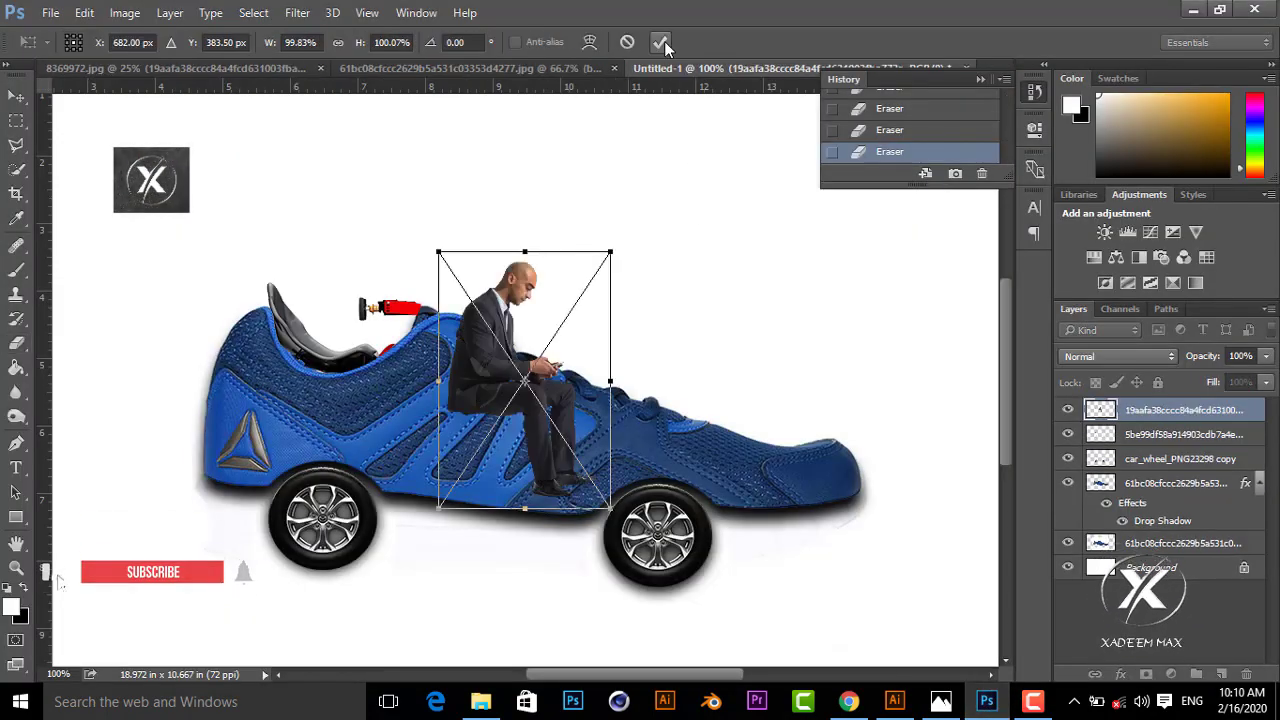
Shrink the placed businessman and move him onto the shoe's seat.
{"action": "left_click", "coordinate": [661, 42]}
{"action": "left_click", "coordinate": [18, 97]}
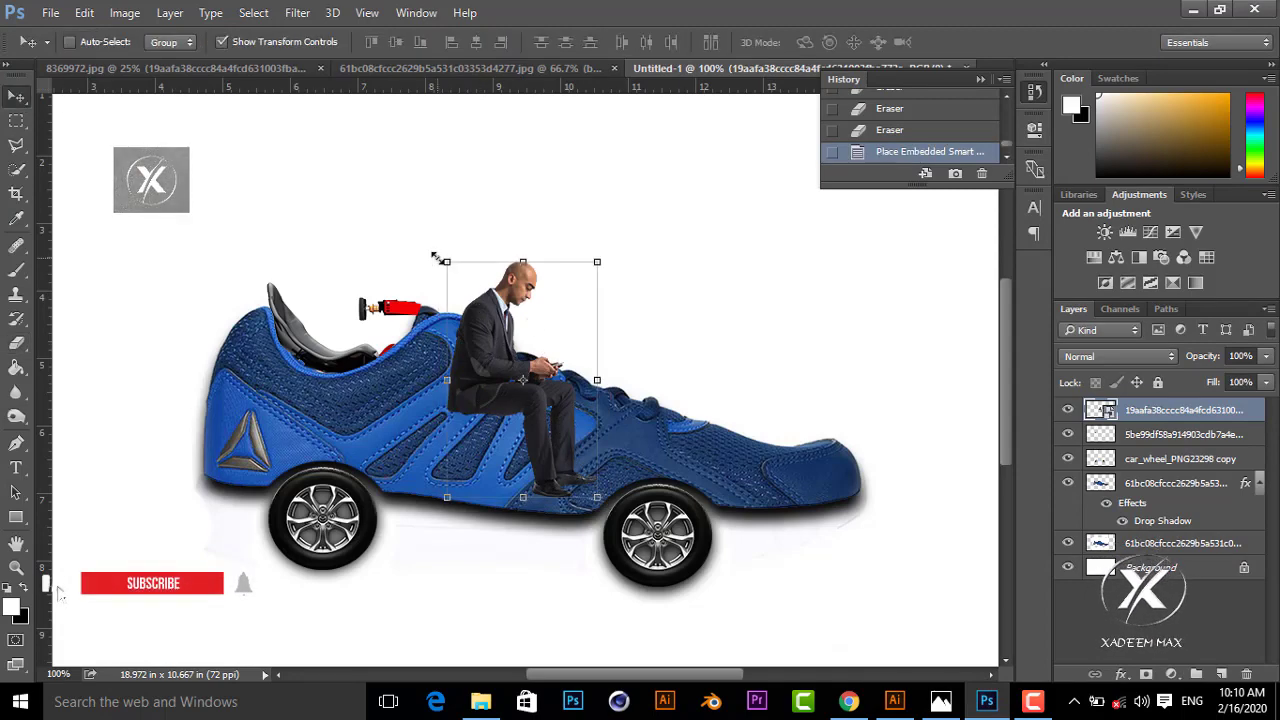
{"action": "left_click_drag", "start_coordinate": [447, 262], "coordinate": [530, 378]}
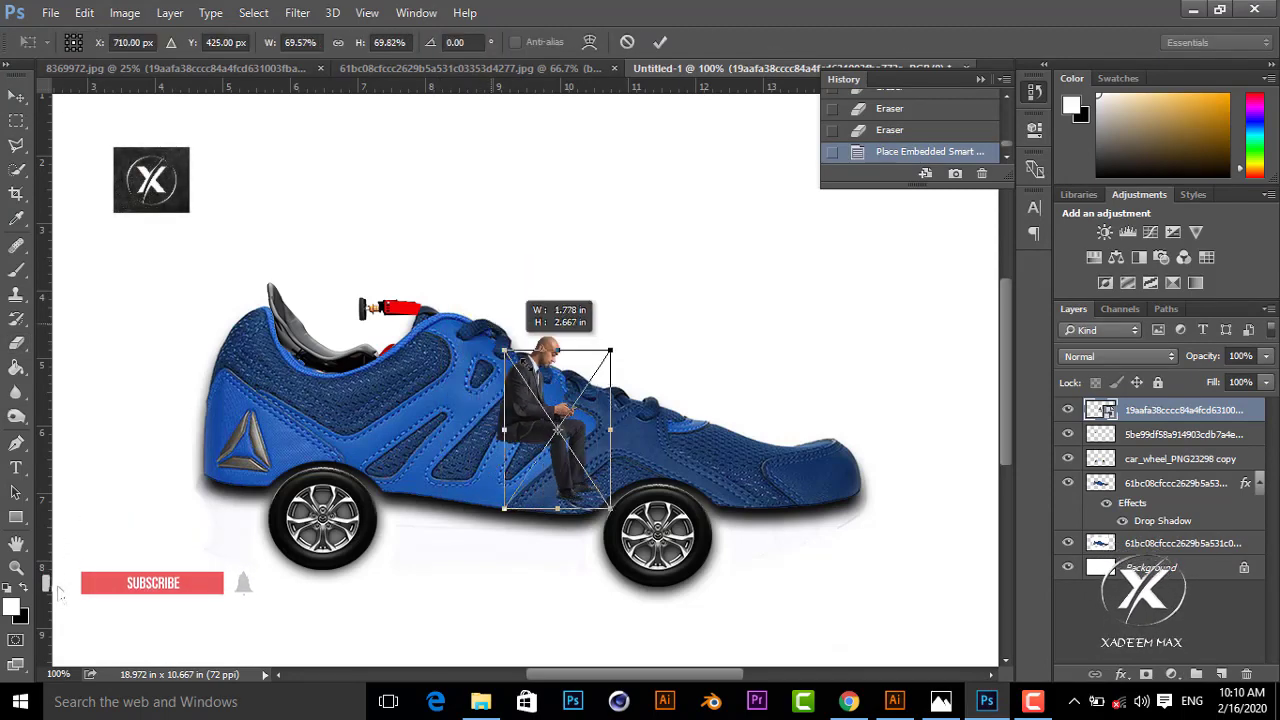
{"action": "left_click", "coordinate": [660, 42]}
{"action": "mouse_move", "coordinate": [575, 450]}
{"action": "left_mouse_down"}
{"action": "mouse_move", "coordinate": [352, 325]}
{"action": "mouse_move", "coordinate": [362, 338]}
{"action": "left_mouse_up"}
Enlarge the businessman slightly and tilt him about 10.6°, fine-tuning his seated position.
{"action": "scroll", "coordinate": [574, 454], "scroll_direction": "up", "scroll_amount": 3, "text": "alt"}
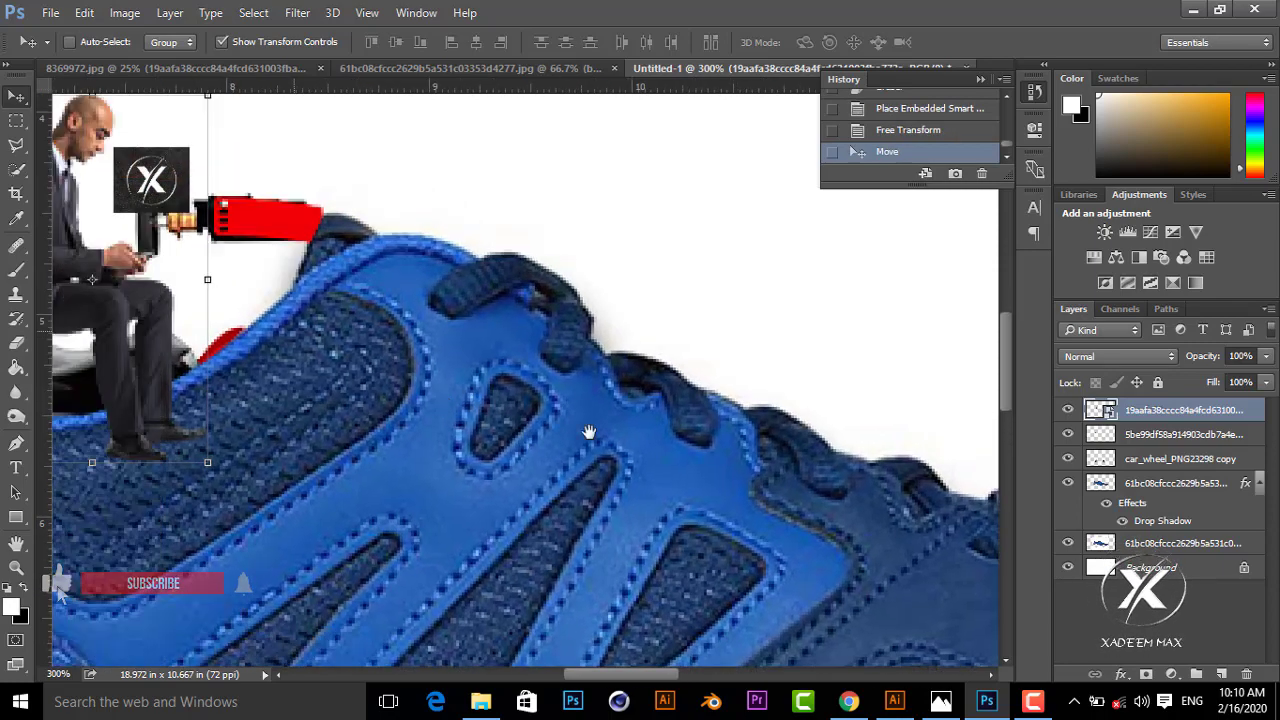
{"action": "mouse_move", "coordinate": [444, 390]}
{"action": "left_mouse_down"}
{"action": "mouse_move", "coordinate": [714, 450]}
{"action": "mouse_move", "coordinate": [421, 461]}
{"action": "left_mouse_up"}
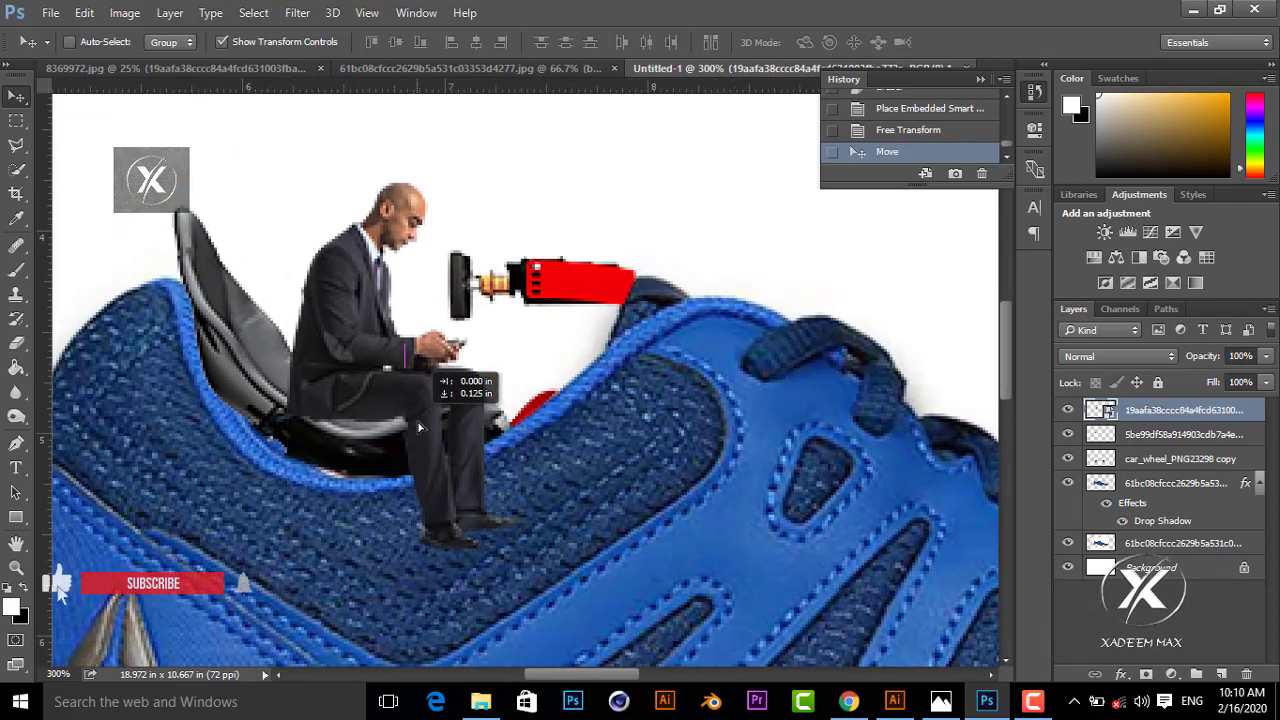
{"action": "left_click_drag", "start_coordinate": [521, 222], "coordinate": [589, 158]}
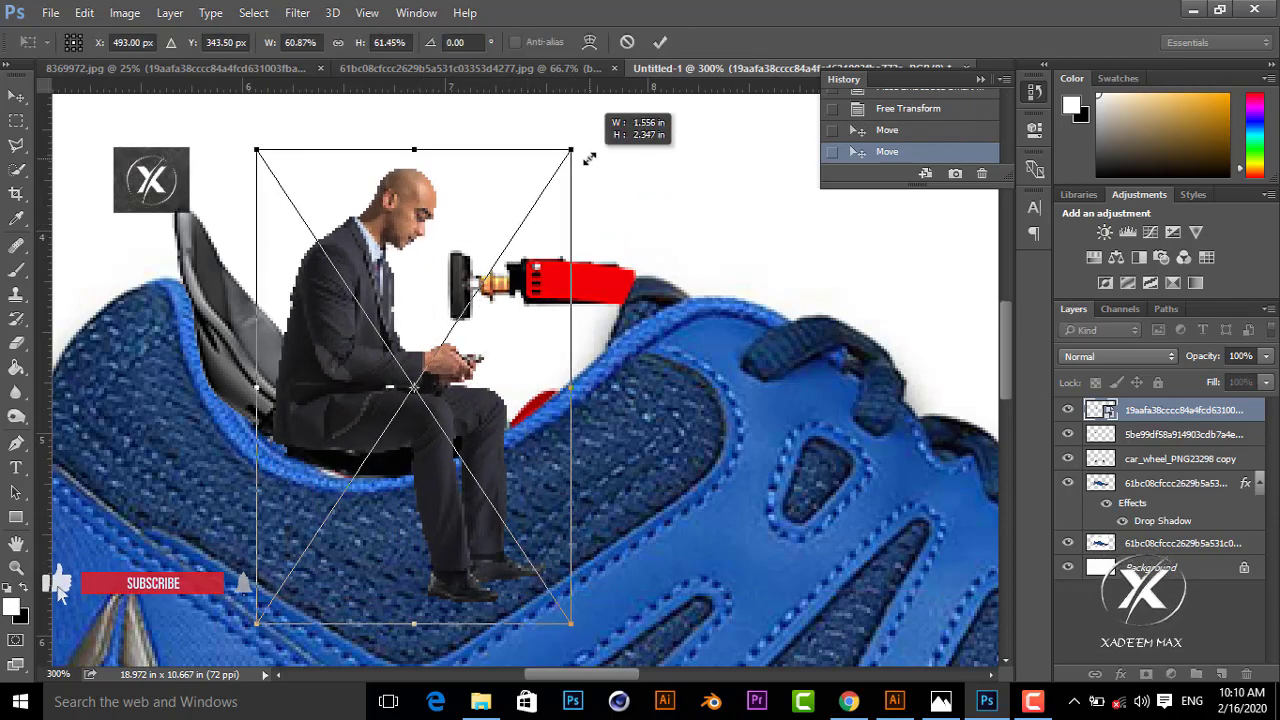
{"action": "left_click_drag", "start_coordinate": [445, 408], "coordinate": [460, 385]}
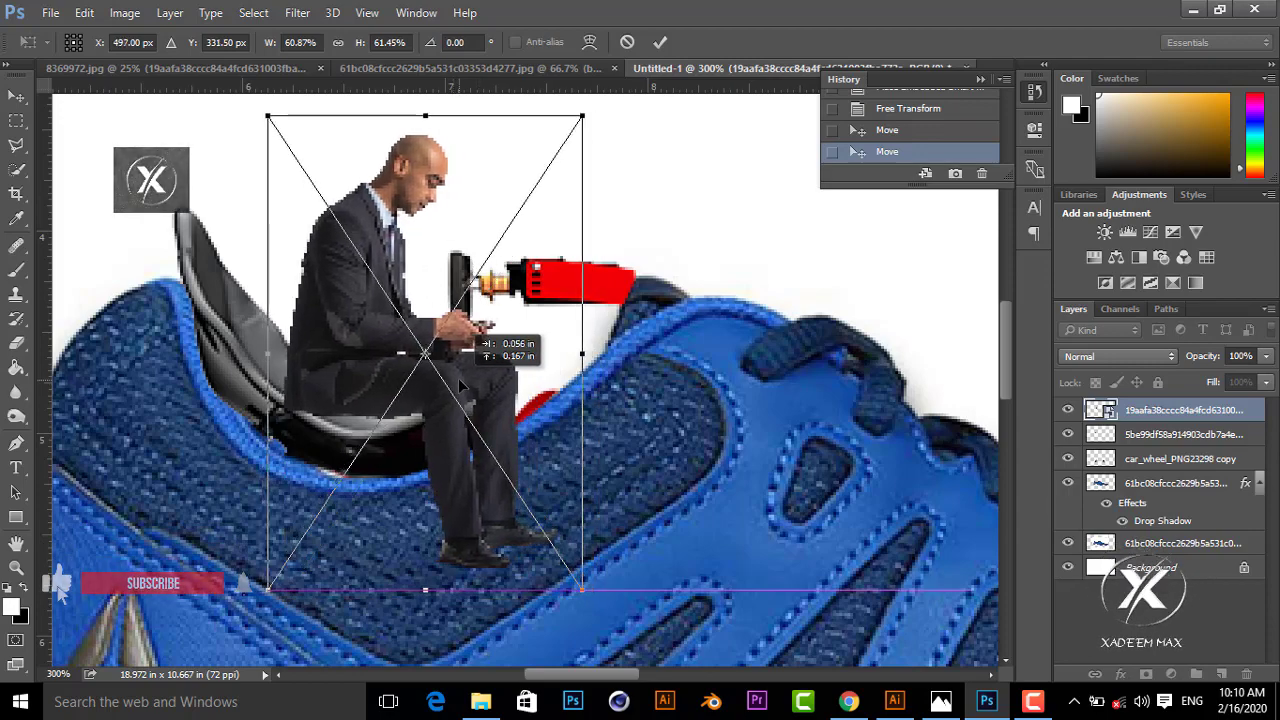
{"action": "left_click_drag", "start_coordinate": [593, 605], "coordinate": [650, 555]}
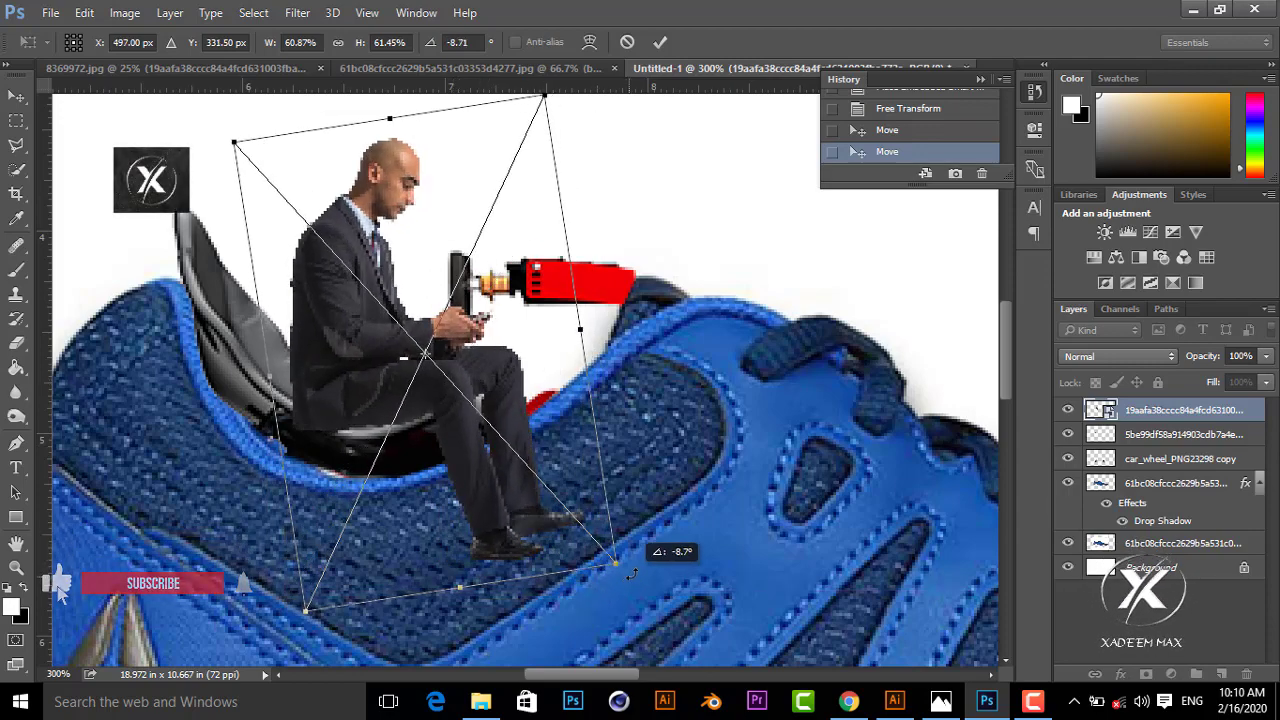
{"action": "left_click_drag", "start_coordinate": [408, 494], "coordinate": [424, 493]}
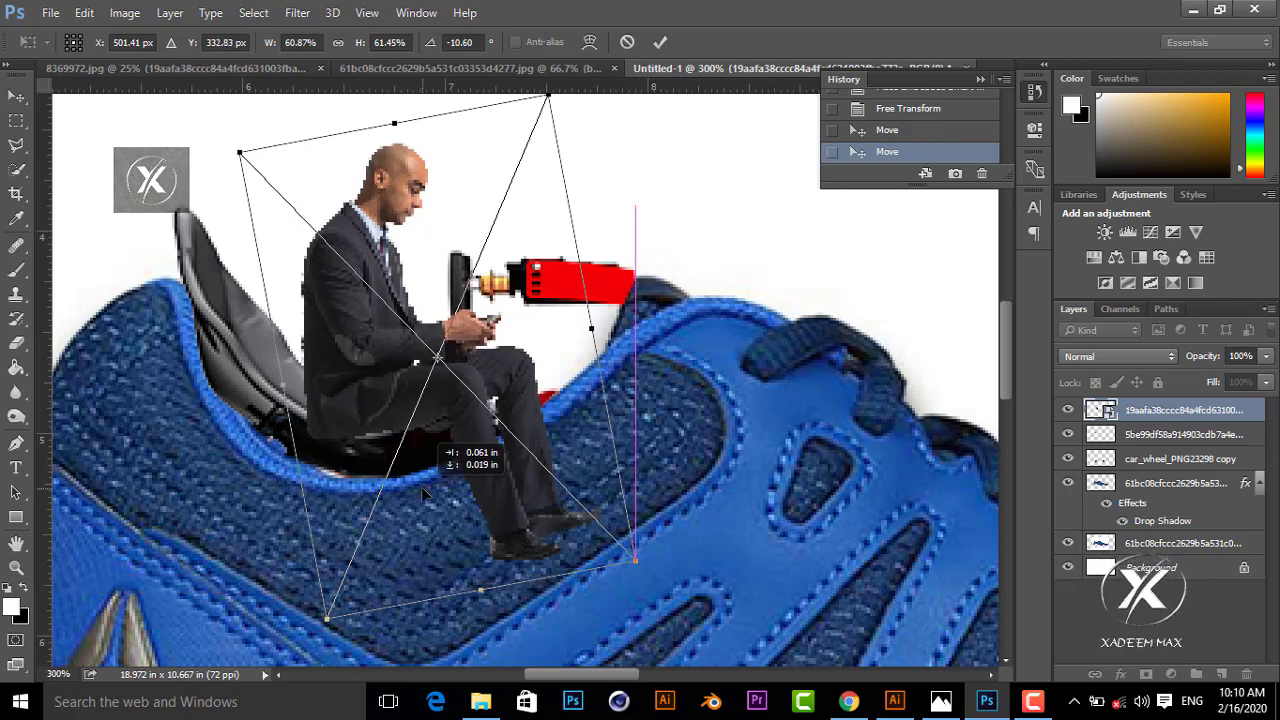
{"action": "left_click", "coordinate": [662, 42]}
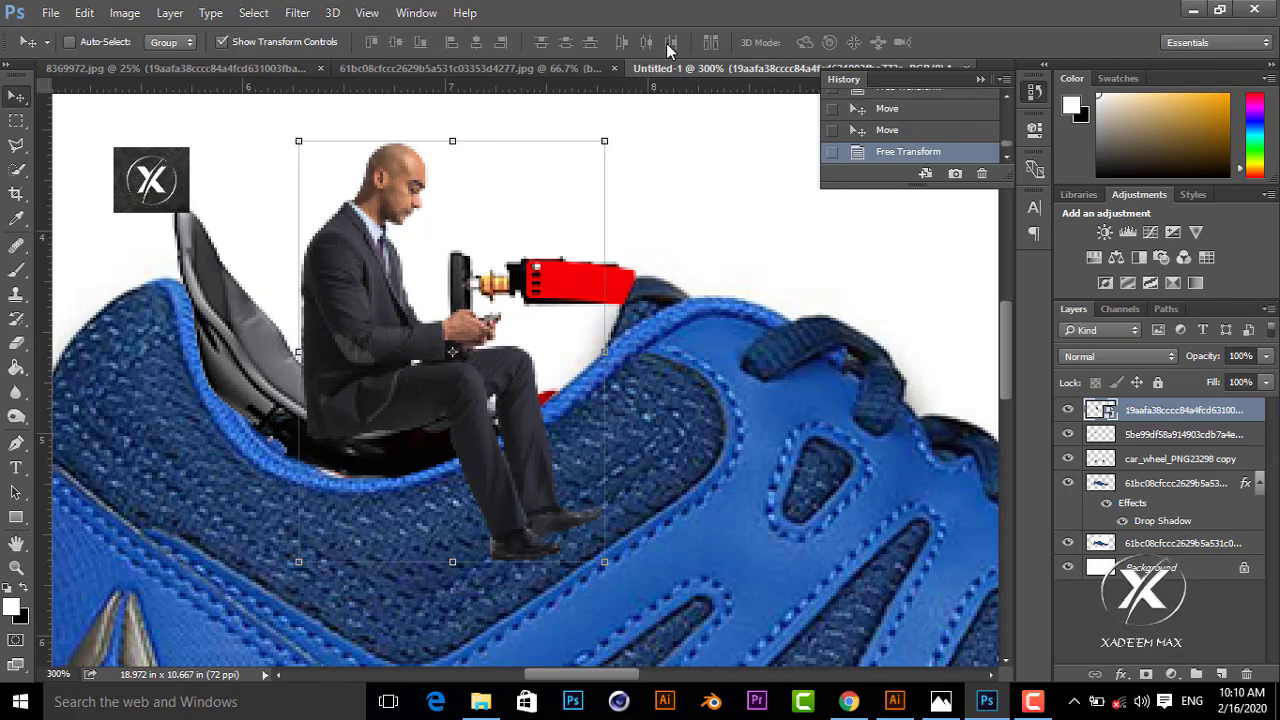
Rasterize the businessman layer and set a 100 px Eraser brush.
{"action": "left_click", "coordinate": [33, 343]}
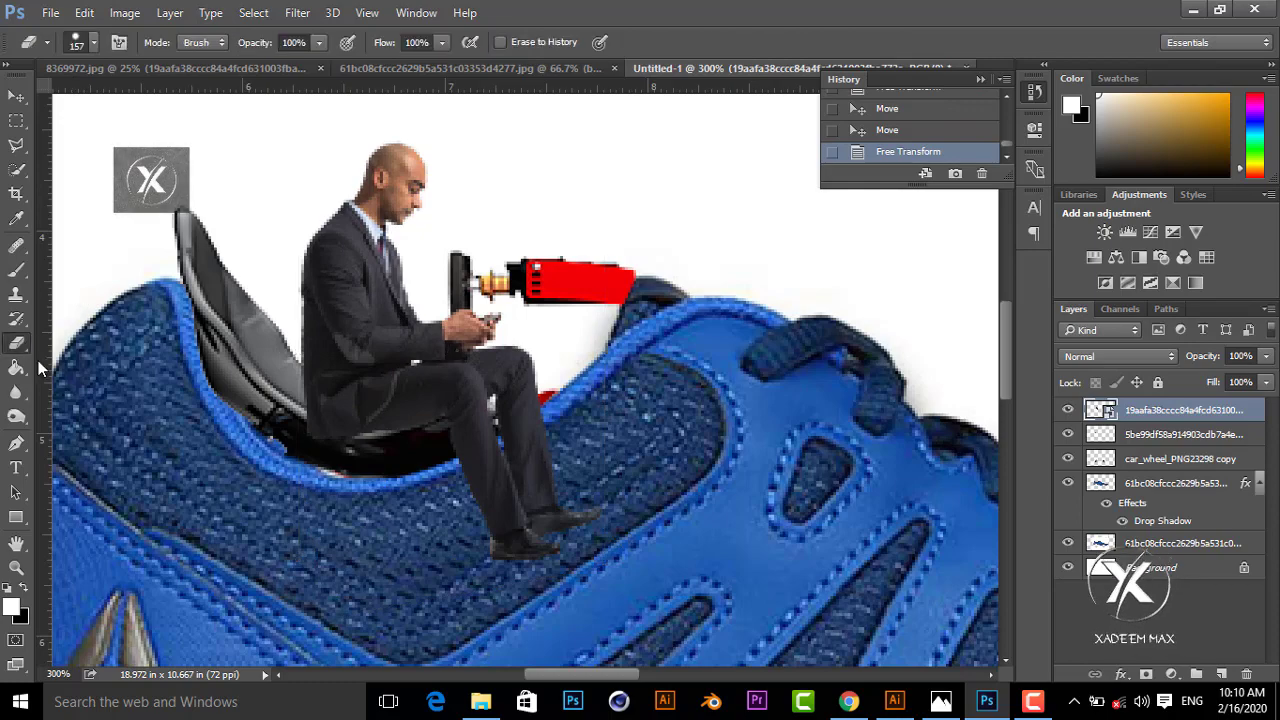
{"action": "left_click", "coordinate": [286, 516]}
{"action": "left_click", "coordinate": [597, 286]}
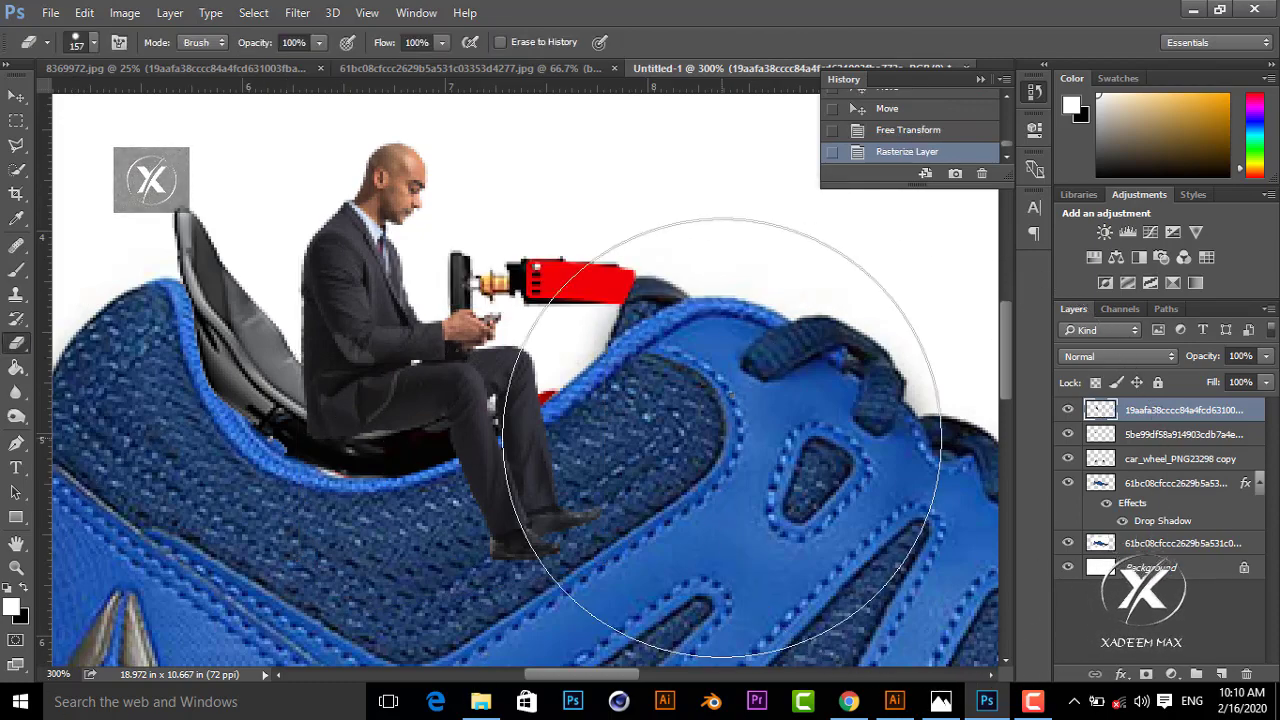
{"action": "right_click", "coordinate": [722, 438]}
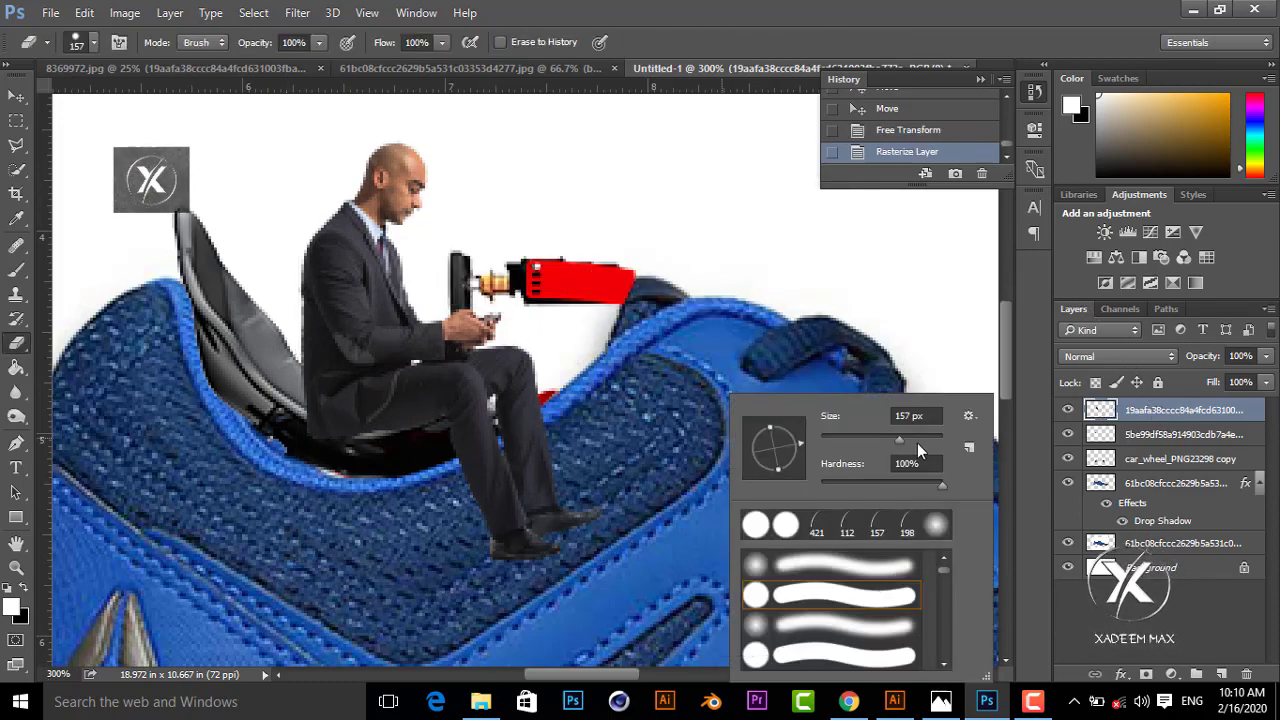
{"action": "key", "text": "Return"}
{"action": "left_click", "coordinate": [272, 556]}
Erase the businessman's lower legs and shoes where they overlap the shoe.
{"action": "left_click", "coordinate": [255, 548]}
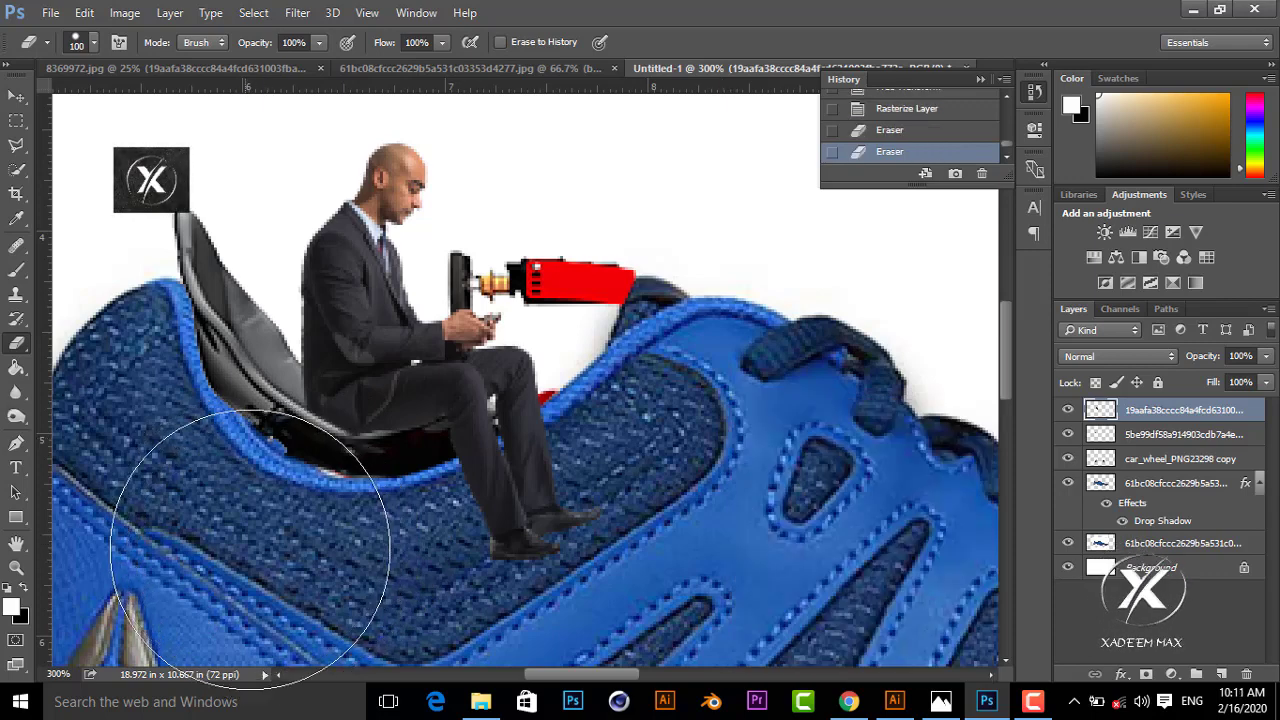
{"action": "left_click", "coordinate": [316, 565]}
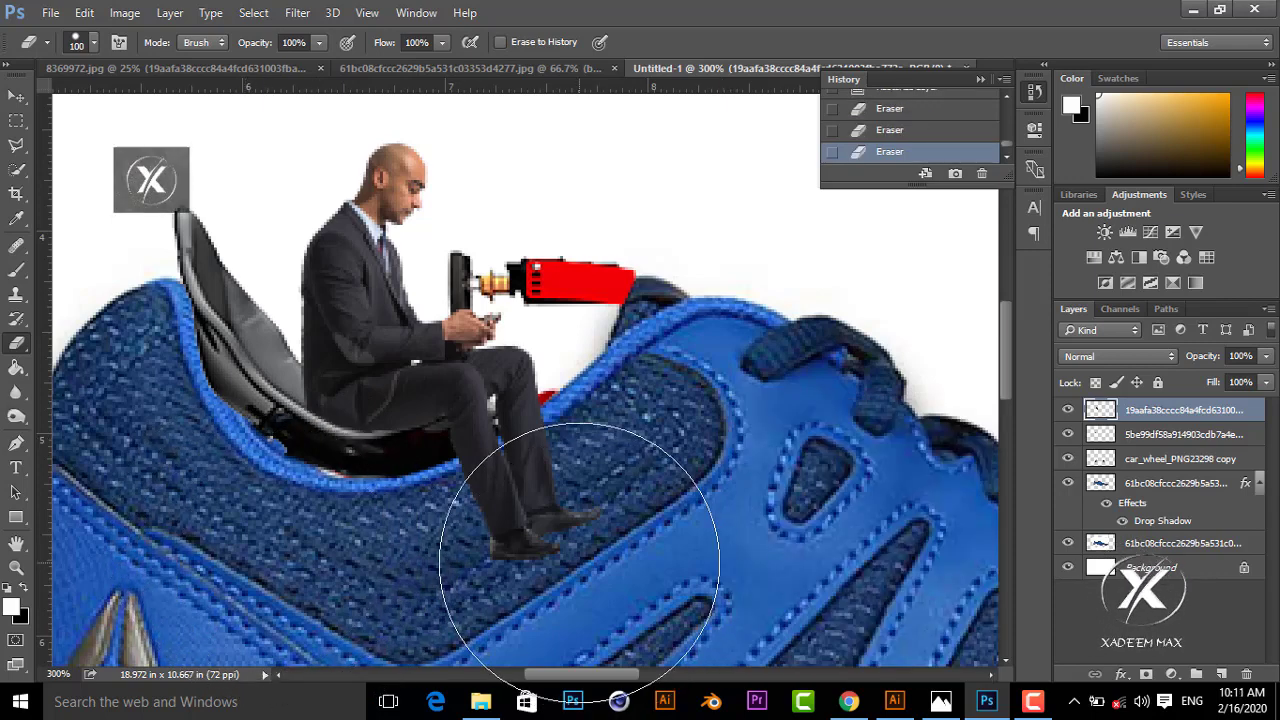
{"action": "left_click", "coordinate": [552, 568]}
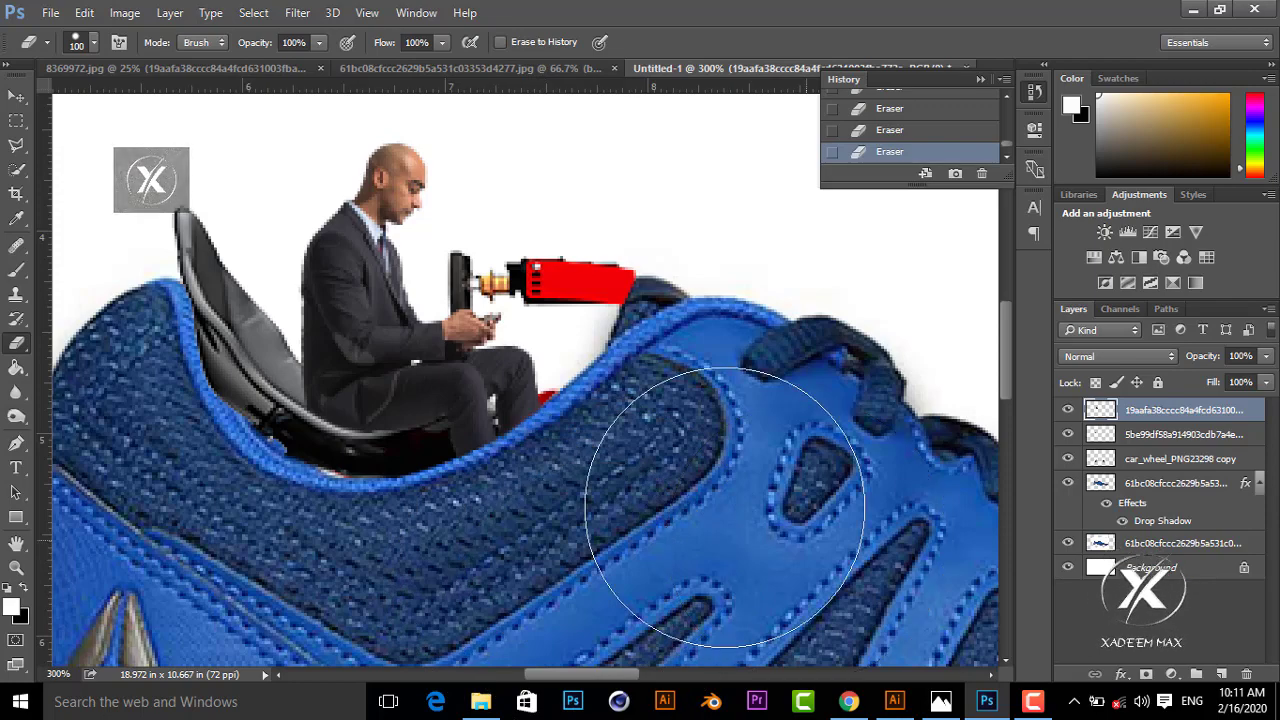
{"action": "key", "text": "ctrl+0"}
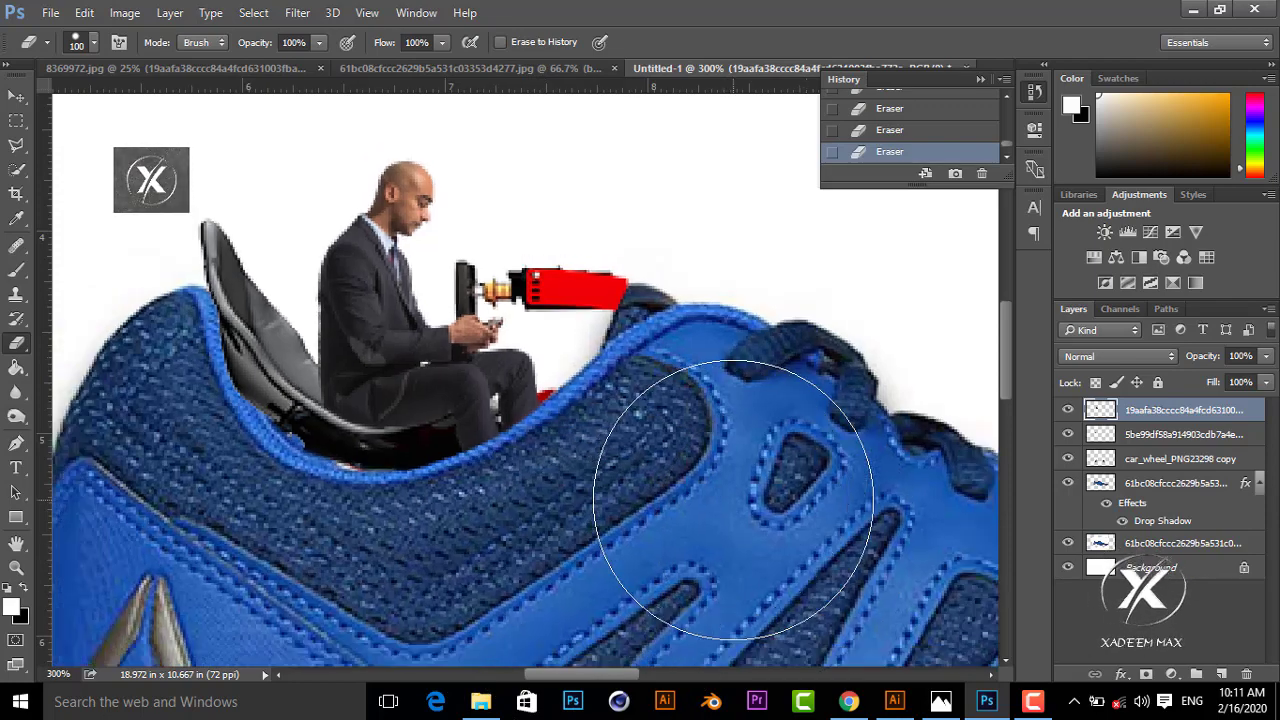
{"action": "key", "text": "ctrl+plus"}
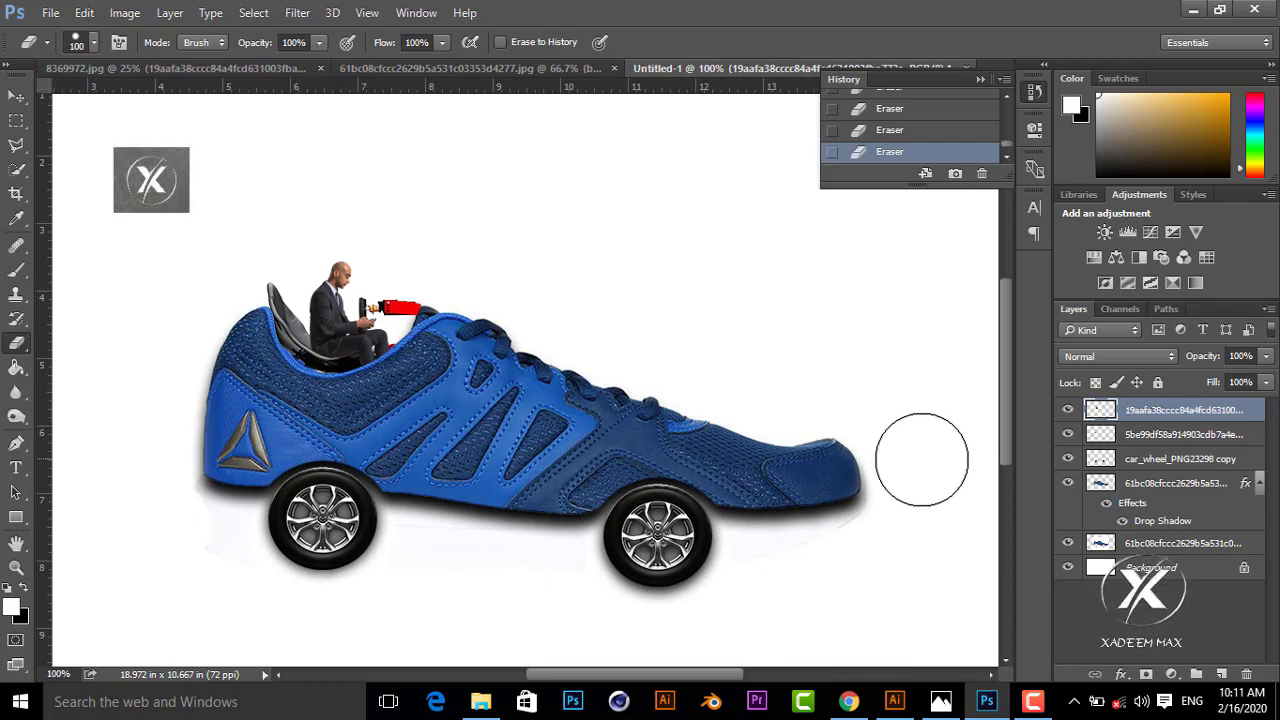
{"action": "scroll", "coordinate": [921, 459], "scroll_direction": "down", "scroll_amount": 2}
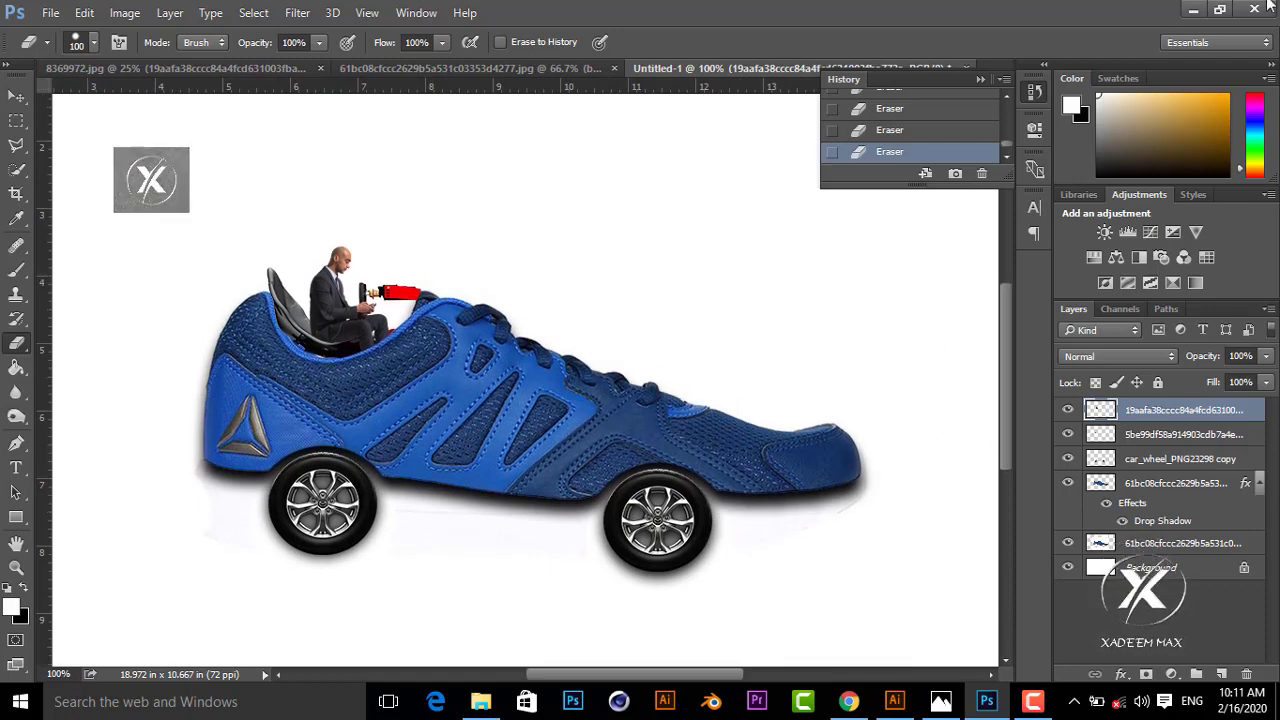
Drag the headlight image from the desktop into the document as a placed layer.
{"action": "left_click", "coordinate": [1192, 10]}
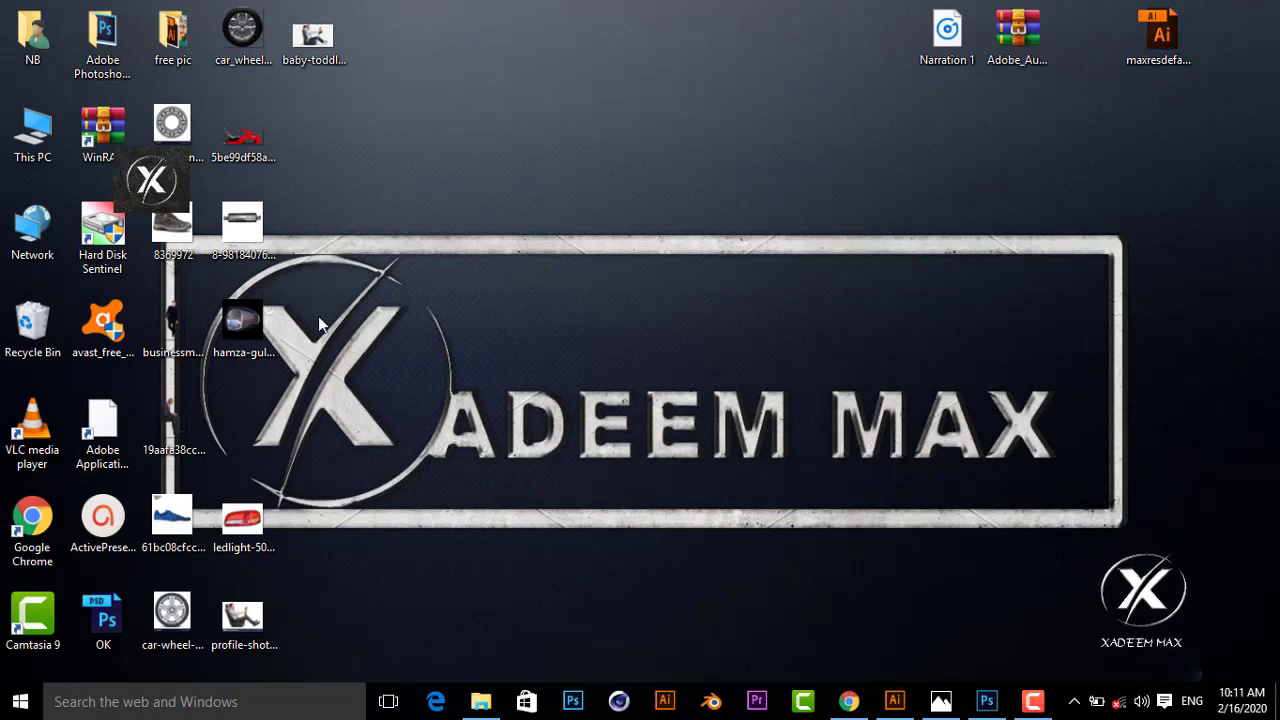
{"action": "left_click_drag", "start_coordinate": [233, 318], "coordinate": [418, 365]}
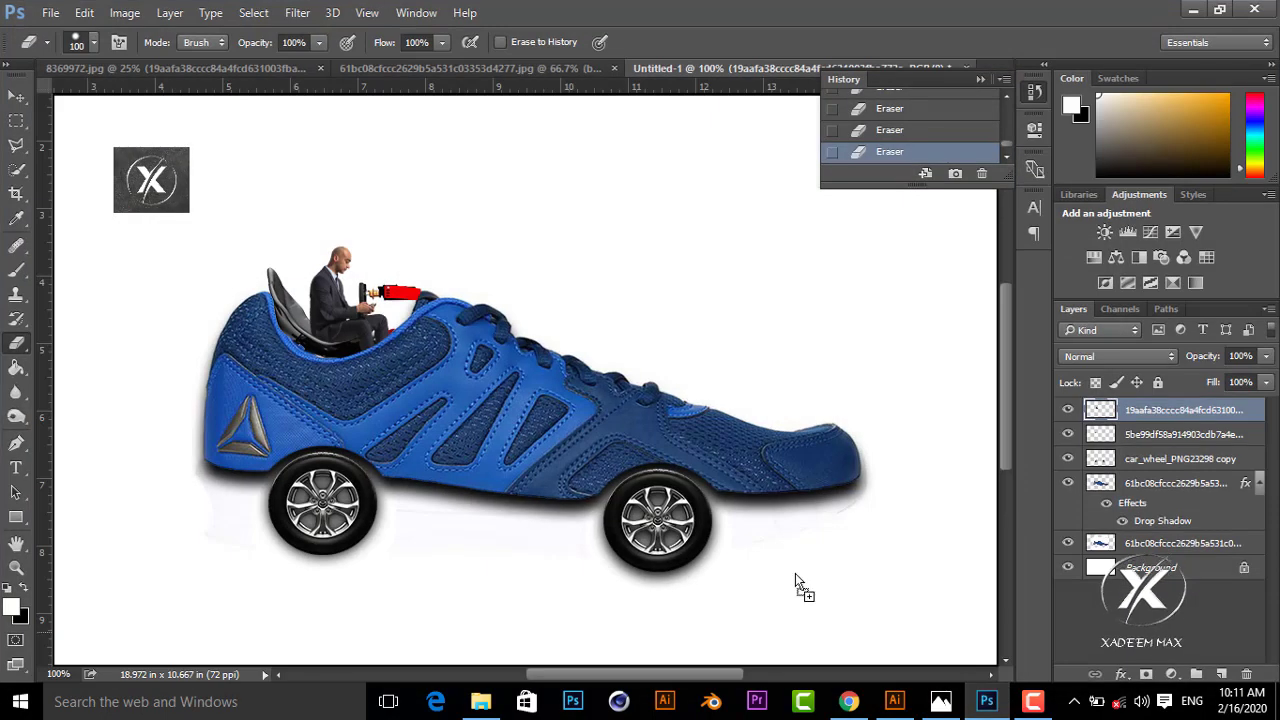
{"action": "left_click_drag", "start_coordinate": [990, 708], "coordinate": [543, 428]}
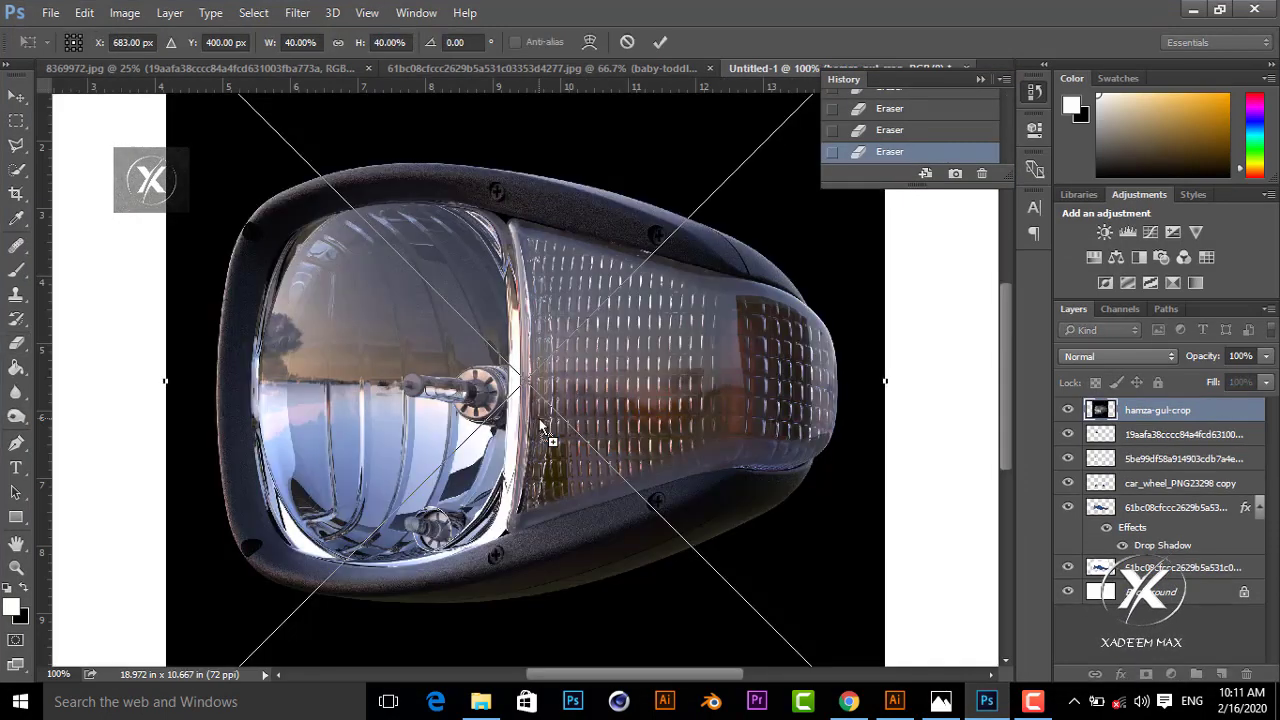
Select the whole headlamp with a larger Quick Selection brush.
{"action": "left_click", "coordinate": [659, 44]}
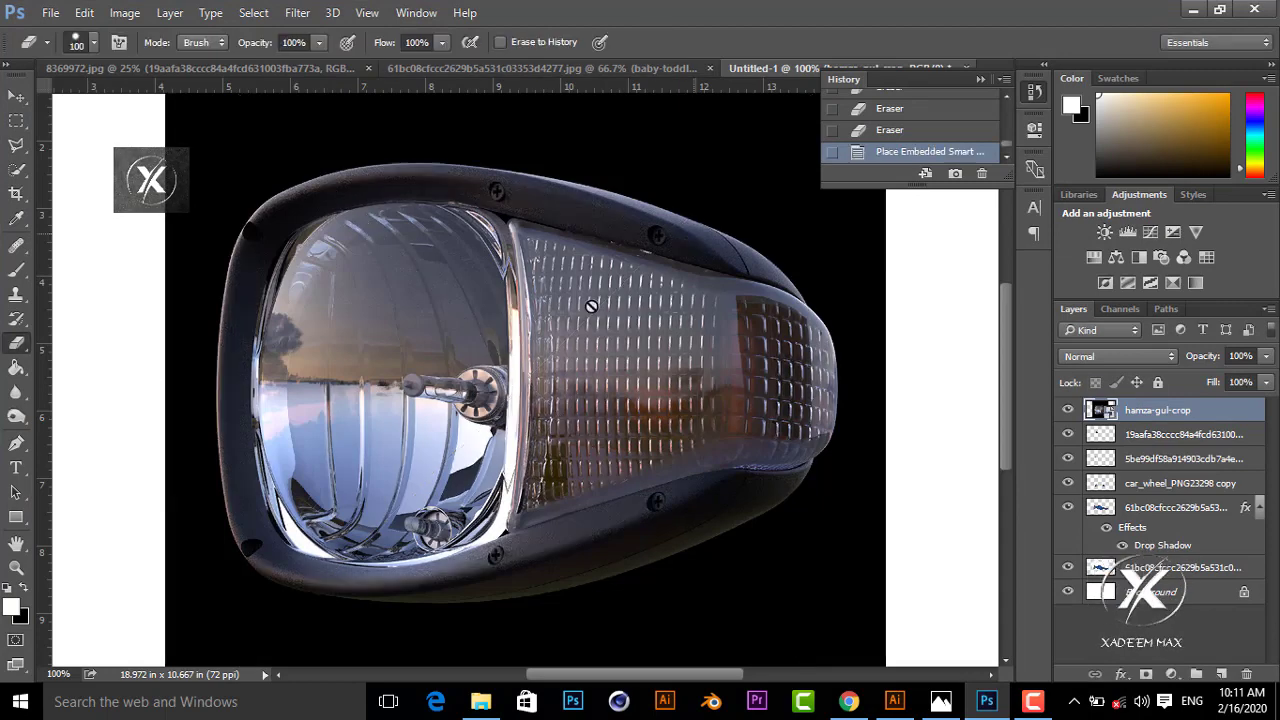
{"action": "left_click", "coordinate": [16, 174]}
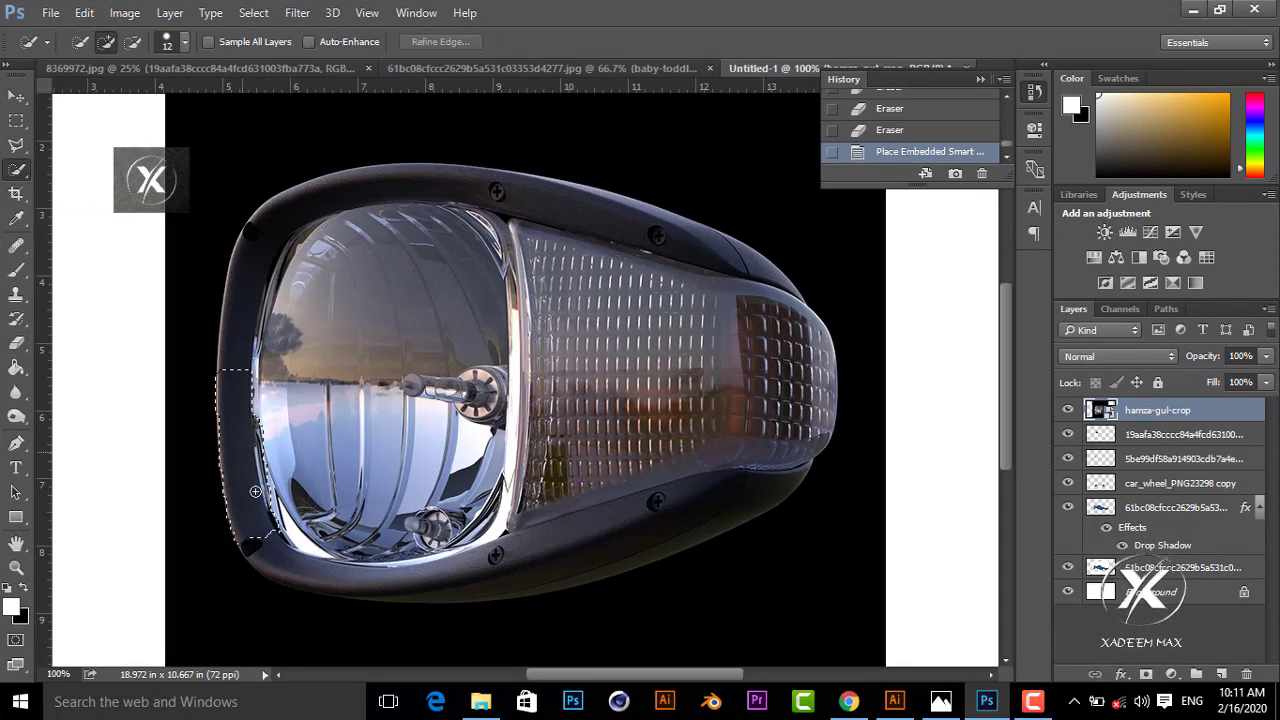
{"action": "left_click_drag", "start_coordinate": [372, 545], "coordinate": [258, 533]}
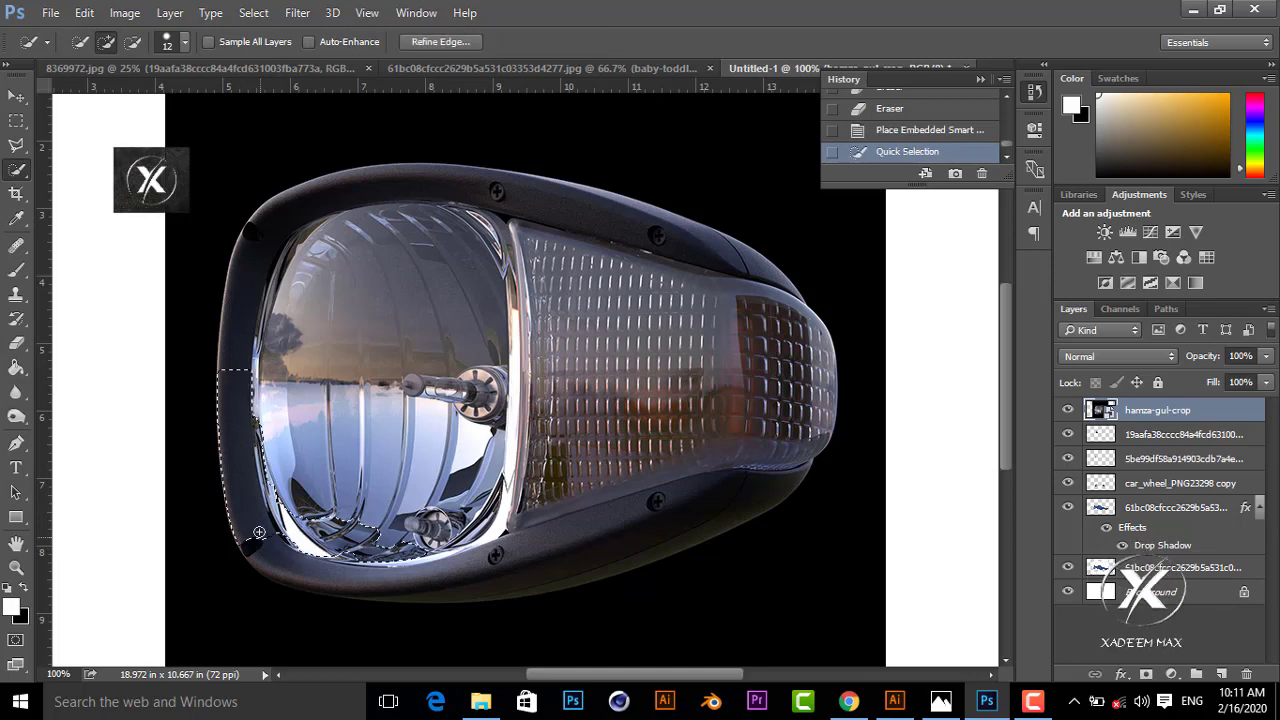
{"action": "left_click", "coordinate": [186, 46]}
{"action": "left_click", "coordinate": [106, 96]}
{"action": "mouse_move", "coordinate": [320, 214]}
{"action": "left_mouse_down"}
{"action": "mouse_move", "coordinate": [375, 479]}
{"action": "mouse_move", "coordinate": [357, 548]}
{"action": "mouse_move", "coordinate": [507, 559]}
{"action": "left_mouse_up"}
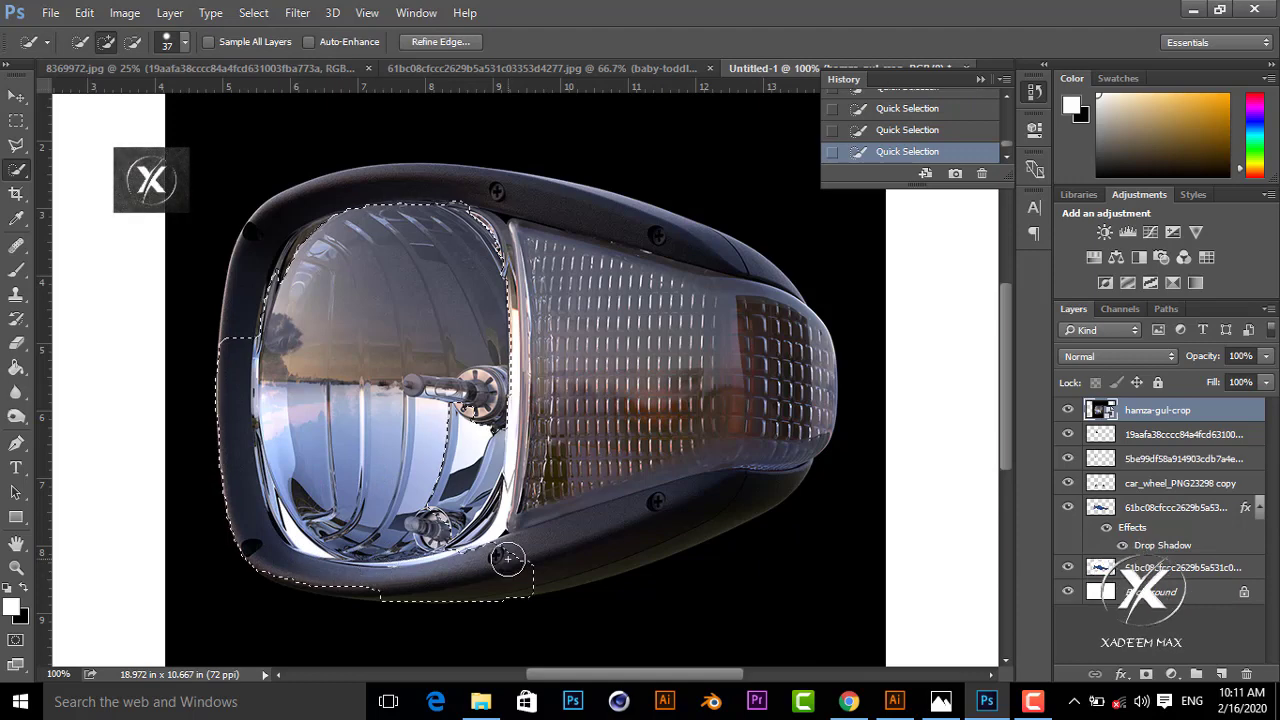
{"action": "left_click_drag", "start_coordinate": [611, 430], "coordinate": [583, 298]}
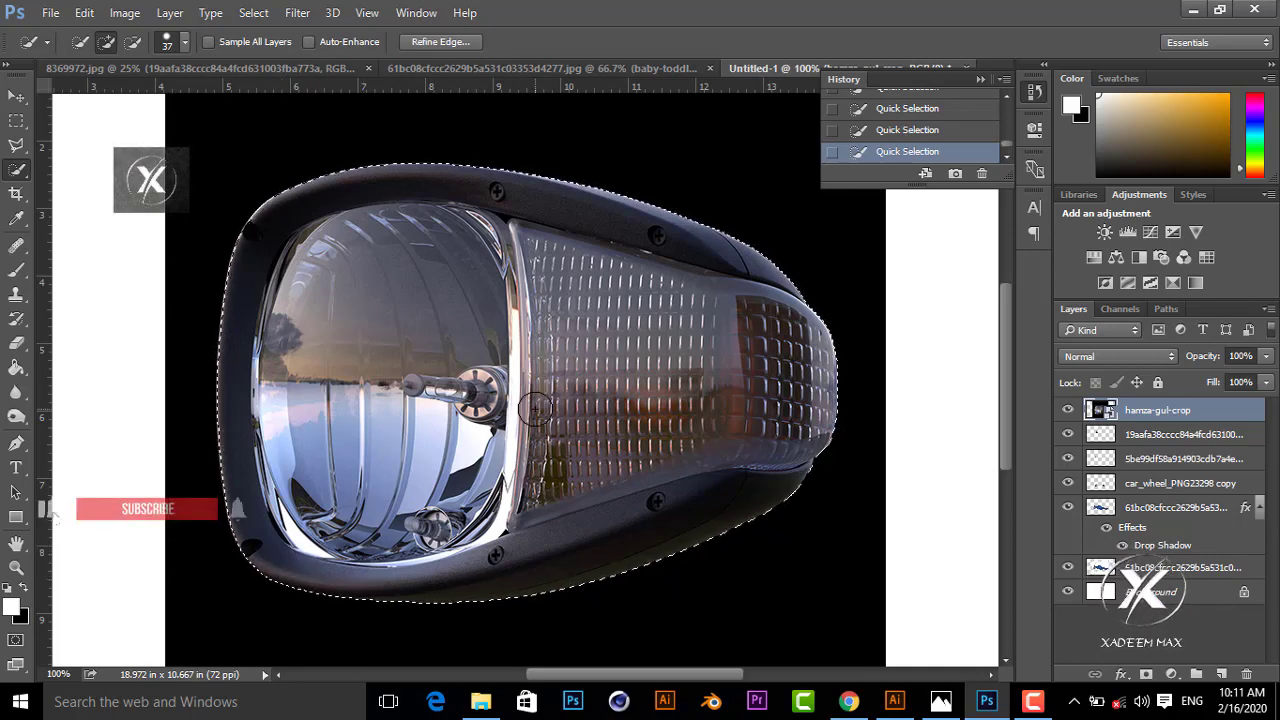
Refine the headlight selection's edge and output it to a New Layer.
{"action": "left_click", "coordinate": [430, 43]}
{"action": "left_click", "coordinate": [968, 498]}
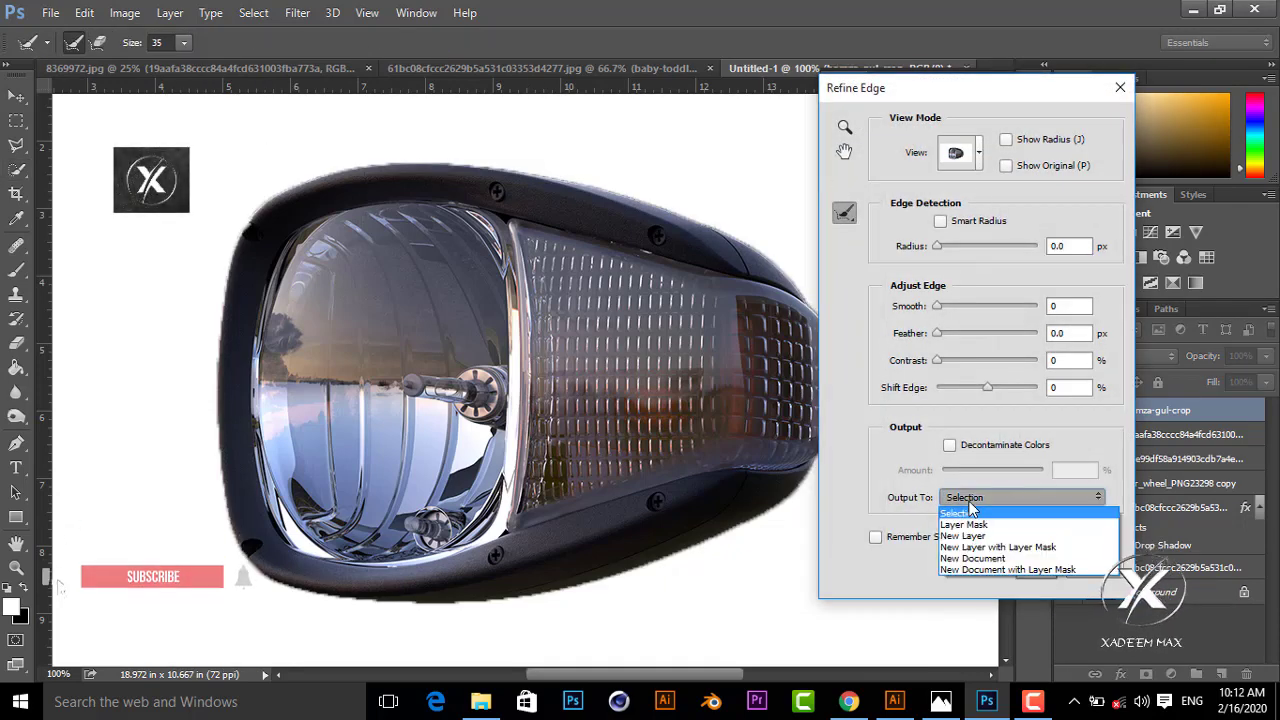
{"action": "left_click", "coordinate": [962, 536]}
{"action": "left_click", "coordinate": [1030, 568]}
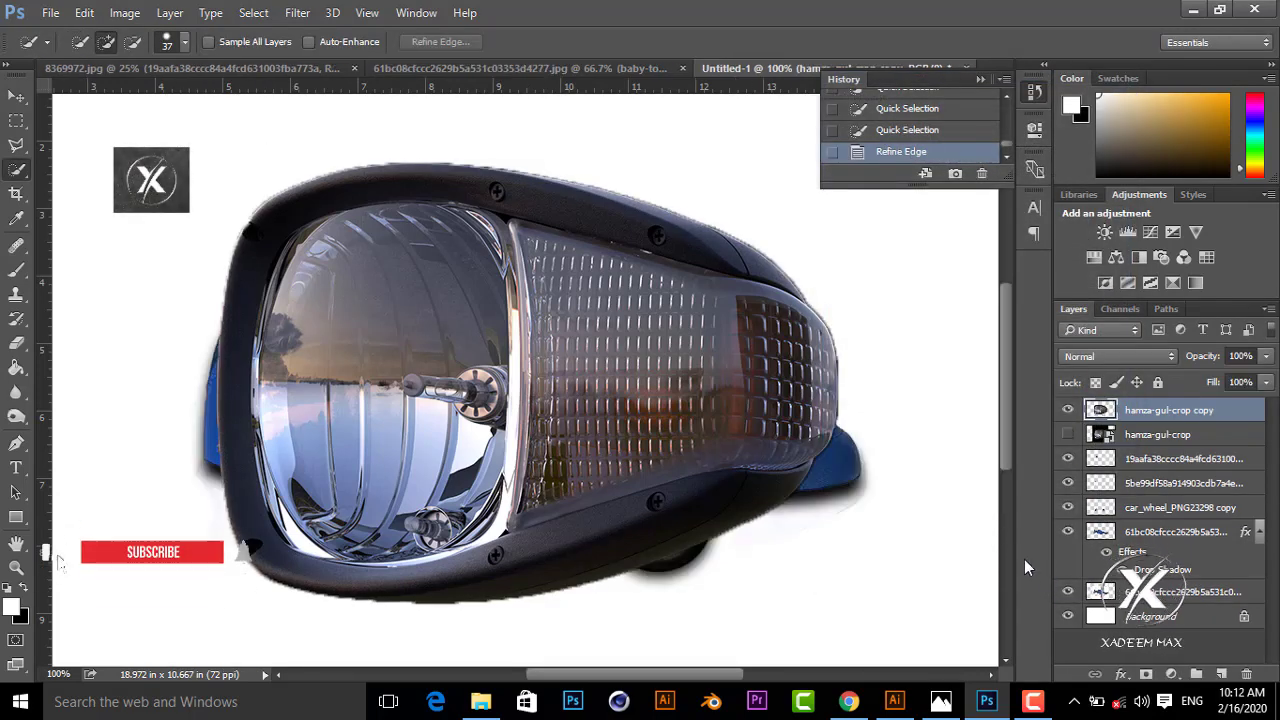
Scale the cut-out headlight down to a small lamp on the shoe car.
{"action": "key", "text": "v"}
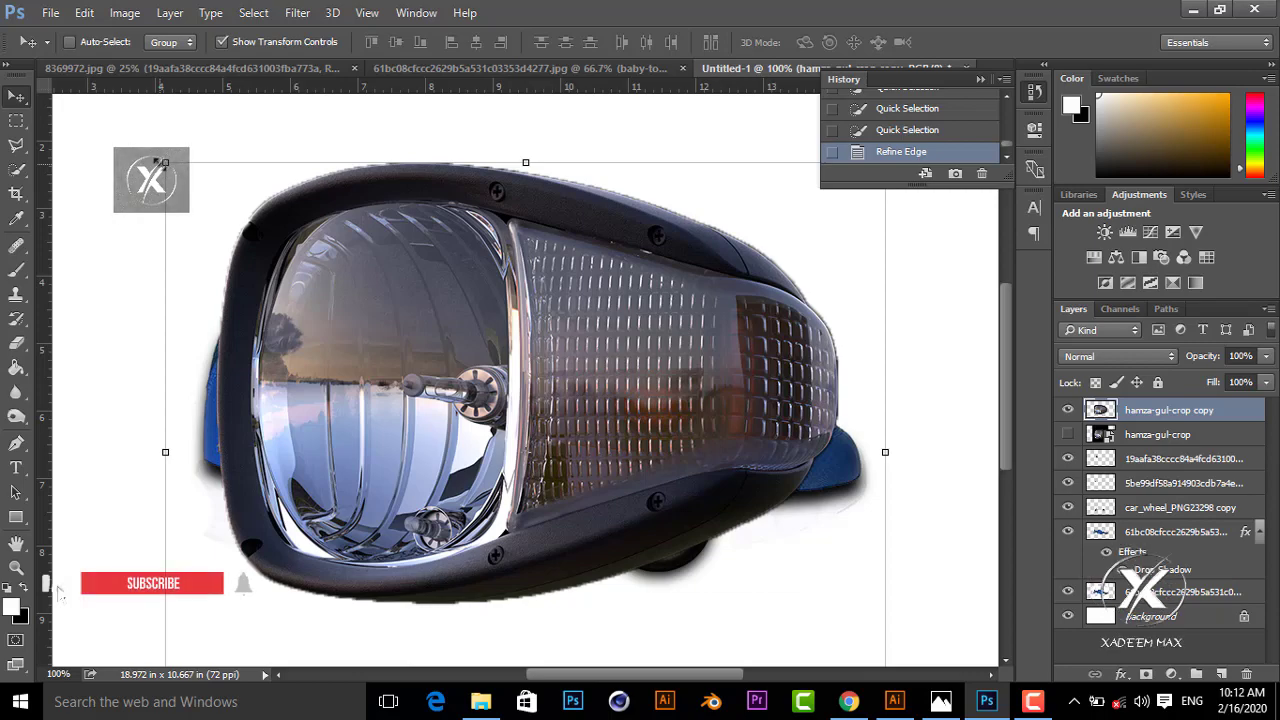
{"action": "left_click_drag", "start_coordinate": [166, 162], "coordinate": [522, 449]}
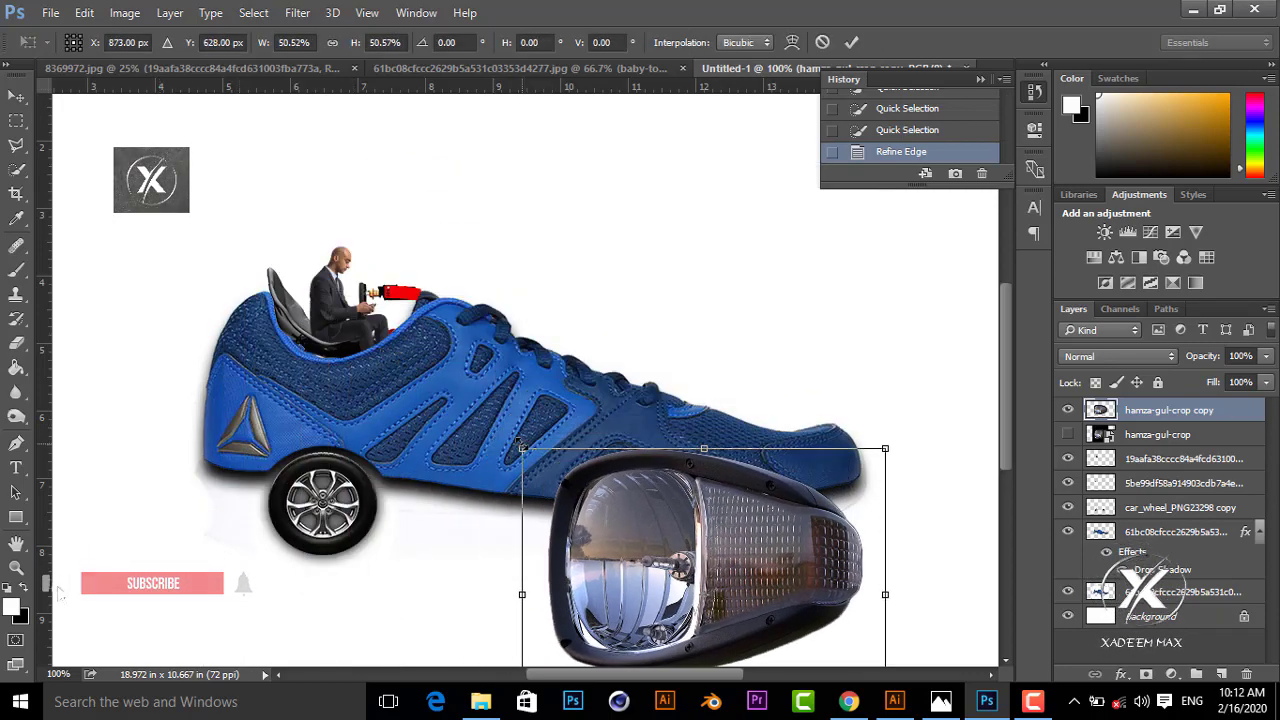
{"action": "left_click_drag", "start_coordinate": [688, 540], "coordinate": [556, 313]}
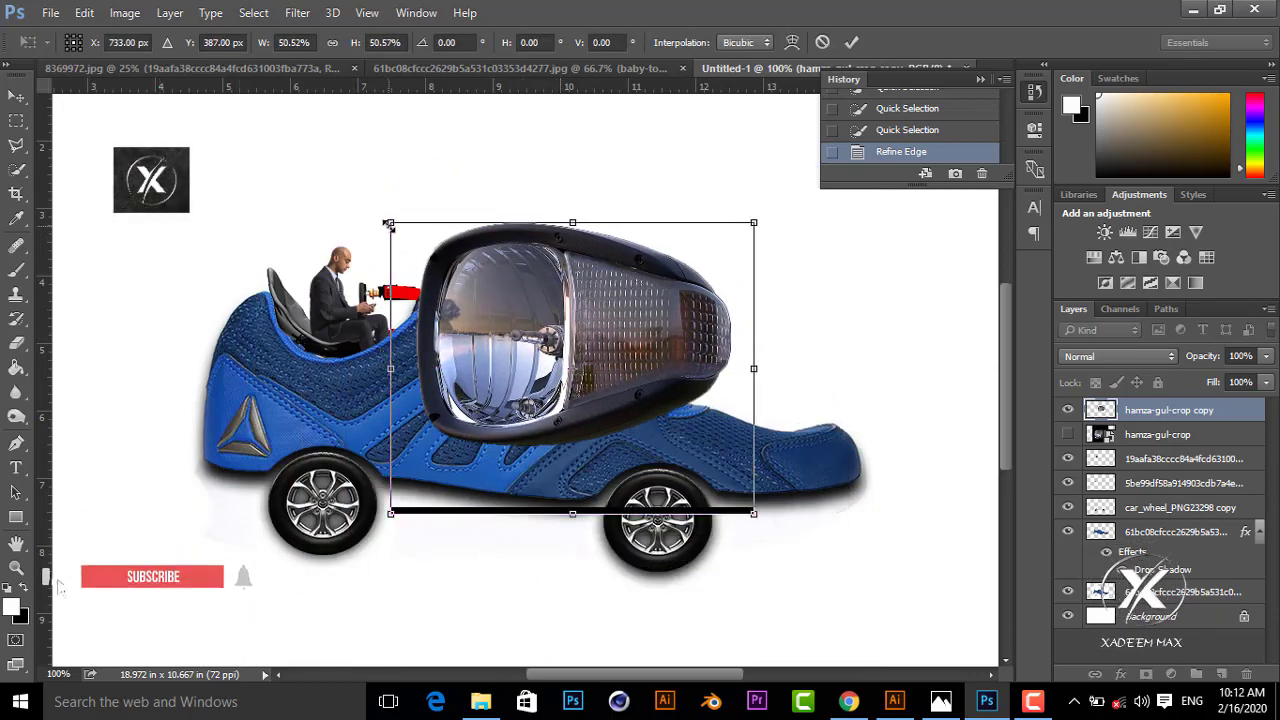
{"action": "left_click_drag", "start_coordinate": [416, 252], "coordinate": [660, 438]}
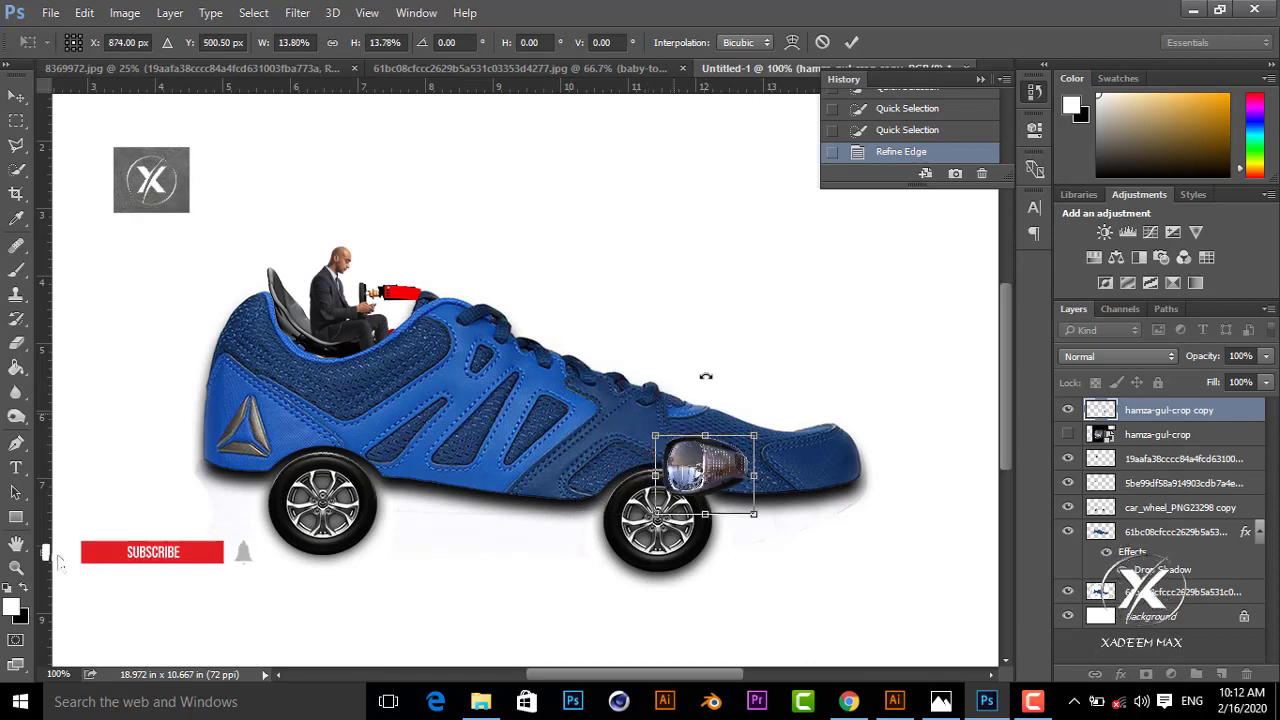
{"action": "left_click", "coordinate": [851, 42]}
Move the headlight onto the toe and erase the stray black line beneath it at 300%.
{"action": "key", "text": "ctrl+t"}
{"action": "left_click_drag", "start_coordinate": [727, 474], "coordinate": [808, 474]}
{"action": "key", "text": "ctrl+plus"}
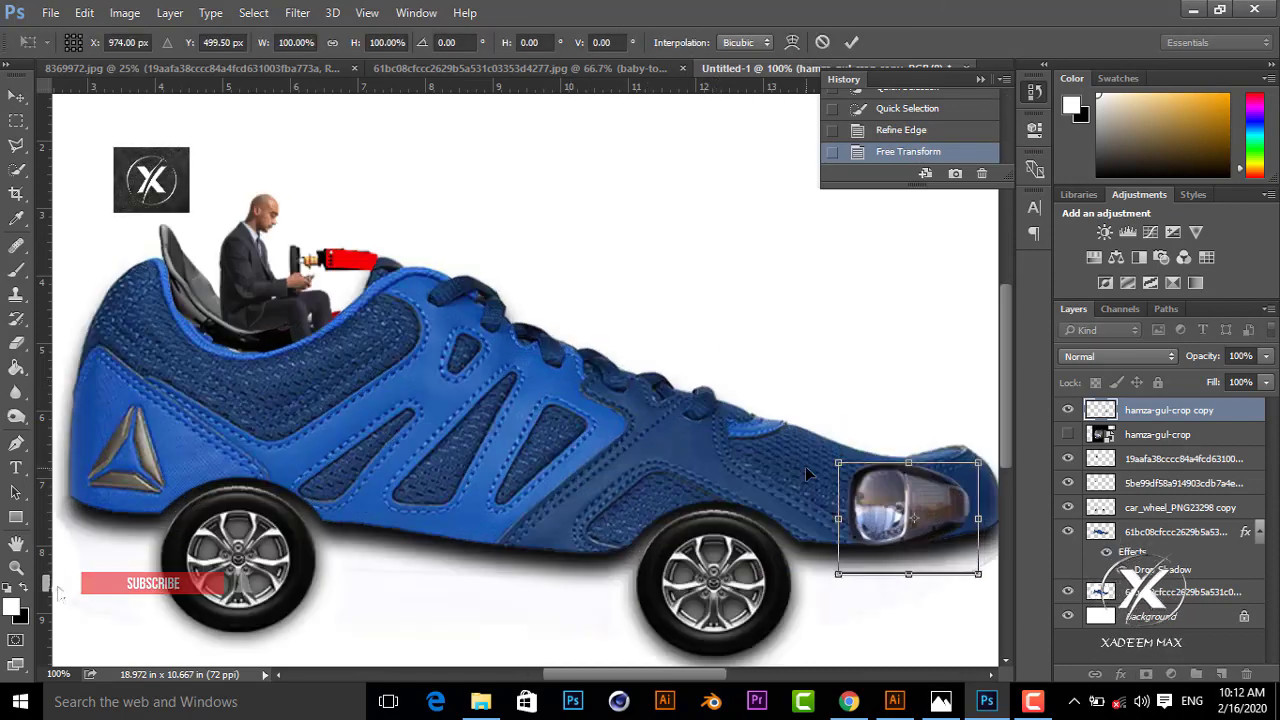
{"action": "key", "text": "ctrl+plus"}
{"action": "left_click_drag", "start_coordinate": [815, 487], "coordinate": [392, 327]}
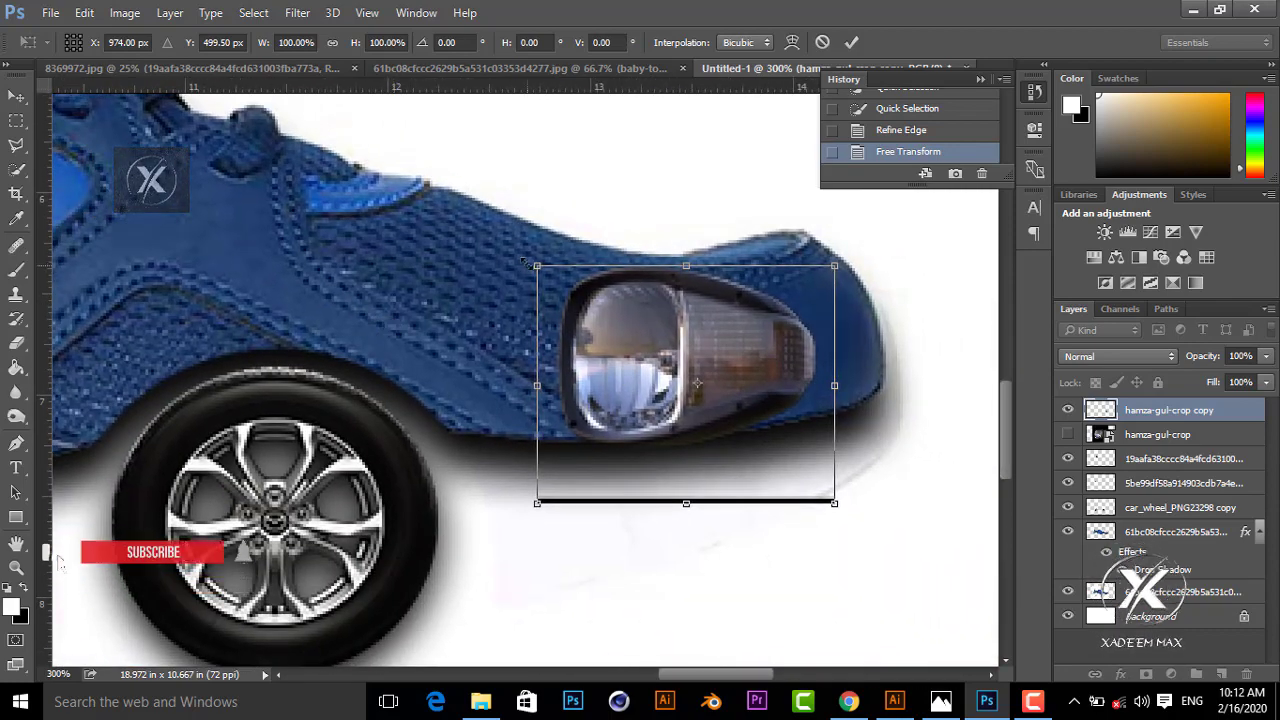
{"action": "left_click", "coordinate": [19, 337]}
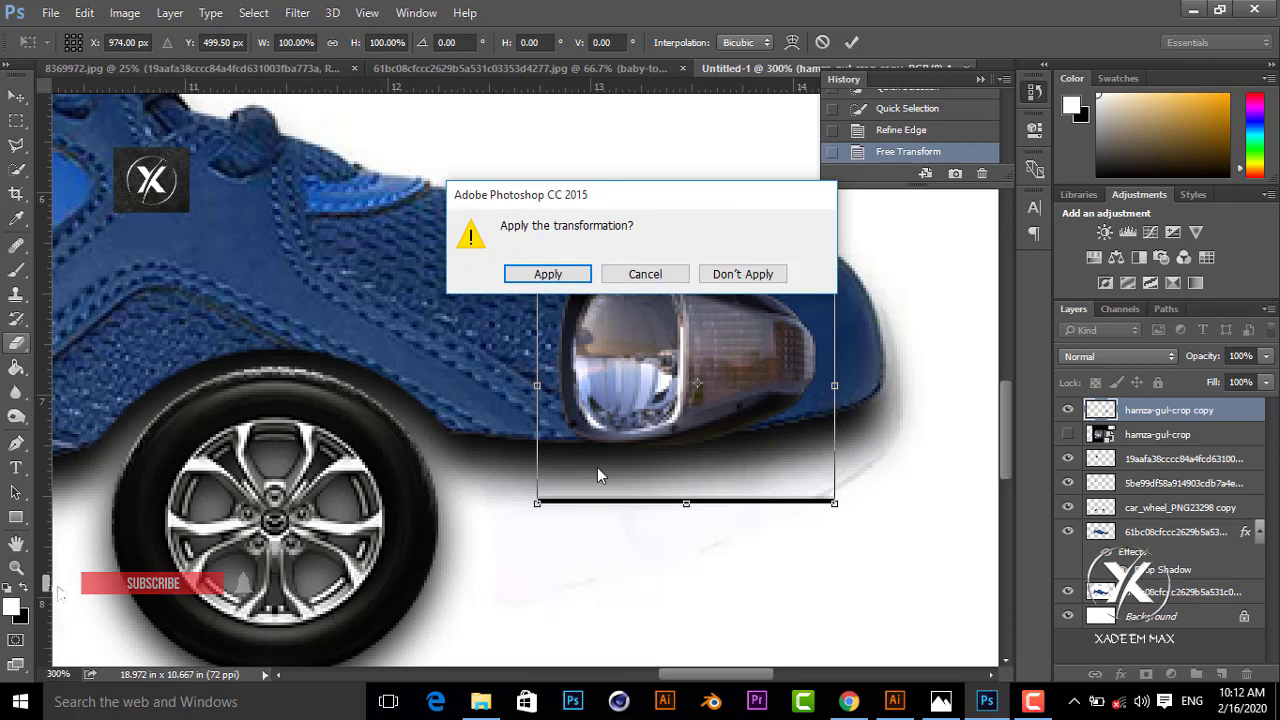
{"action": "left_click", "coordinate": [549, 277]}
{"action": "right_click", "coordinate": [412, 394]}
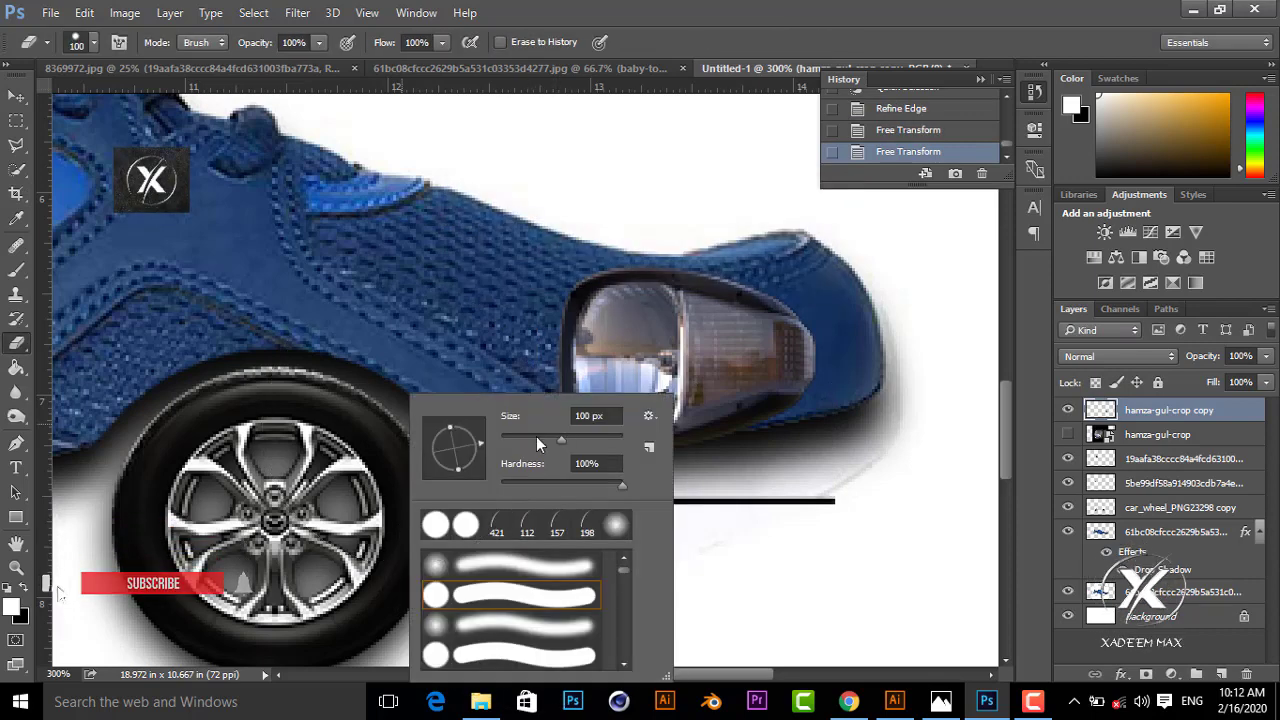
{"action": "left_click_drag", "start_coordinate": [797, 507], "coordinate": [543, 537]}
Flip the headlight, shrink it to about 65%, tilt it onto the nose, and add a drop shadow.
{"action": "key", "text": "v"}
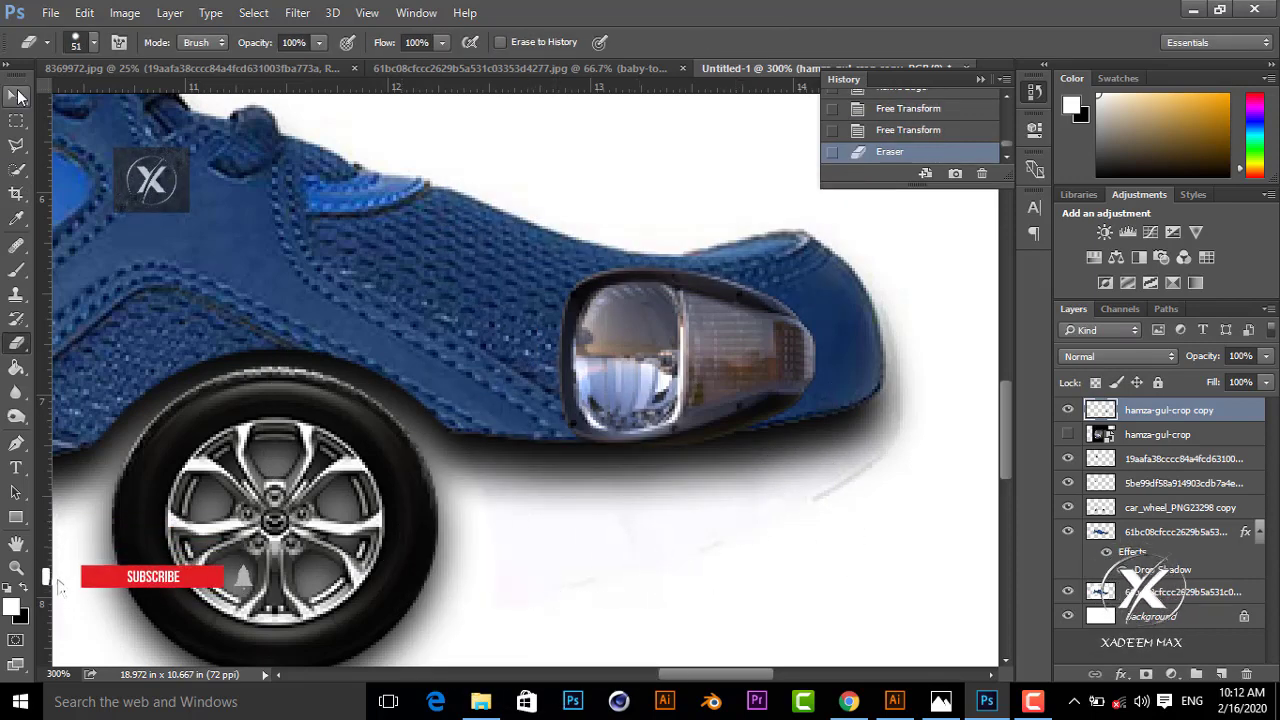
{"action": "mouse_move", "coordinate": [831, 262]}
{"action": "left_mouse_down"}
{"action": "mouse_move", "coordinate": [770, 415]}
{"action": "mouse_move", "coordinate": [580, 418]}
{"action": "left_mouse_up"}
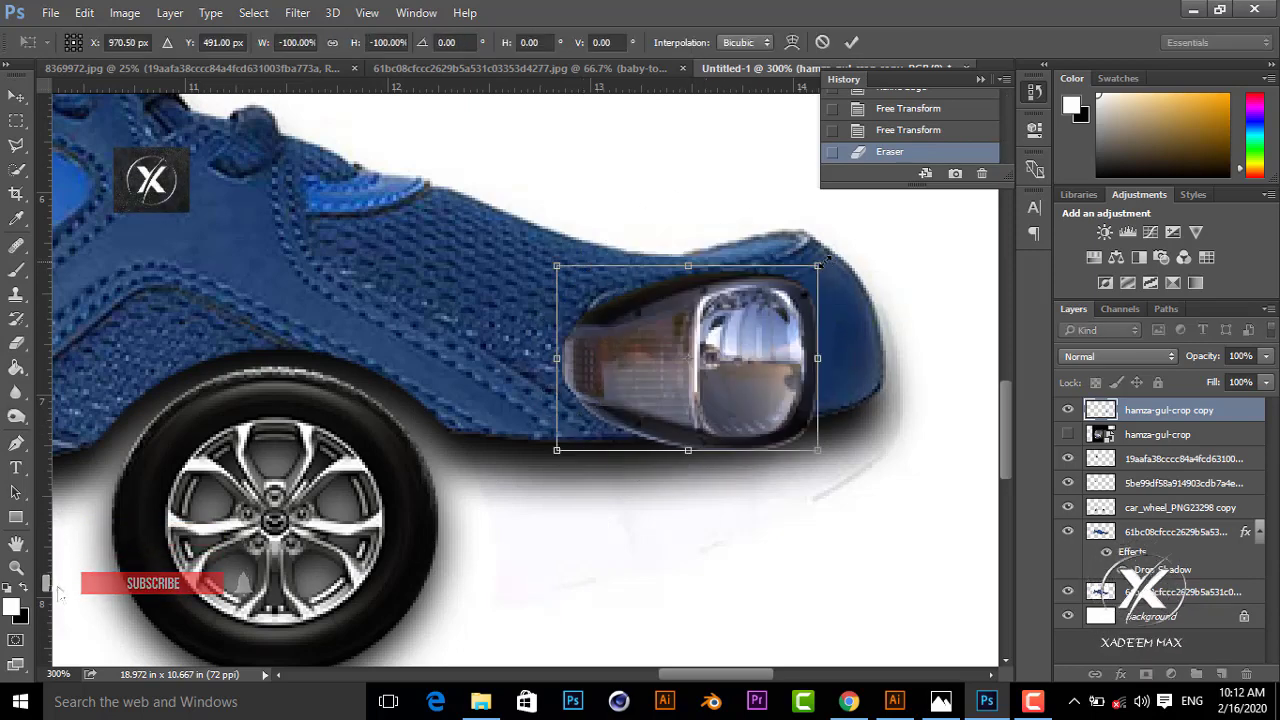
{"action": "left_click_drag", "start_coordinate": [826, 260], "coordinate": [745, 342]}
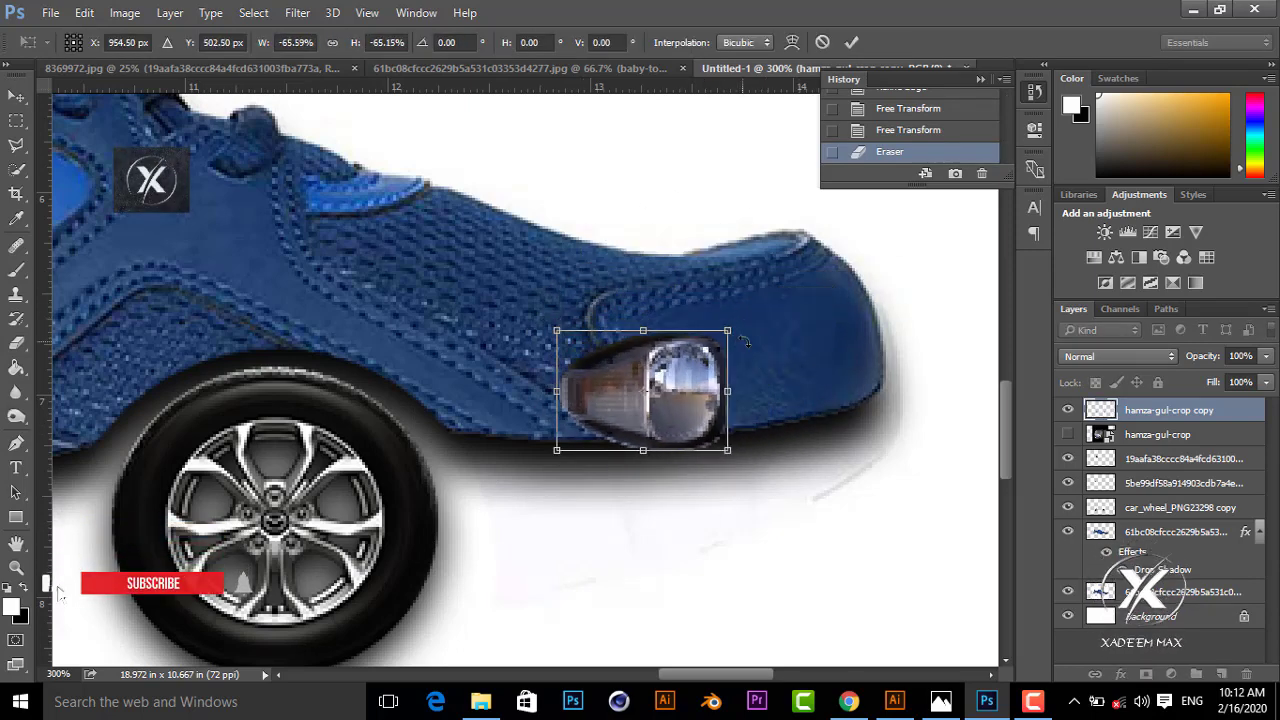
{"action": "left_click", "coordinate": [855, 46]}
{"action": "left_click_drag", "start_coordinate": [662, 402], "coordinate": [713, 345]}
{"action": "left_click_drag", "start_coordinate": [789, 402], "coordinate": [779, 414]}
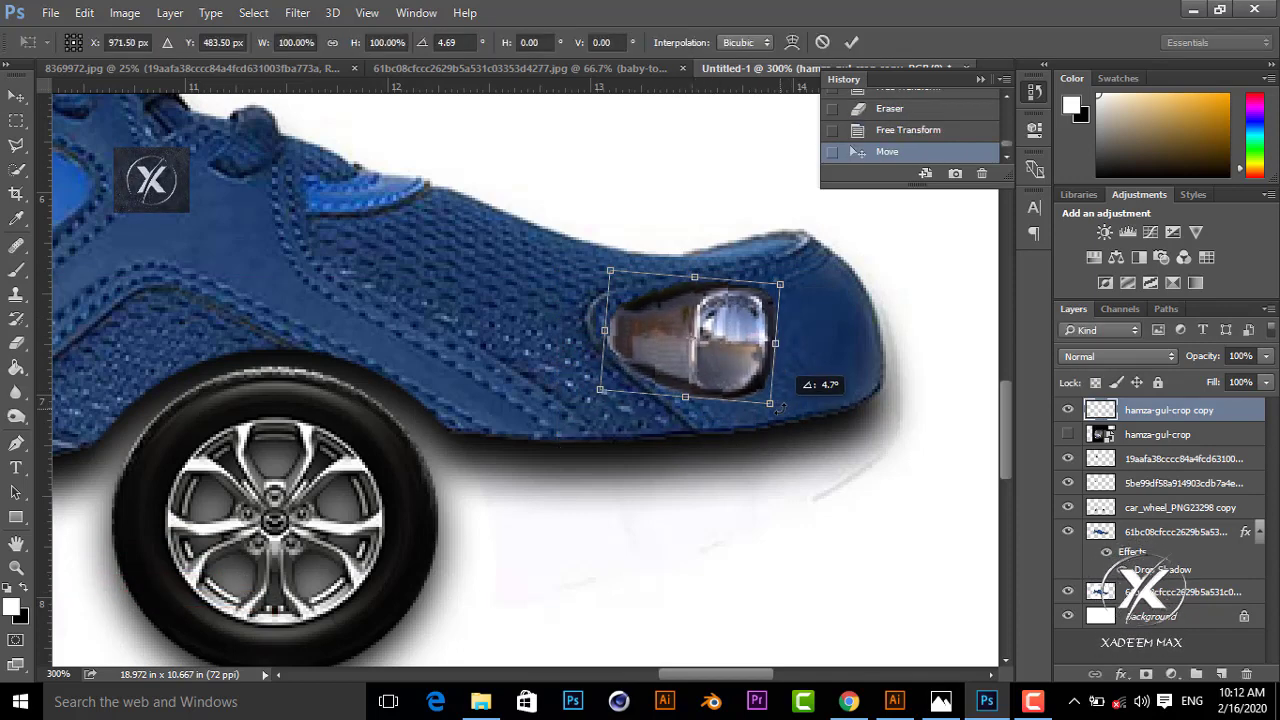
{"action": "left_click", "coordinate": [853, 42]}
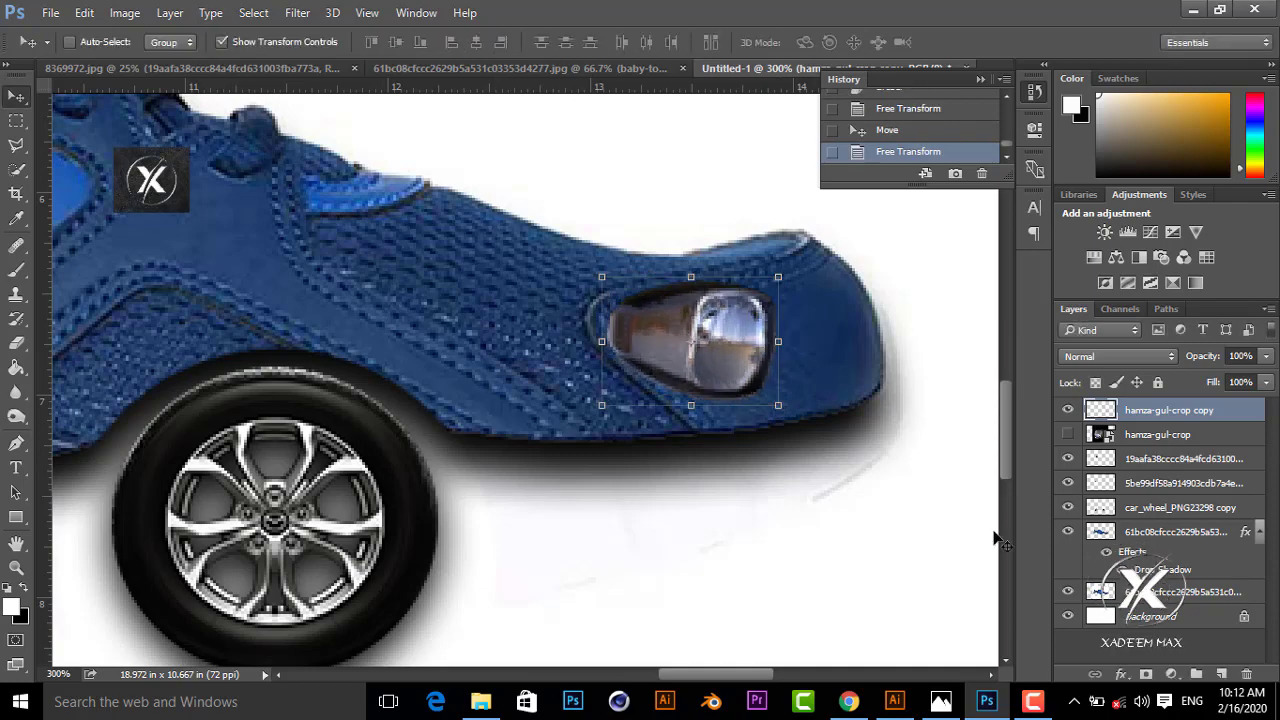
{"action": "left_click", "coordinate": [1121, 673]}
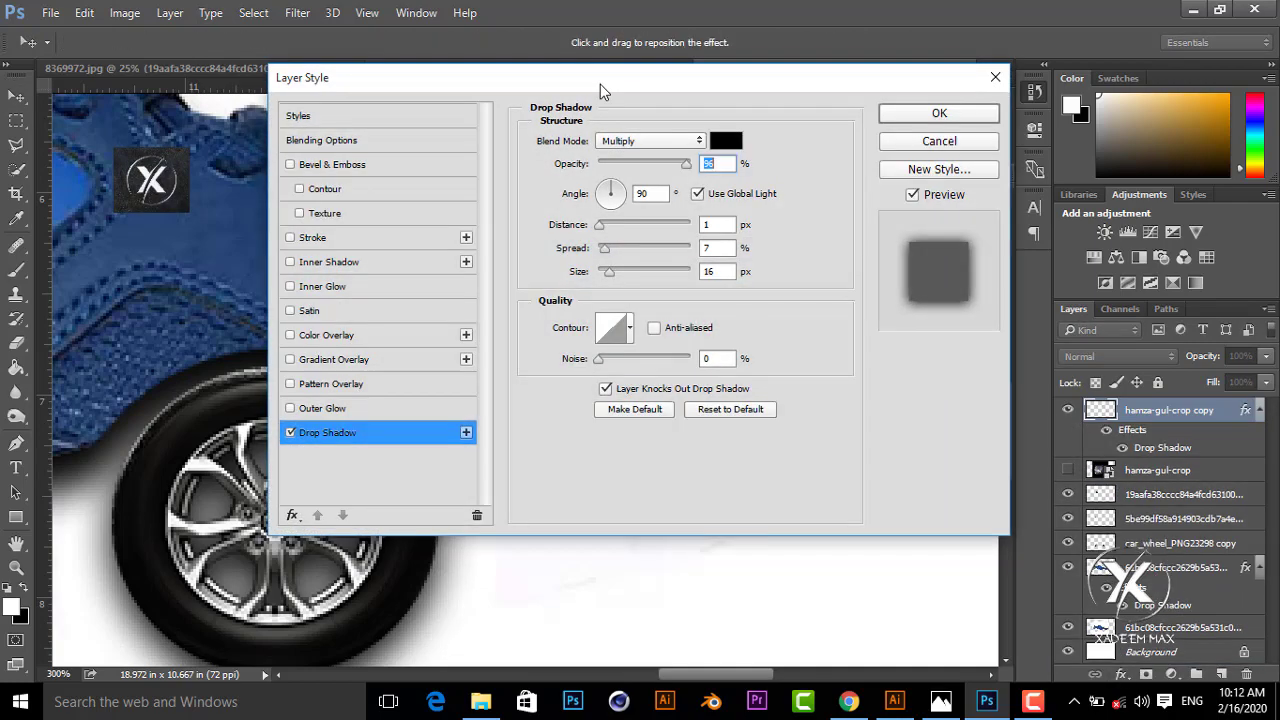
{"action": "mouse_move", "coordinate": [600, 80]}
{"action": "left_mouse_down"}
{"action": "mouse_move", "coordinate": [823, 507]}
{"action": "mouse_move", "coordinate": [670, 243]}
{"action": "left_mouse_up"}
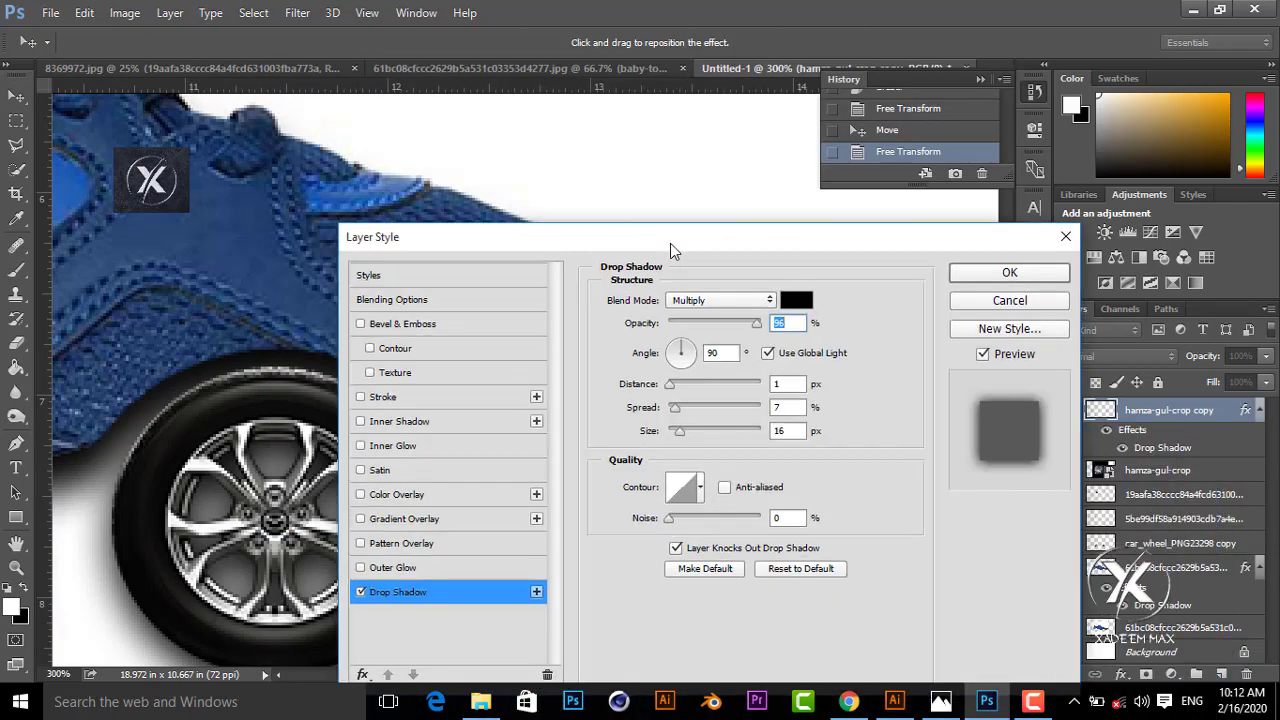
Accept the headlight's drop shadow and drop the exhaust pipe image onto the canvas.
{"action": "left_click", "coordinate": [1010, 273]}
{"action": "key", "text": "ctrl+minus"}
{"action": "key", "text": "ctrl+minus"}
{"action": "key", "text": "ctrl+minus"}
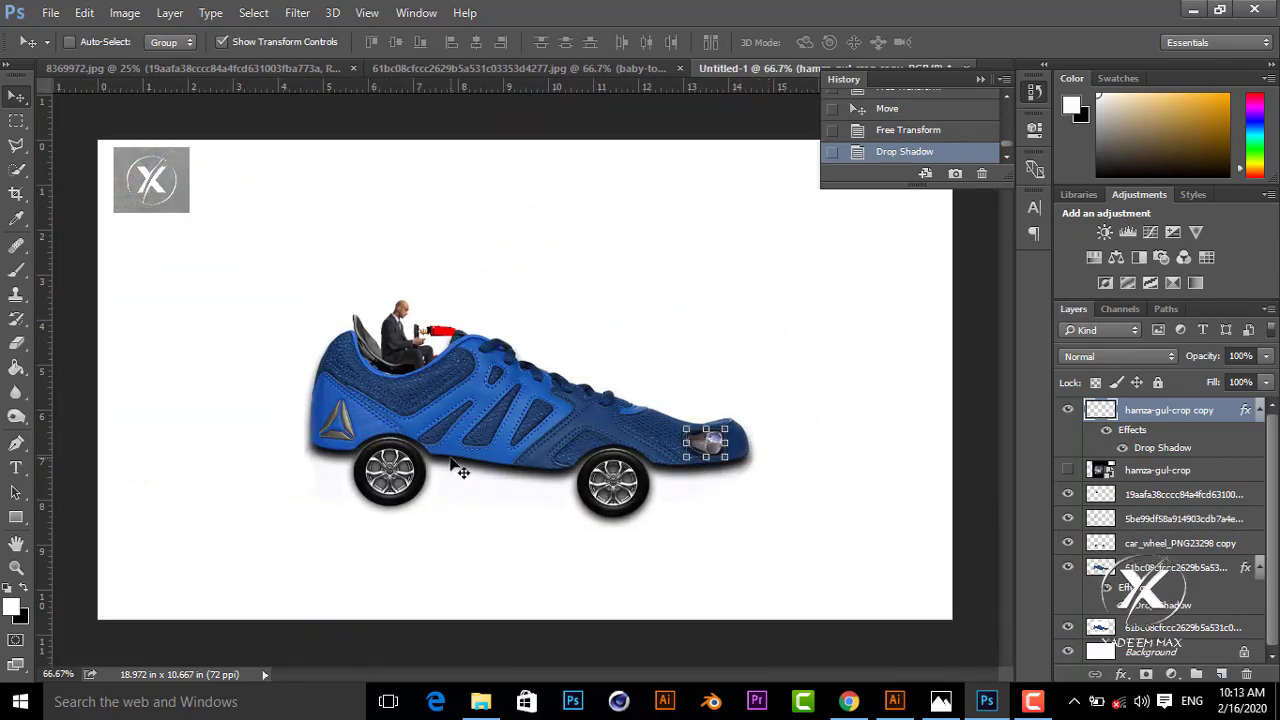
{"action": "left_click", "coordinate": [1191, 12]}
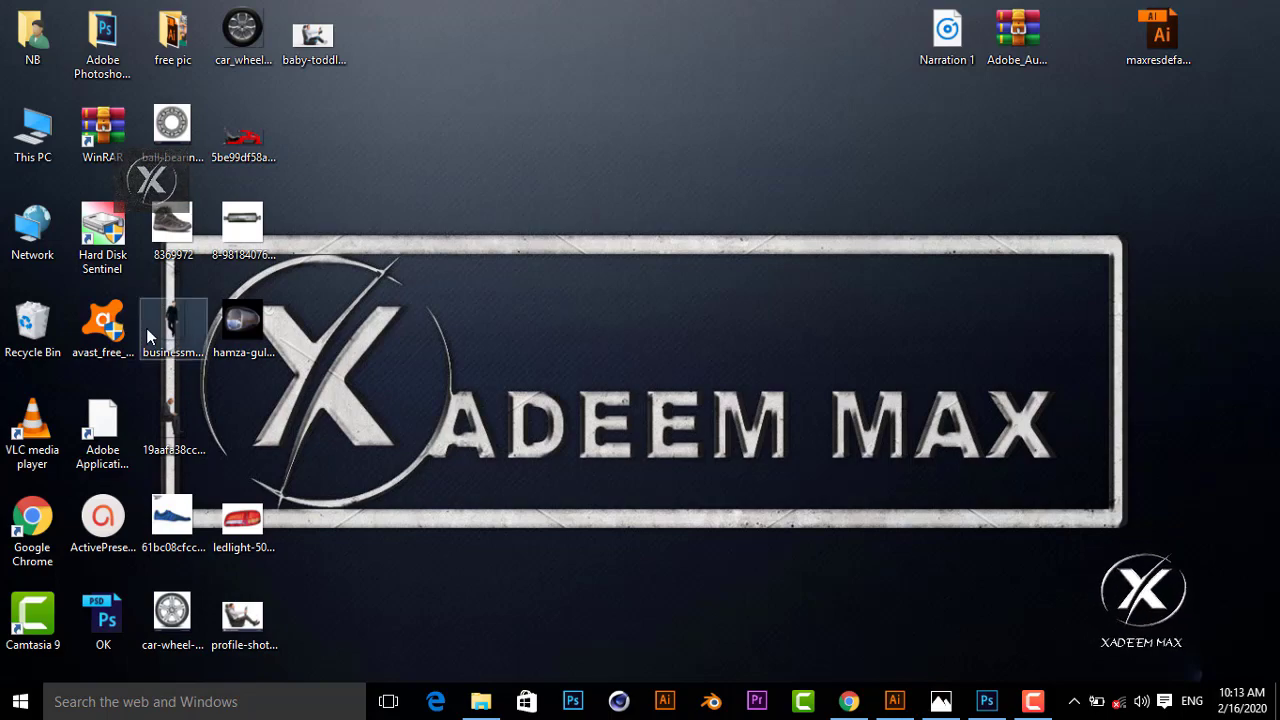
{"action": "mouse_move", "coordinate": [147, 337]}
{"action": "left_mouse_down"}
{"action": "mouse_move", "coordinate": [988, 717]}
{"action": "mouse_move", "coordinate": [525, 380]}
{"action": "left_mouse_up"}
Rasterize the exhaust layer and remove its white background with the Magic Eraser.
{"action": "left_click", "coordinate": [662, 42]}
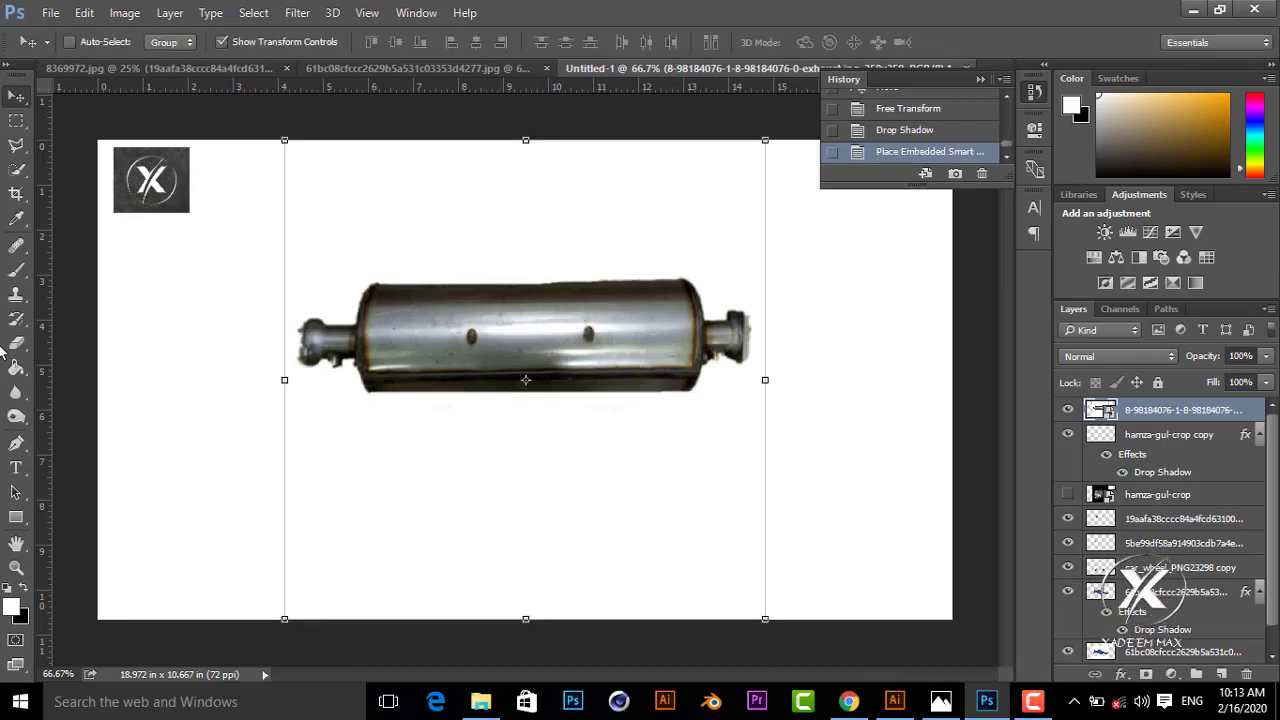
{"action": "right_click", "coordinate": [12, 348]}
{"action": "left_click", "coordinate": [90, 372]}
{"action": "left_click", "coordinate": [480, 500]}
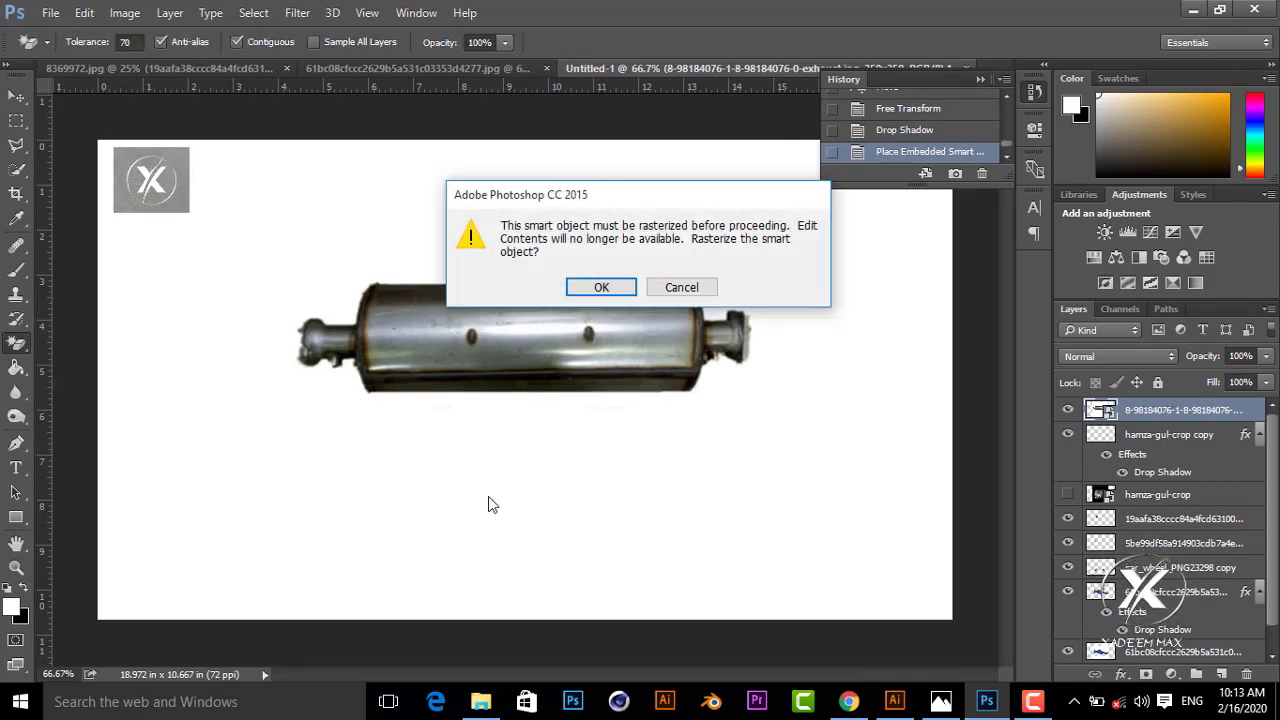
{"action": "left_click", "coordinate": [572, 290]}
{"action": "left_click", "coordinate": [503, 454]}
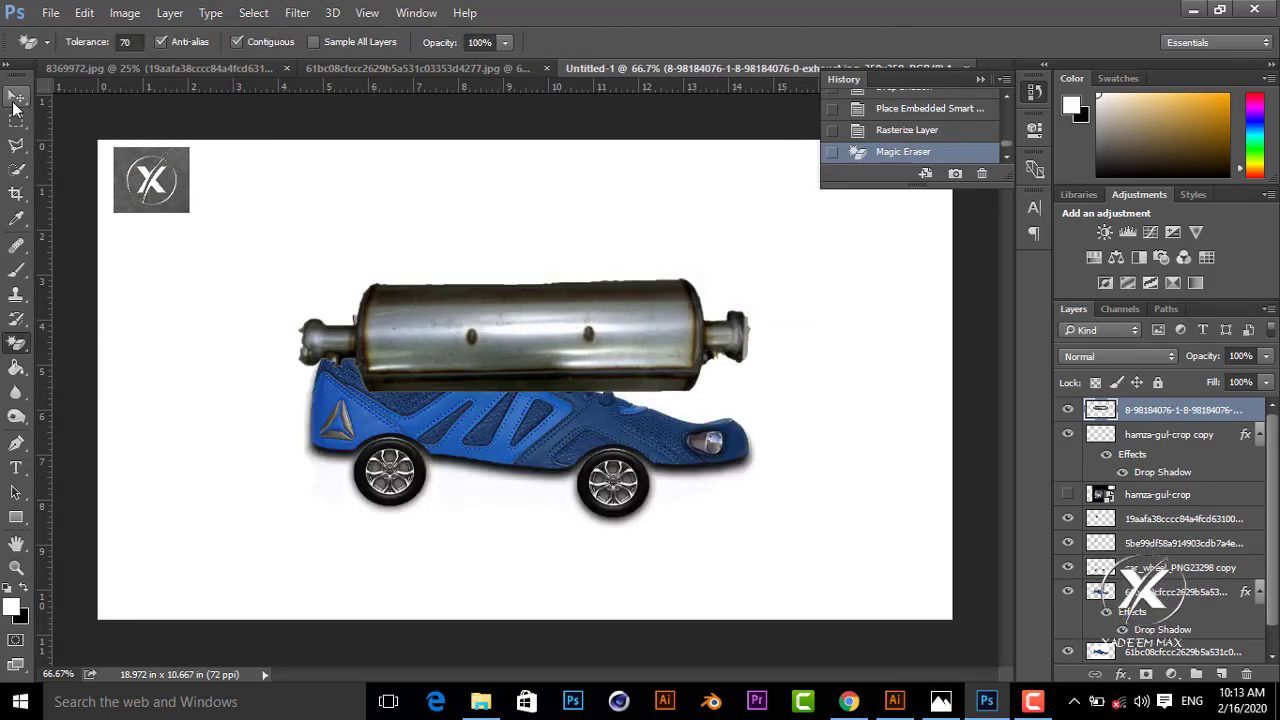
Shrink the exhaust pipe to about two-thirds and position it at the shoe's rear.
{"action": "left_click", "coordinate": [16, 96]}
{"action": "left_click_drag", "start_coordinate": [752, 281], "coordinate": [429, 503]}
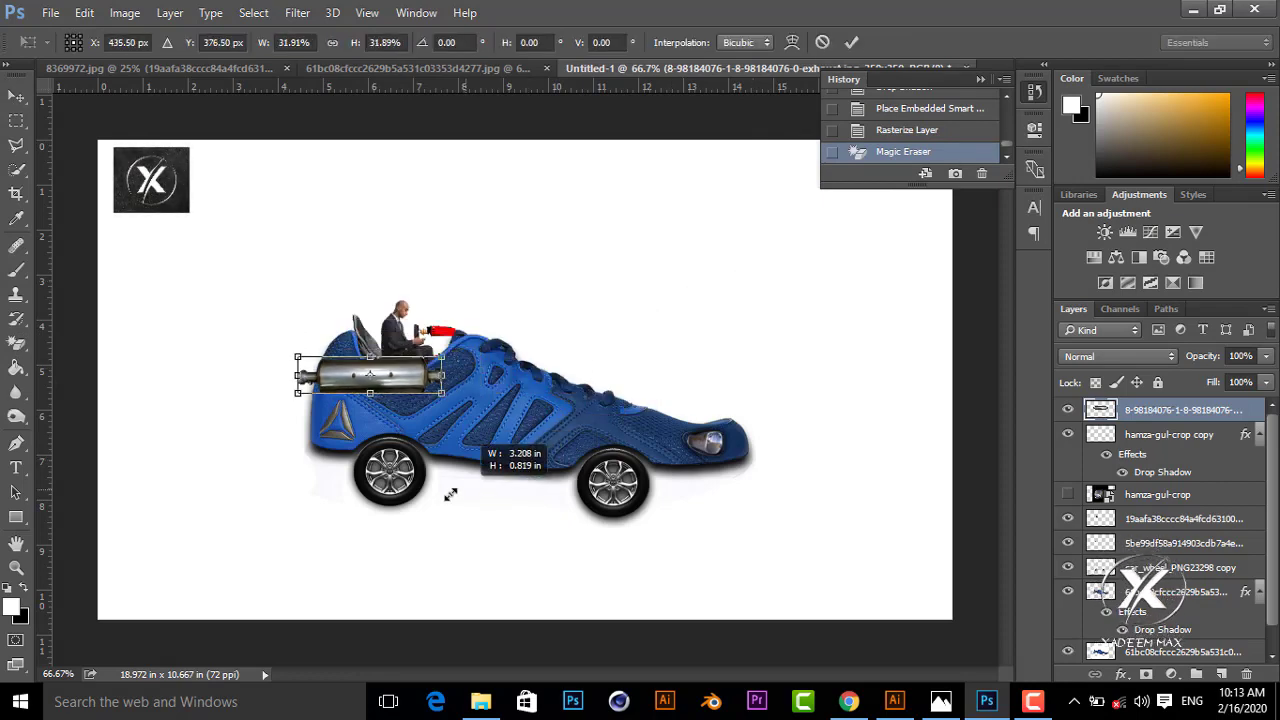
{"action": "left_click", "coordinate": [852, 41]}
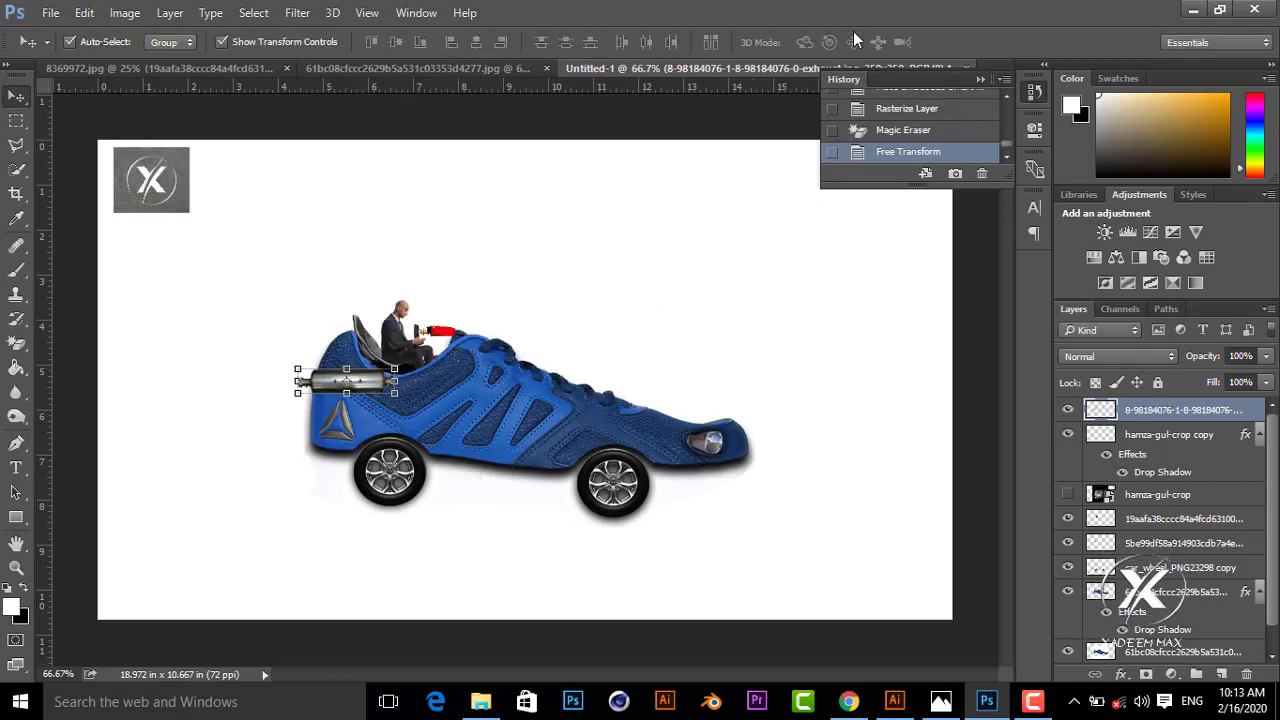
{"action": "key", "text": "ctrl+plus"}
{"action": "key", "text": "ctrl+plus"}
{"action": "left_click_drag", "start_coordinate": [771, 408], "coordinate": [930, 357]}
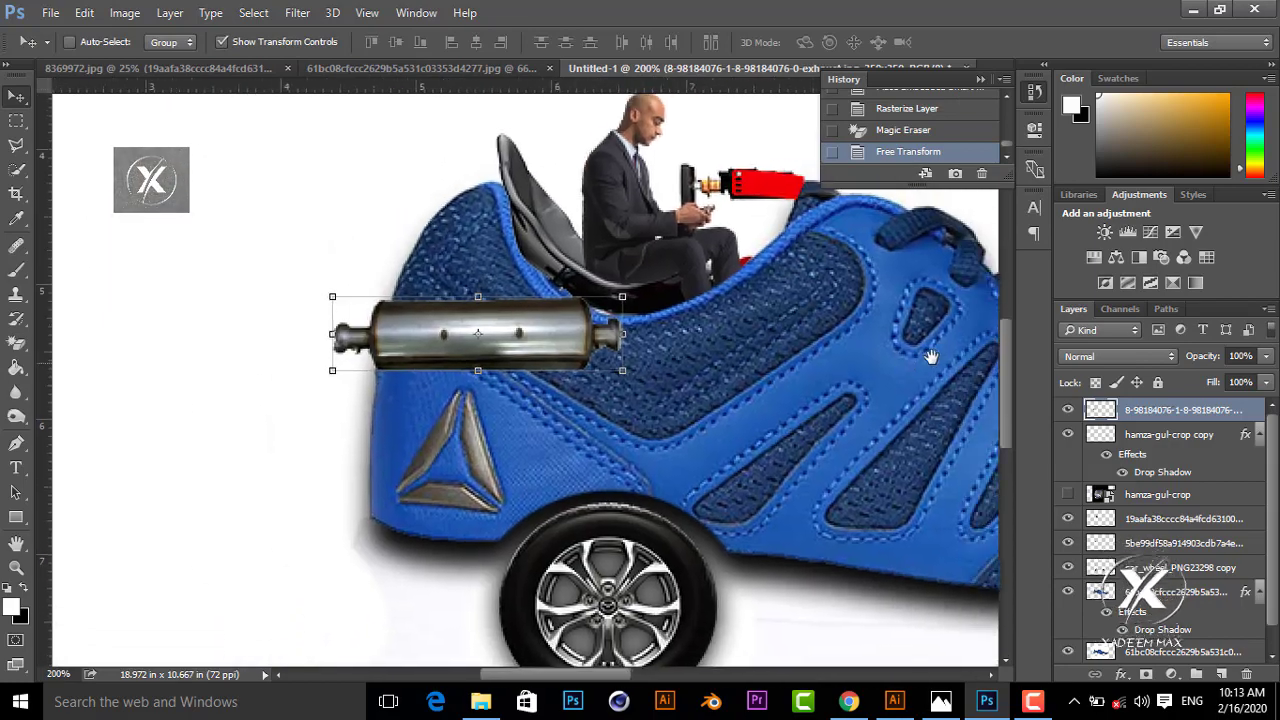
{"action": "left_click_drag", "start_coordinate": [520, 340], "coordinate": [325, 489]}
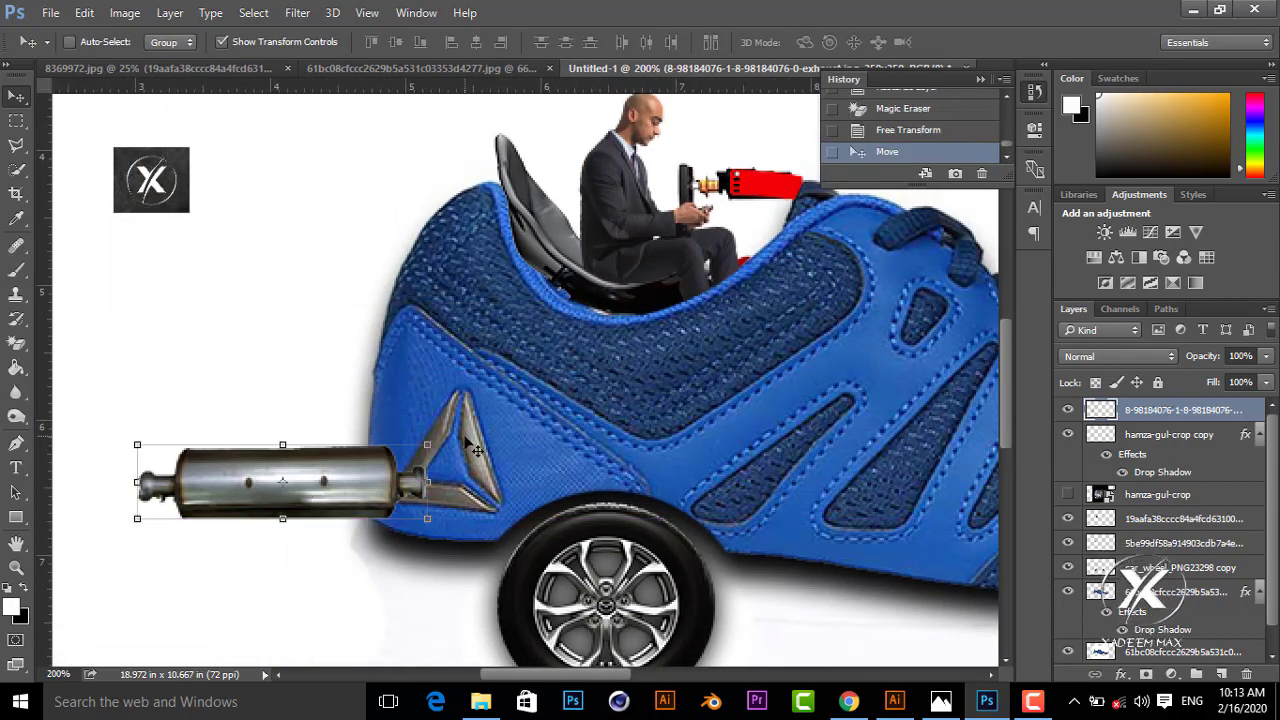
{"action": "left_click_drag", "start_coordinate": [427, 445], "coordinate": [322, 472]}
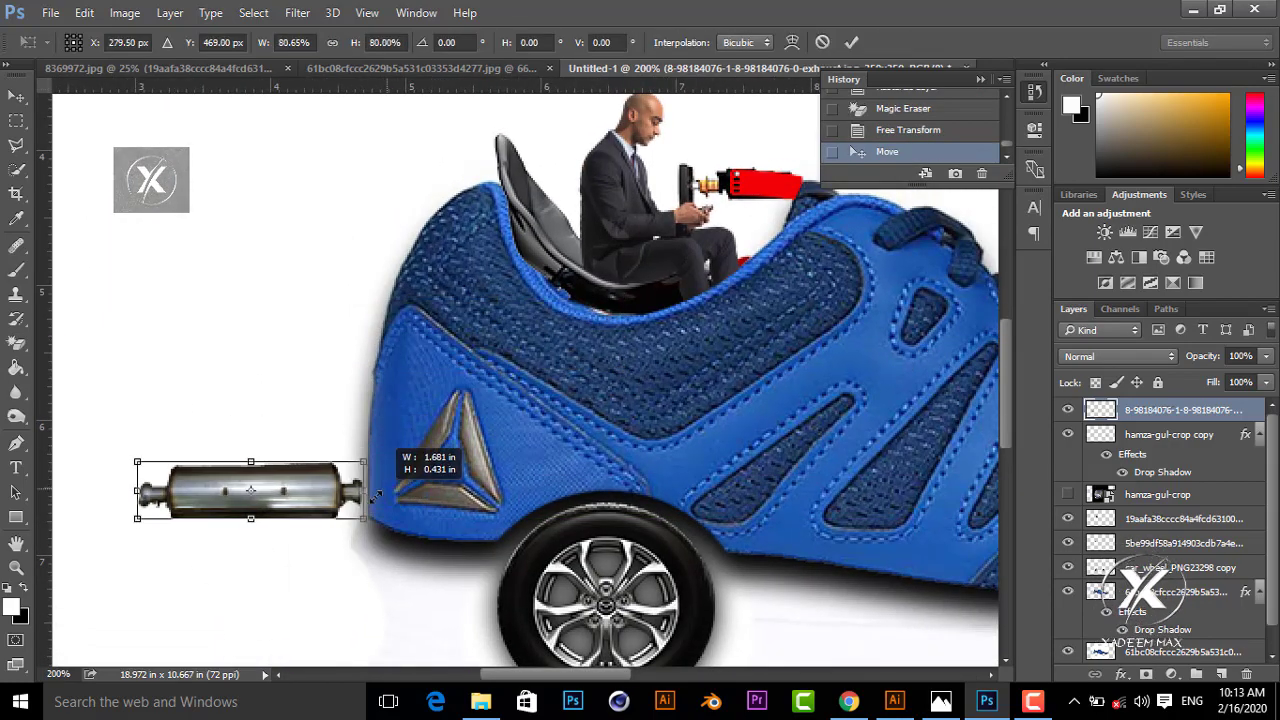
{"action": "left_click", "coordinate": [851, 42]}
{"action": "left_click_drag", "start_coordinate": [305, 503], "coordinate": [407, 485]}
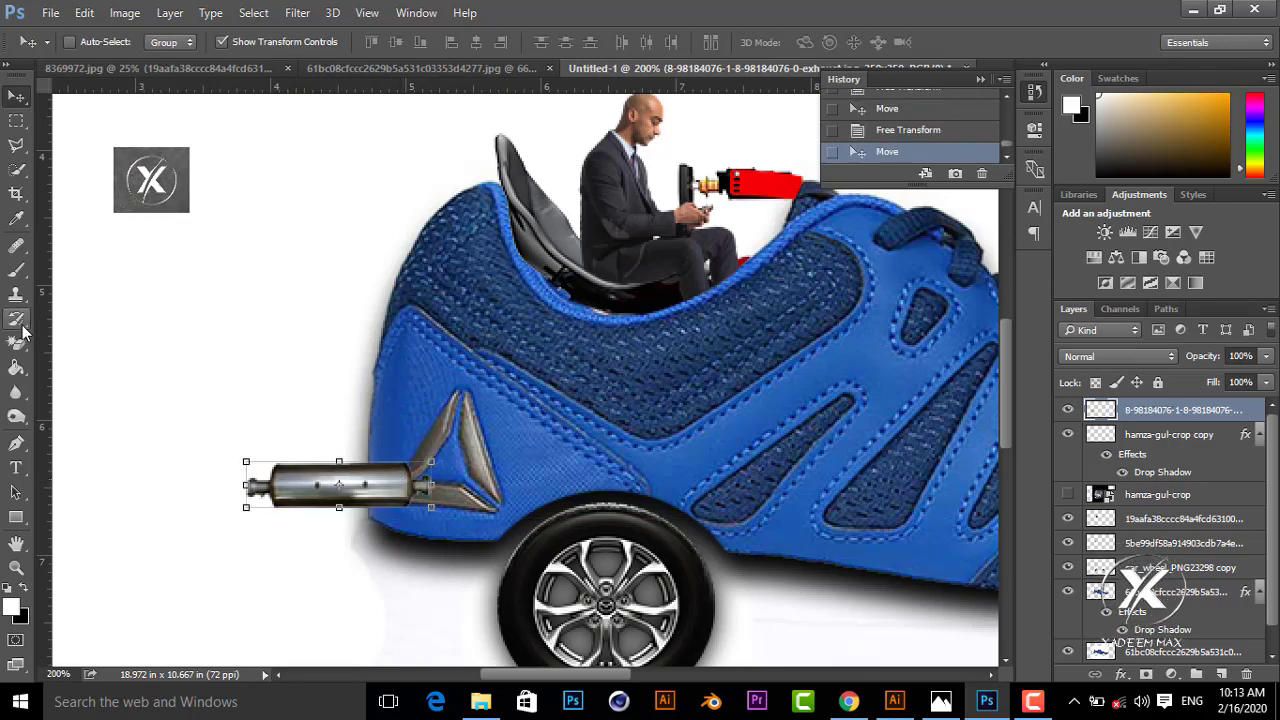
Erase the exhaust where it overlaps the shoe so the triangle logo shows in front.
{"action": "right_click", "coordinate": [17, 343]}
{"action": "left_click", "coordinate": [80, 340]}
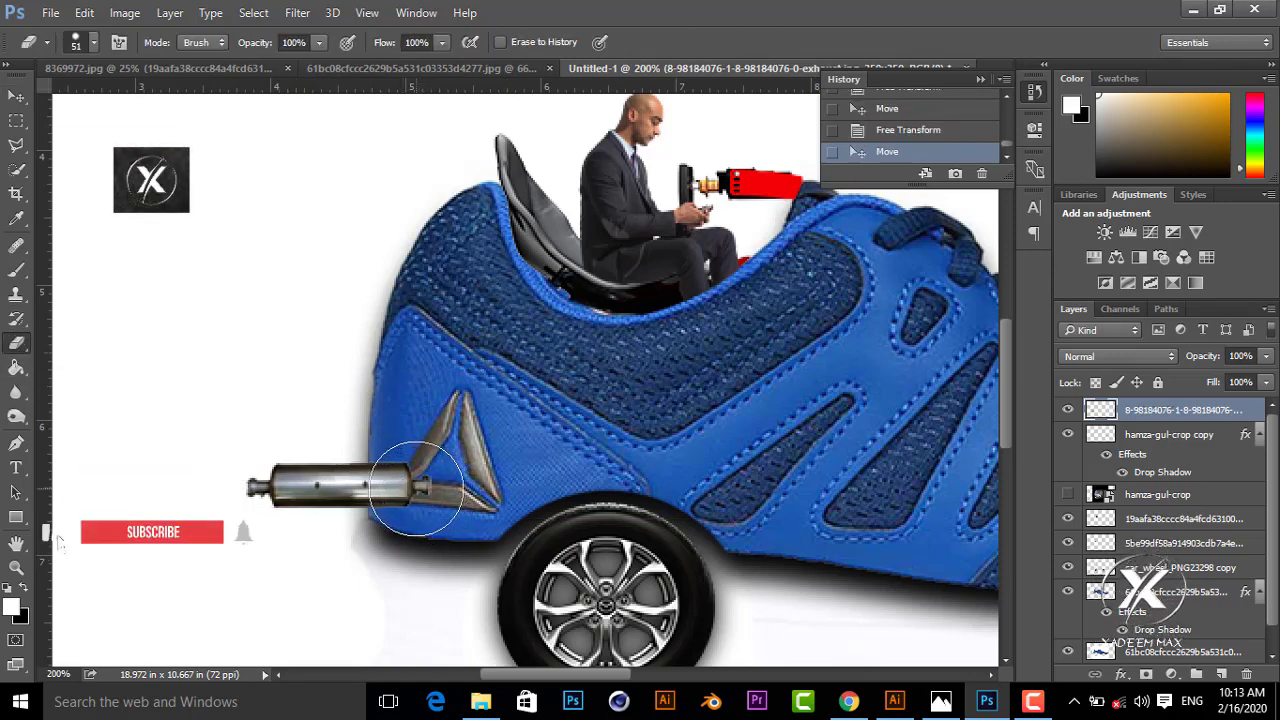
{"action": "left_click_drag", "start_coordinate": [418, 488], "coordinate": [415, 468]}
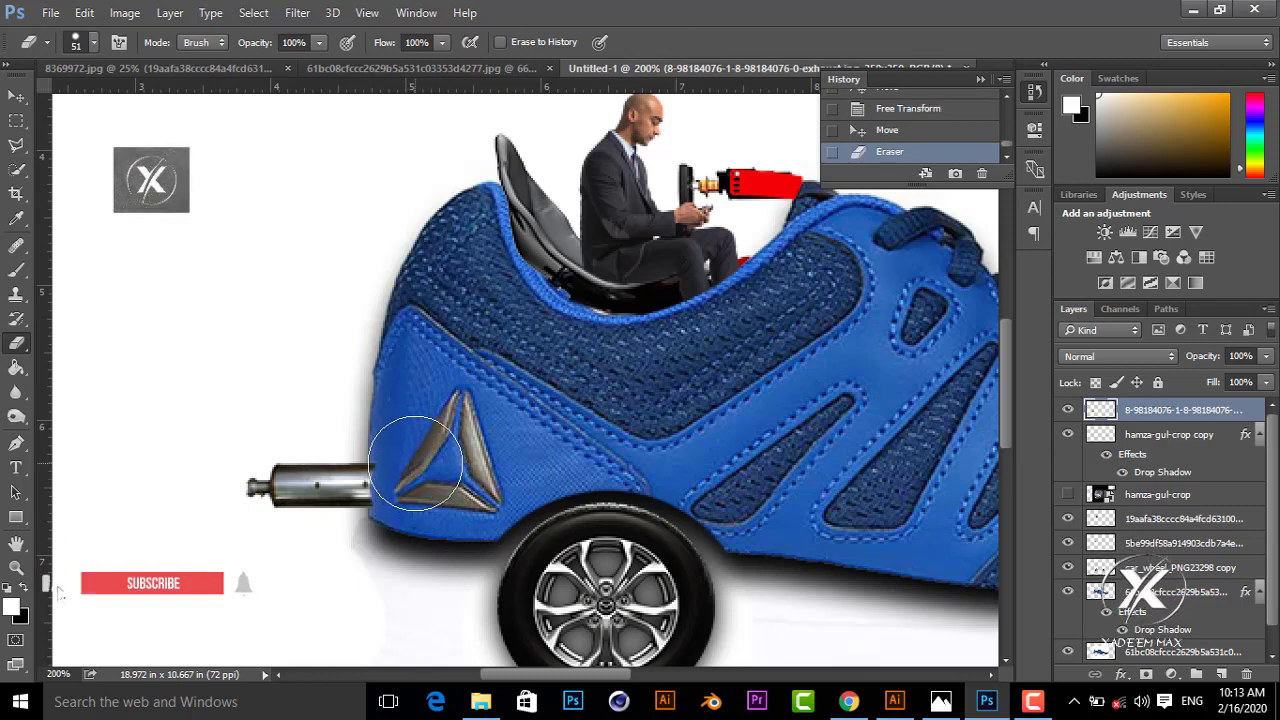
{"action": "left_click_drag", "start_coordinate": [420, 512], "coordinate": [448, 507]}
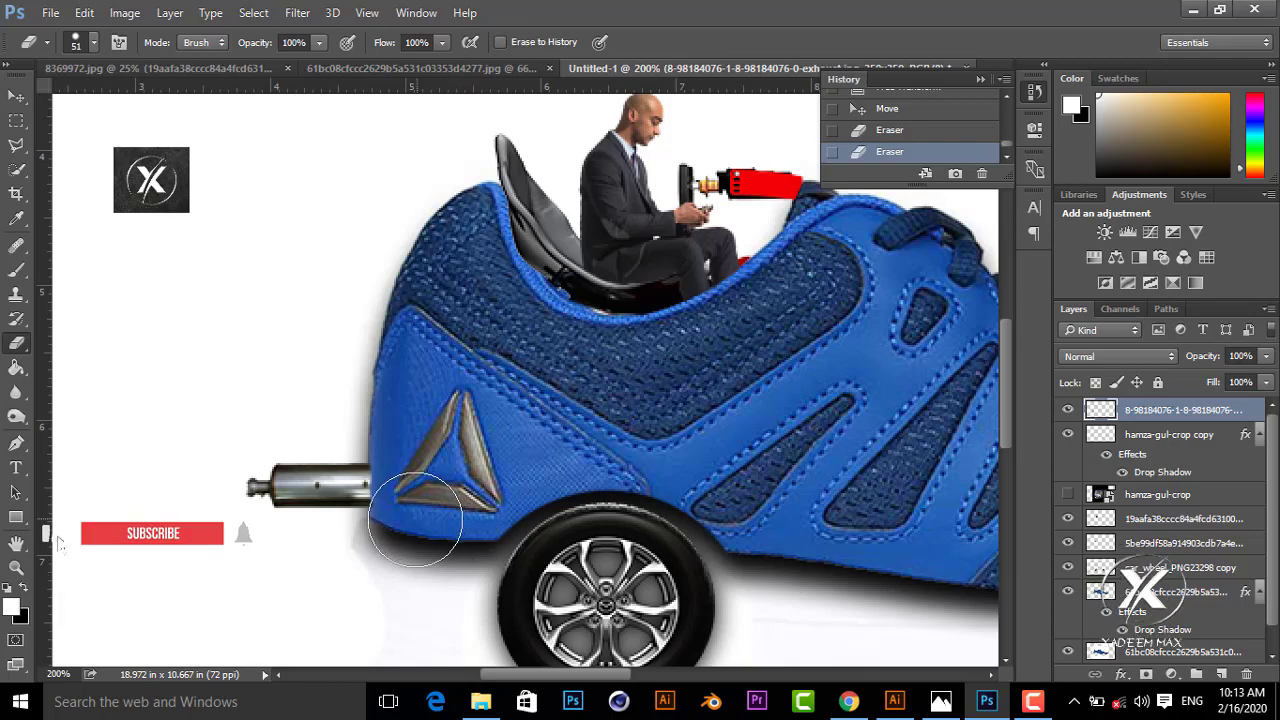
{"action": "left_click_drag", "start_coordinate": [445, 515], "coordinate": [485, 515]}
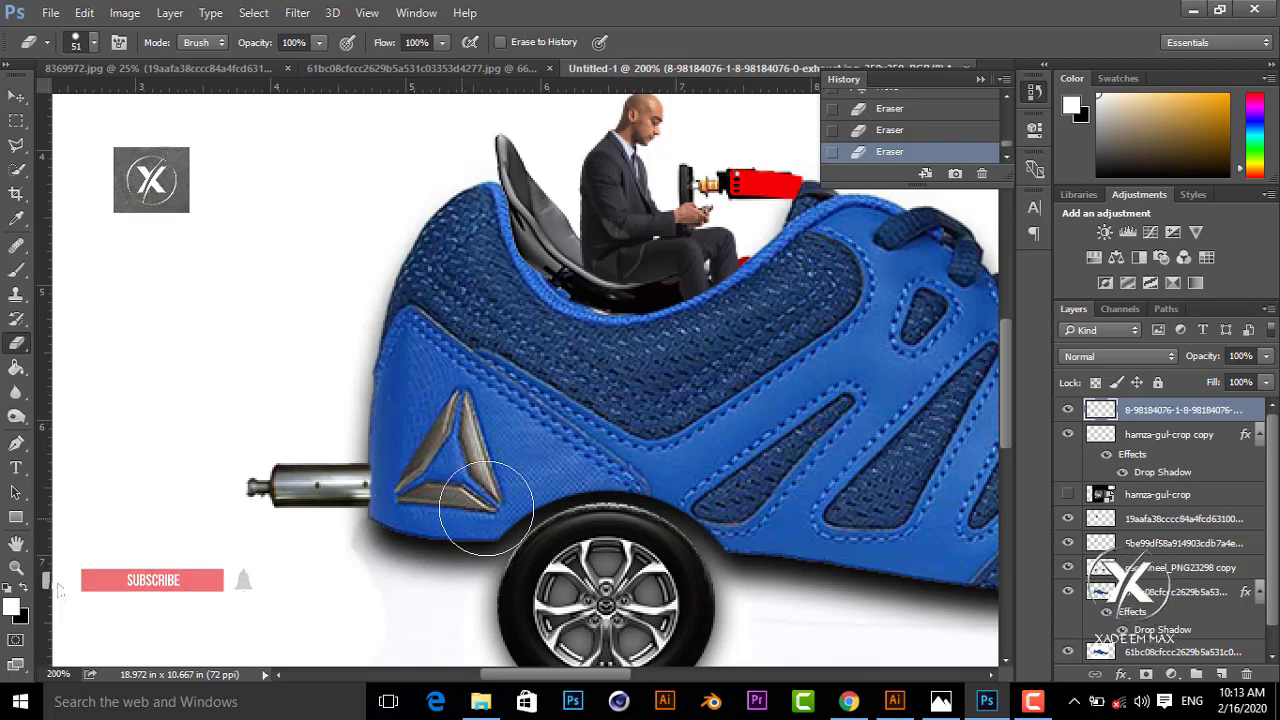
{"action": "left_click", "coordinate": [1193, 9]}
Place the ledlight image and Magic Erase its white background after rasterizing.
{"action": "left_click_drag", "start_coordinate": [255, 530], "coordinate": [585, 410]}
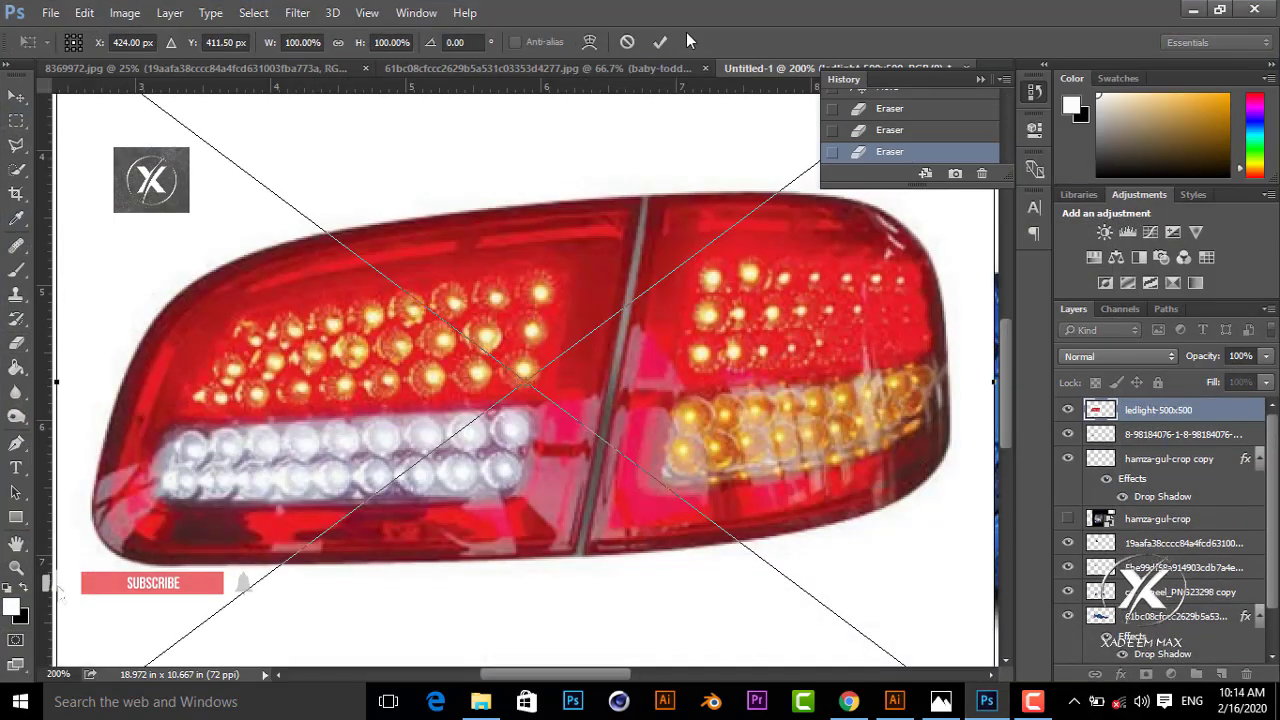
{"action": "left_click", "coordinate": [662, 41]}
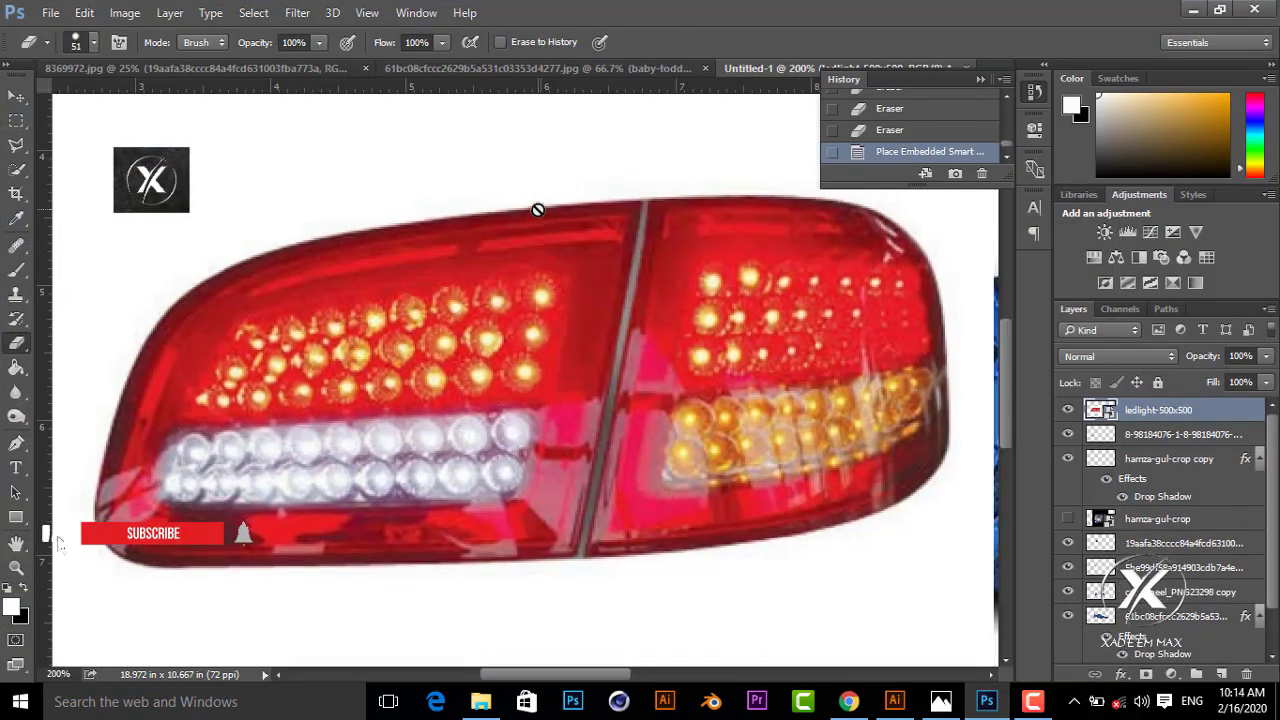
{"action": "key", "text": "ctrl+minus"}
{"action": "right_click", "coordinate": [18, 345]}
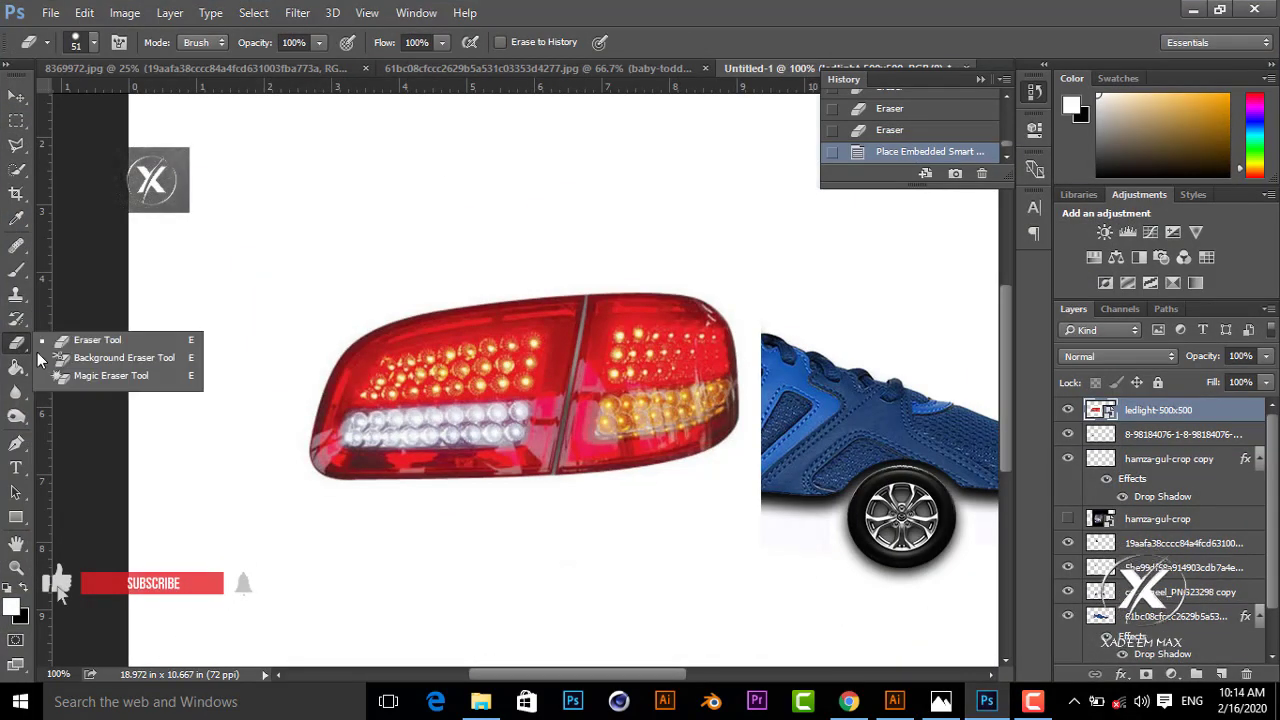
{"action": "left_click", "coordinate": [110, 376]}
{"action": "left_click", "coordinate": [414, 517]}
{"action": "left_click", "coordinate": [625, 288]}
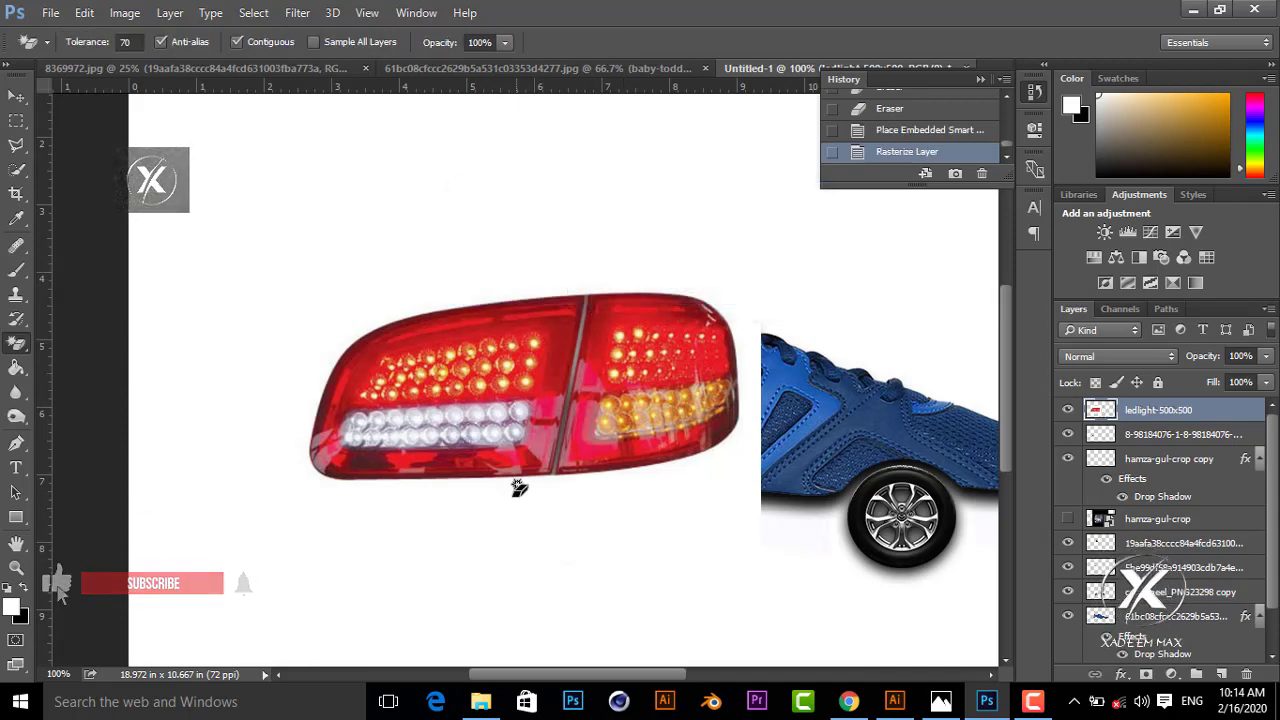
{"action": "left_click", "coordinate": [502, 511]}
Shrink the taillight, move it to the car's rear, and rotate it upright 90°.
{"action": "left_click", "coordinate": [15, 97]}
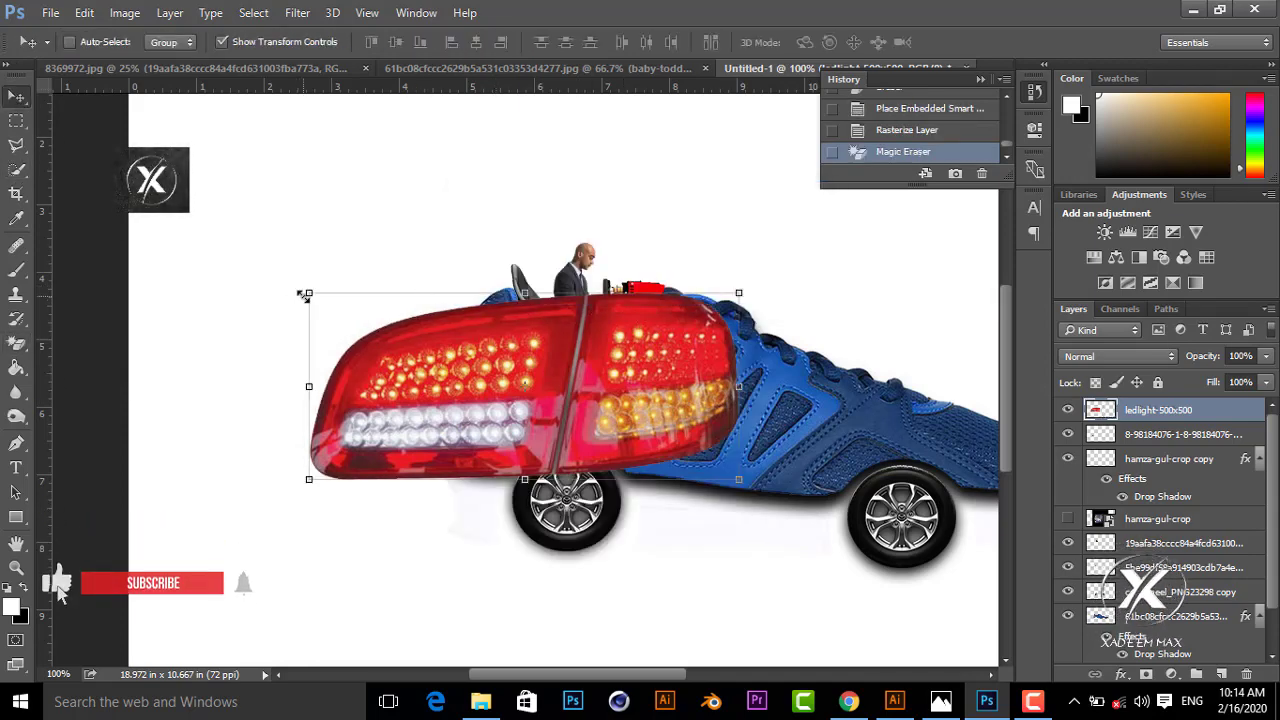
{"action": "left_click_drag", "start_coordinate": [305, 296], "coordinate": [660, 448]}
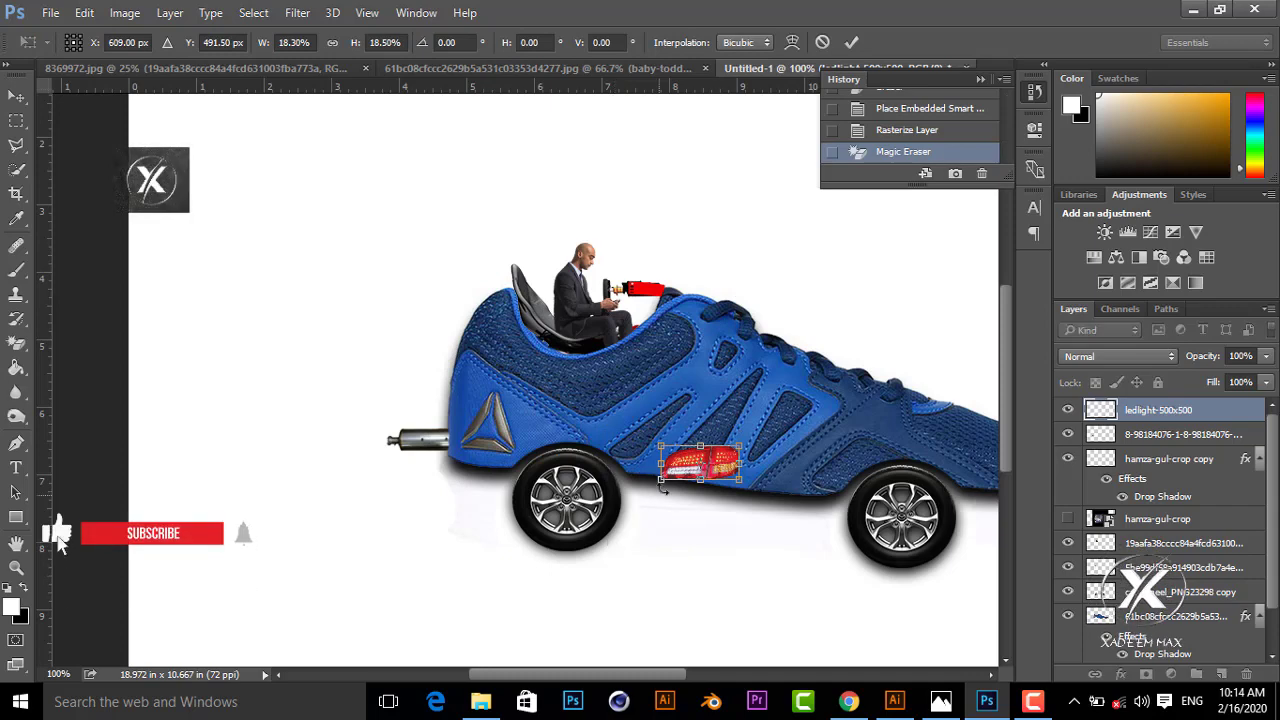
{"action": "left_click", "coordinate": [851, 42]}
{"action": "key", "text": "ctrl+t"}
{"action": "left_click_drag", "start_coordinate": [697, 468], "coordinate": [490, 400]}
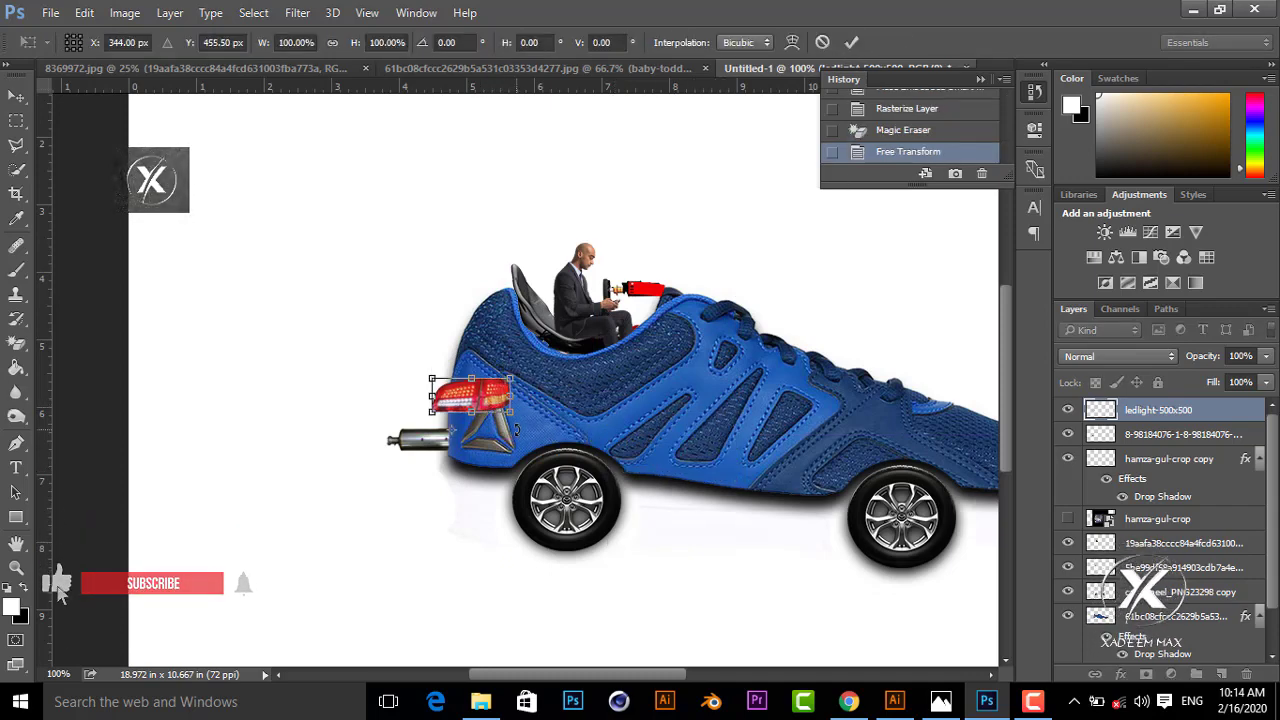
{"action": "left_click_drag", "start_coordinate": [516, 428], "coordinate": [457, 276]}
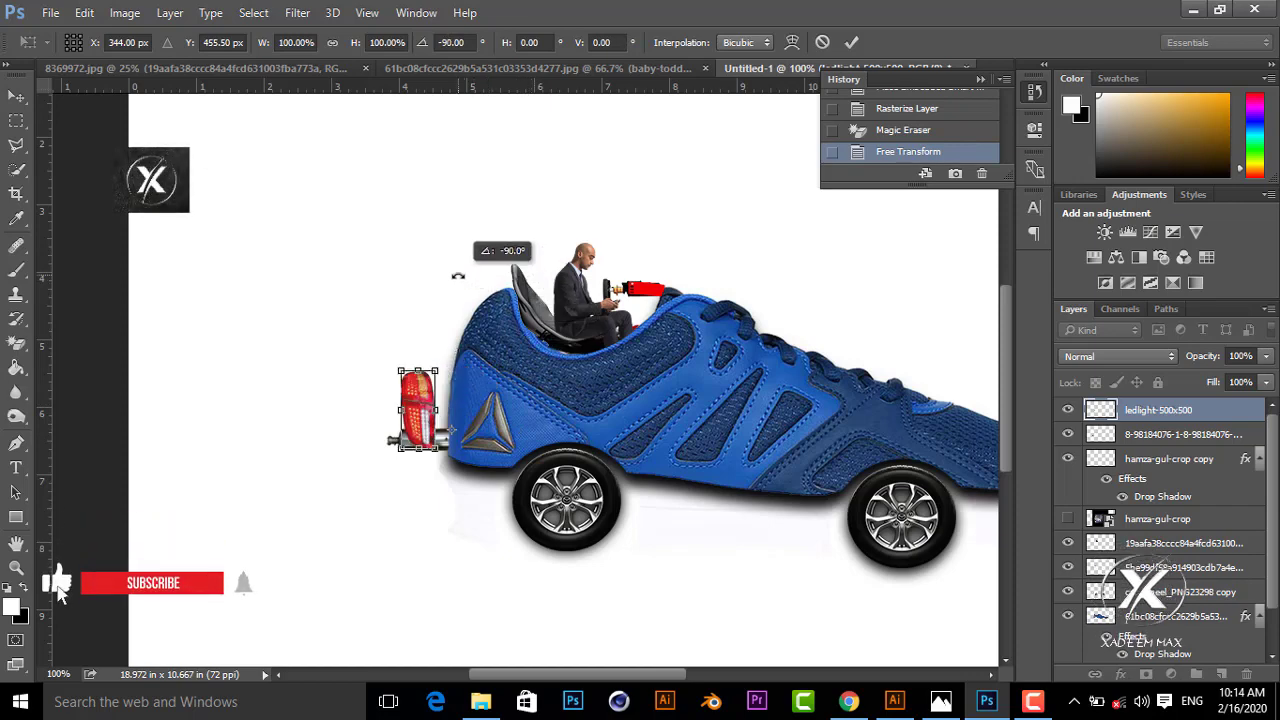
{"action": "left_click", "coordinate": [851, 42]}
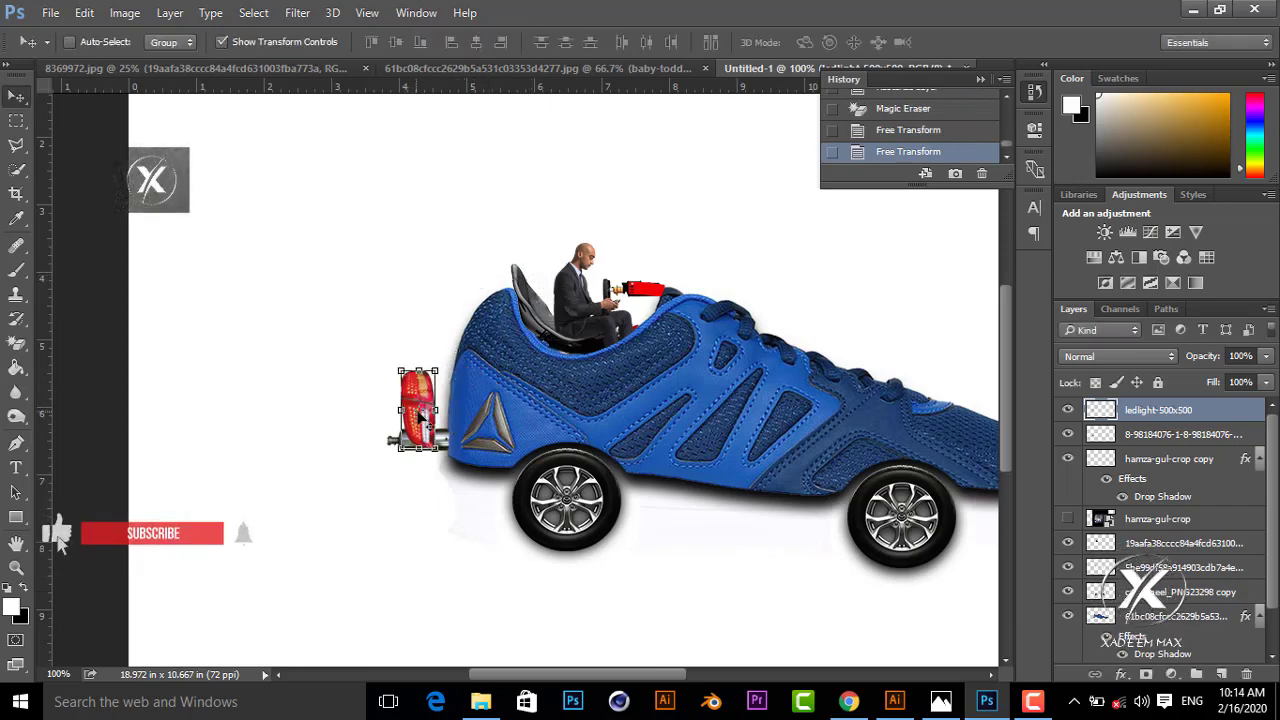
Shrink the taillight to about 72% and rotate it onto the heel beside the triangle logo.
{"action": "key", "text": "ctrl+t"}
{"action": "left_click_drag", "start_coordinate": [418, 420], "coordinate": [467, 424]}
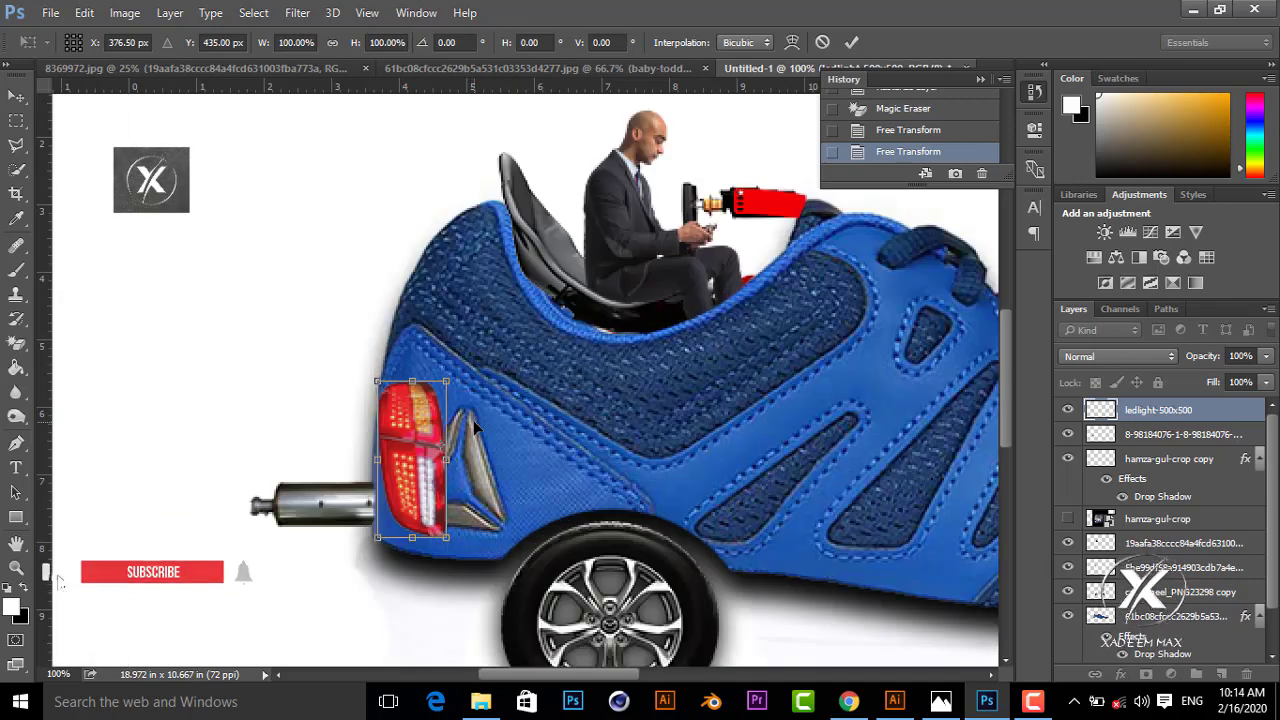
{"action": "key", "text": "ctrl+plus"}
{"action": "key", "text": "ctrl+plus"}
{"action": "left_click_drag", "start_coordinate": [390, 493], "coordinate": [420, 453]}
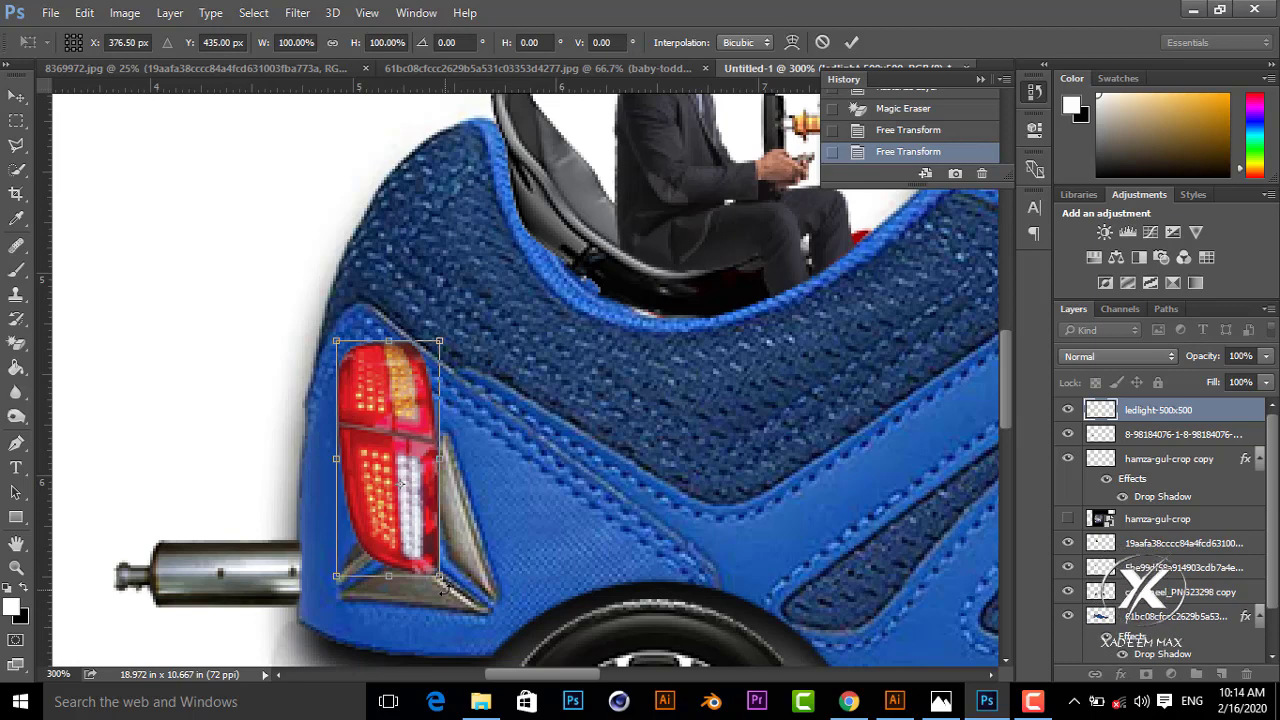
{"action": "mouse_move", "coordinate": [444, 578]}
{"action": "left_mouse_down"}
{"action": "mouse_move", "coordinate": [398, 512]}
{"action": "mouse_move", "coordinate": [416, 537]}
{"action": "left_mouse_up"}
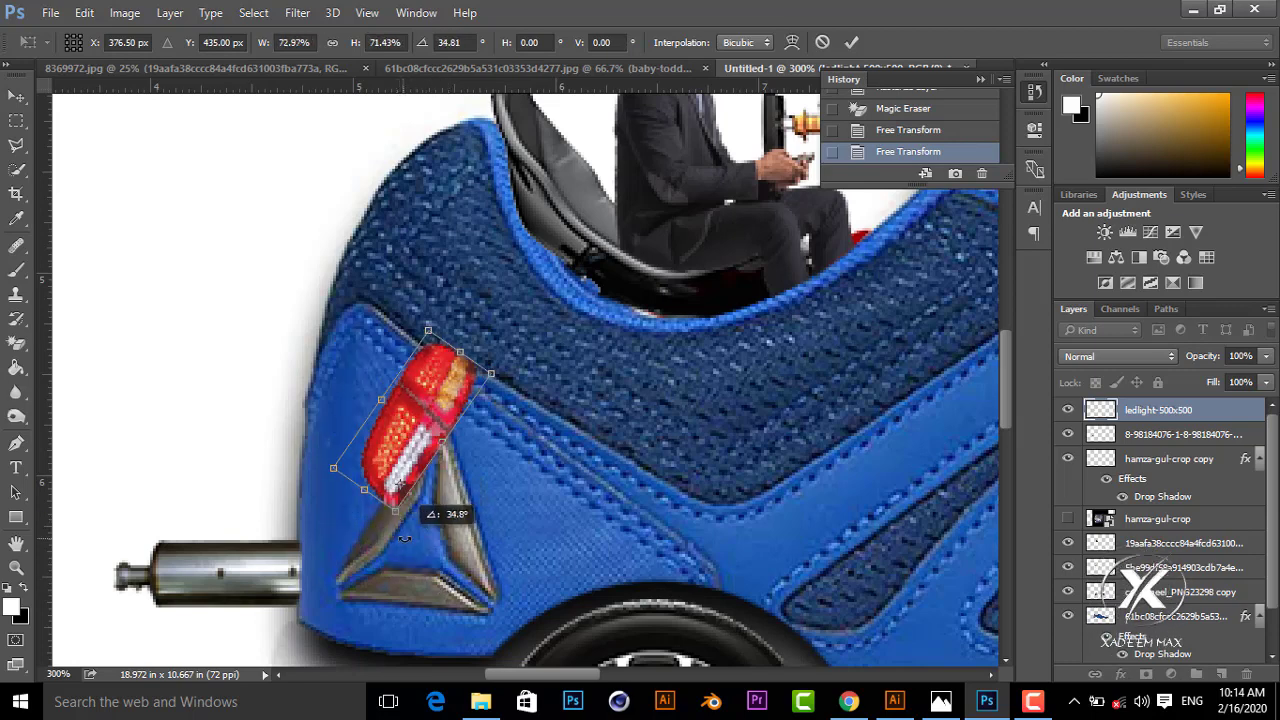
{"action": "left_click", "coordinate": [851, 42]}
{"action": "left_click_drag", "start_coordinate": [413, 389], "coordinate": [367, 434]}
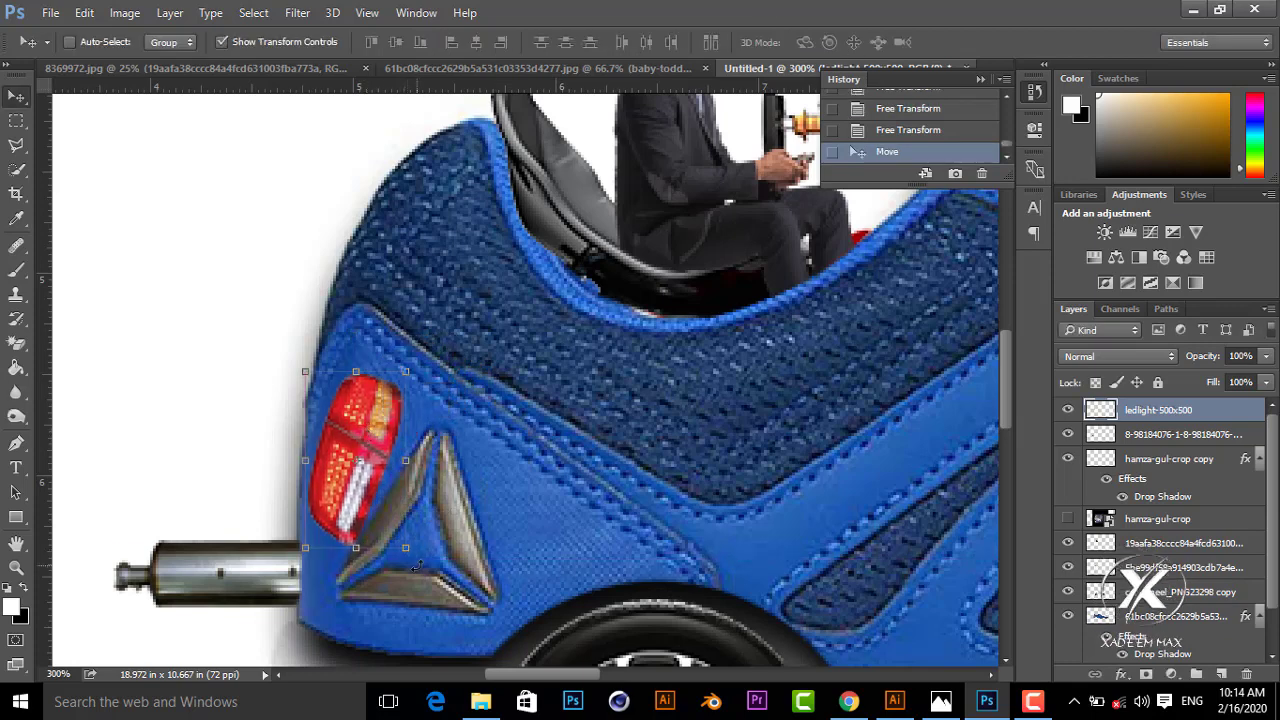
{"action": "key", "text": "ctrl+t"}
{"action": "left_click_drag", "start_coordinate": [418, 564], "coordinate": [287, 299]}
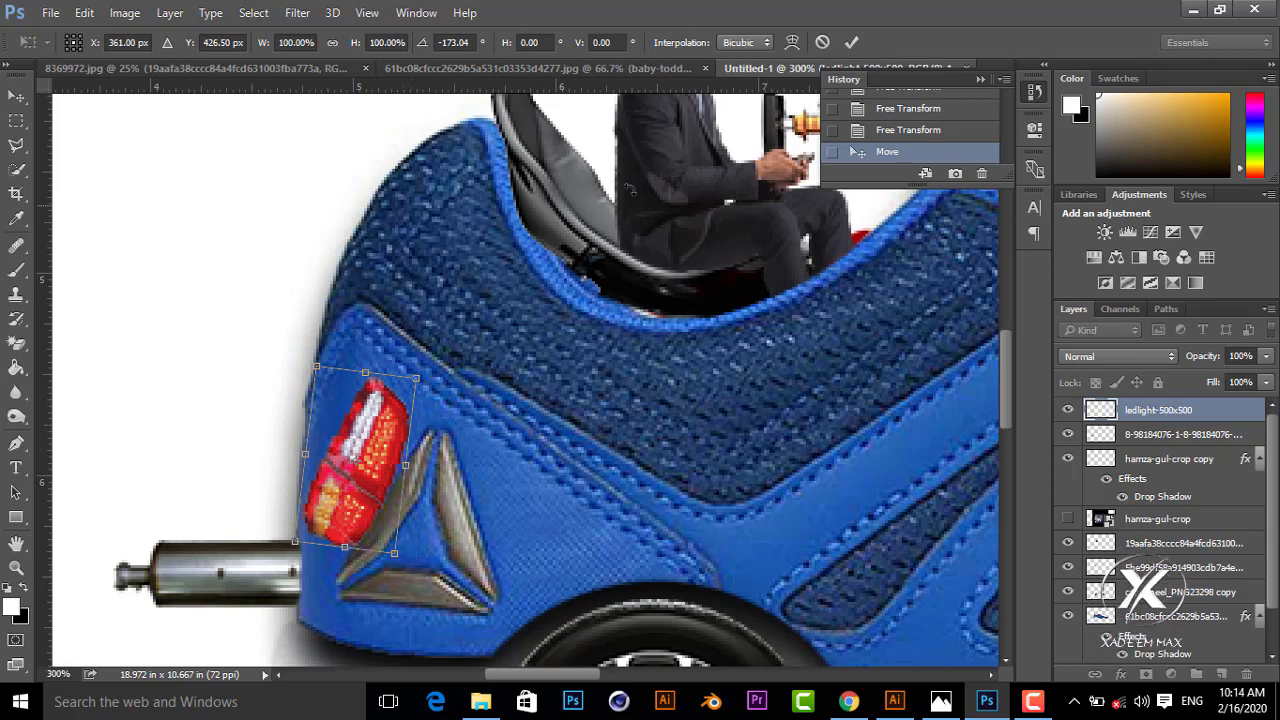
{"action": "left_click", "coordinate": [850, 44]}
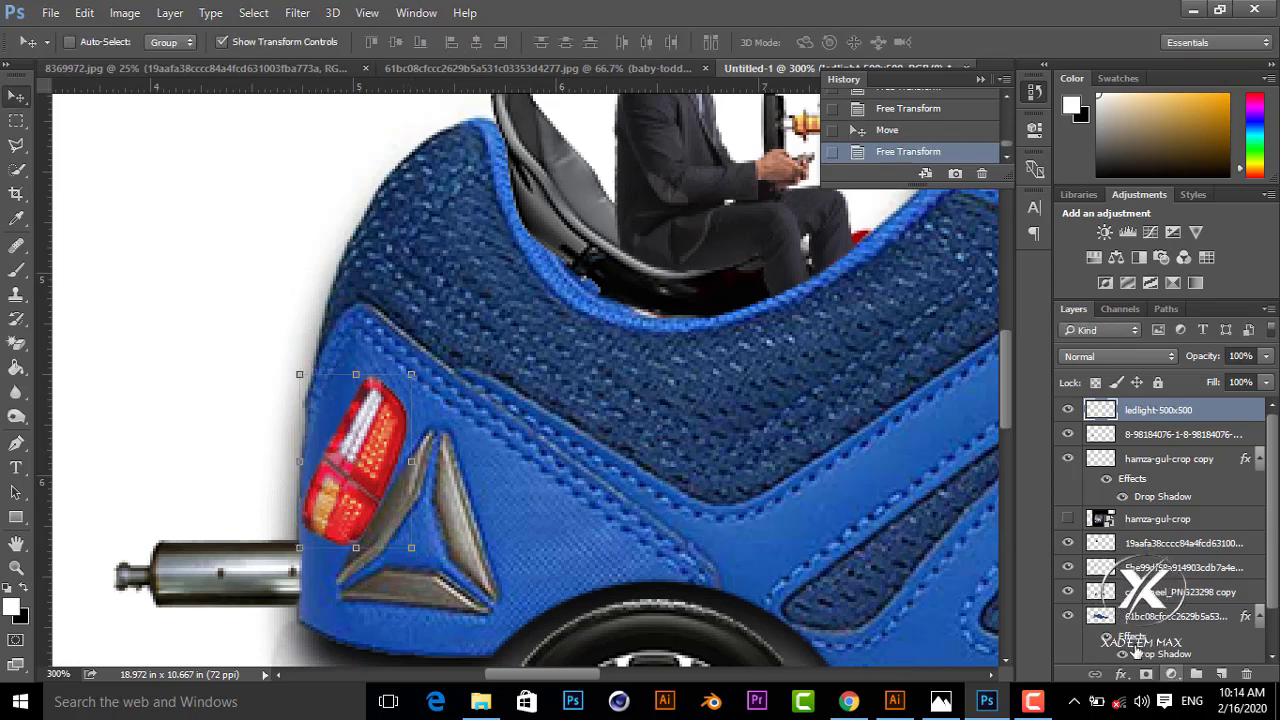
Apply a taillight drop shadow with distance 3, spread 2 and size 7.
{"action": "left_click", "coordinate": [1120, 675]}
{"action": "left_click", "coordinate": [1160, 688]}
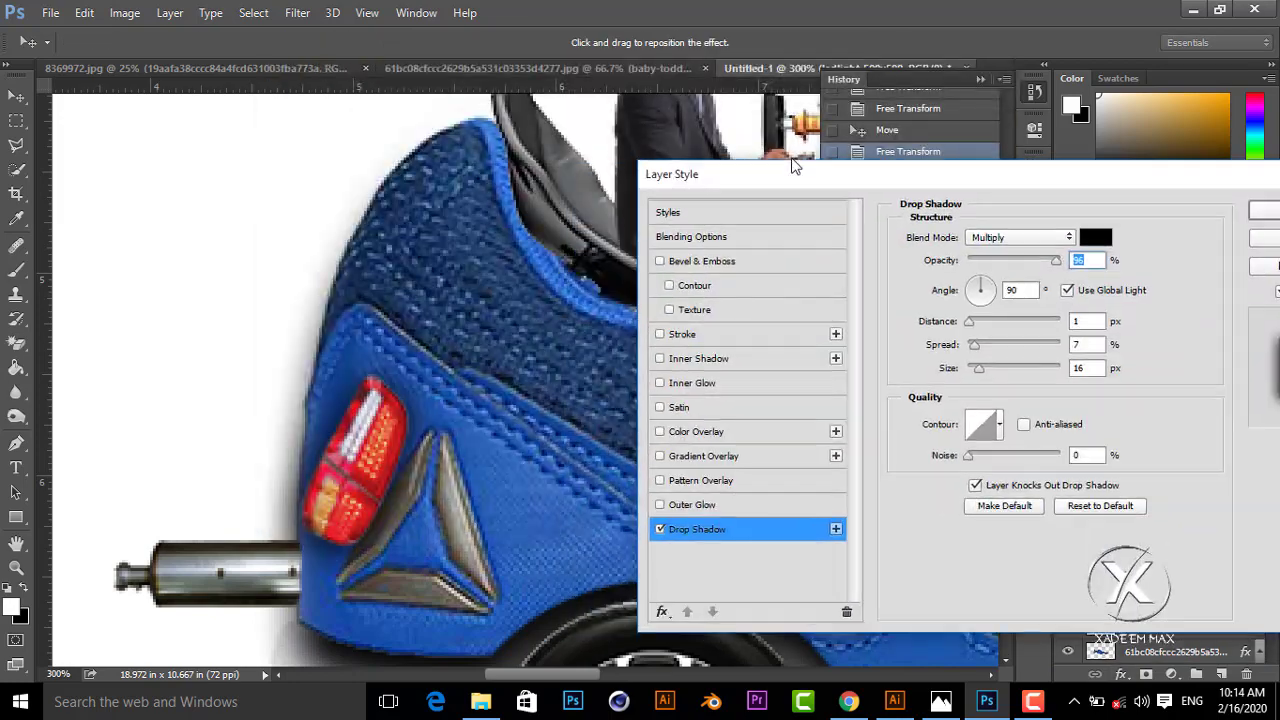
{"action": "left_click_drag", "start_coordinate": [793, 166], "coordinate": [727, 131]}
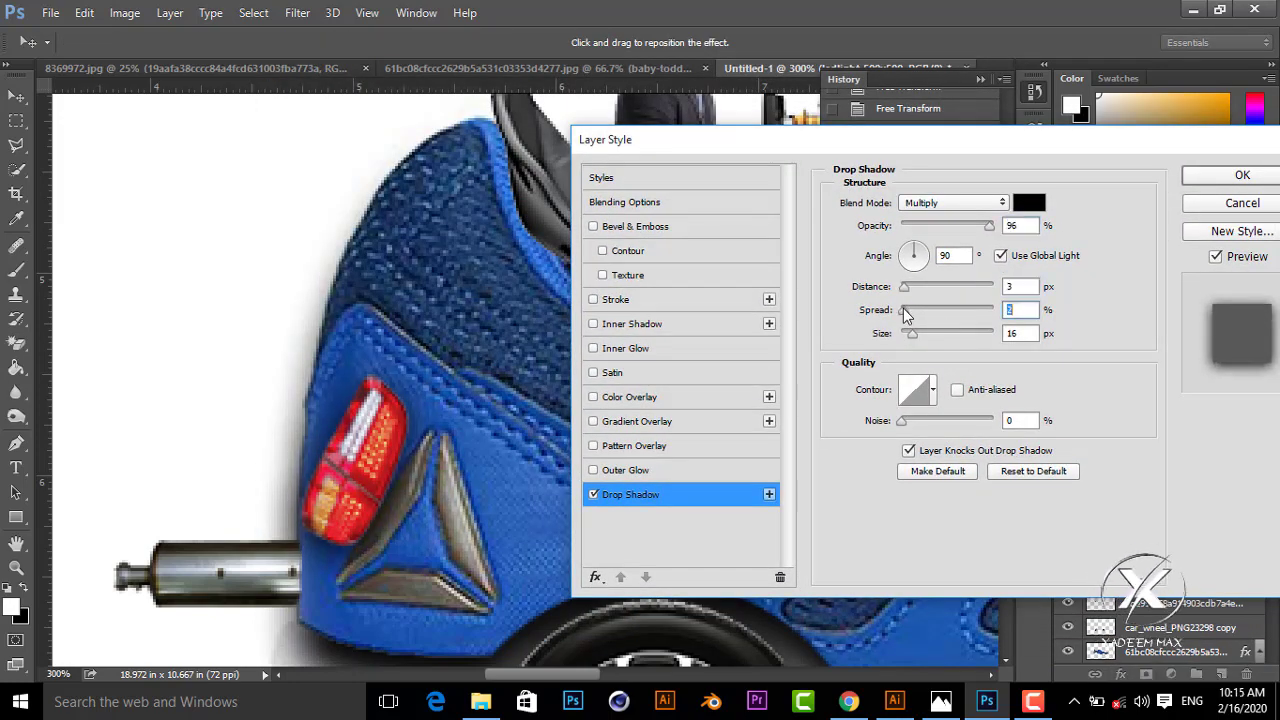
{"action": "left_click_drag", "start_coordinate": [913, 338], "coordinate": [906, 338]}
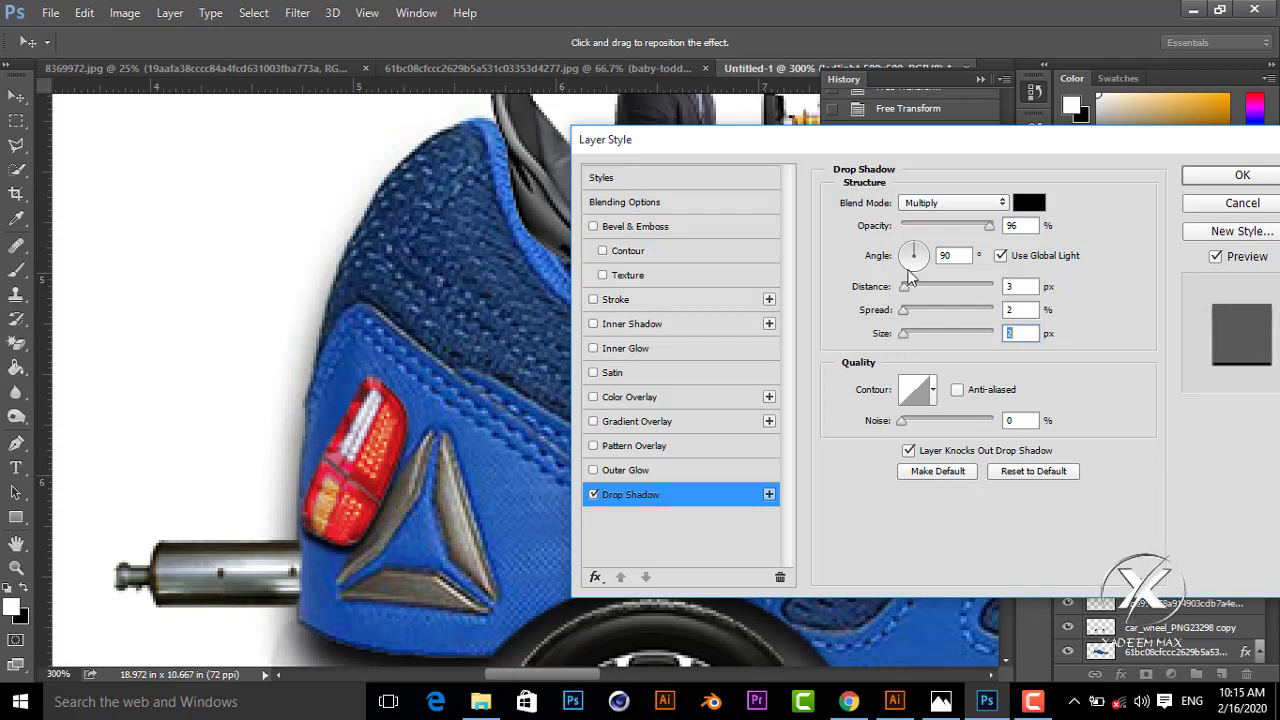
{"action": "left_click_drag", "start_coordinate": [900, 139], "coordinate": [695, 222]}
{"action": "left_click", "coordinate": [1030, 257]}
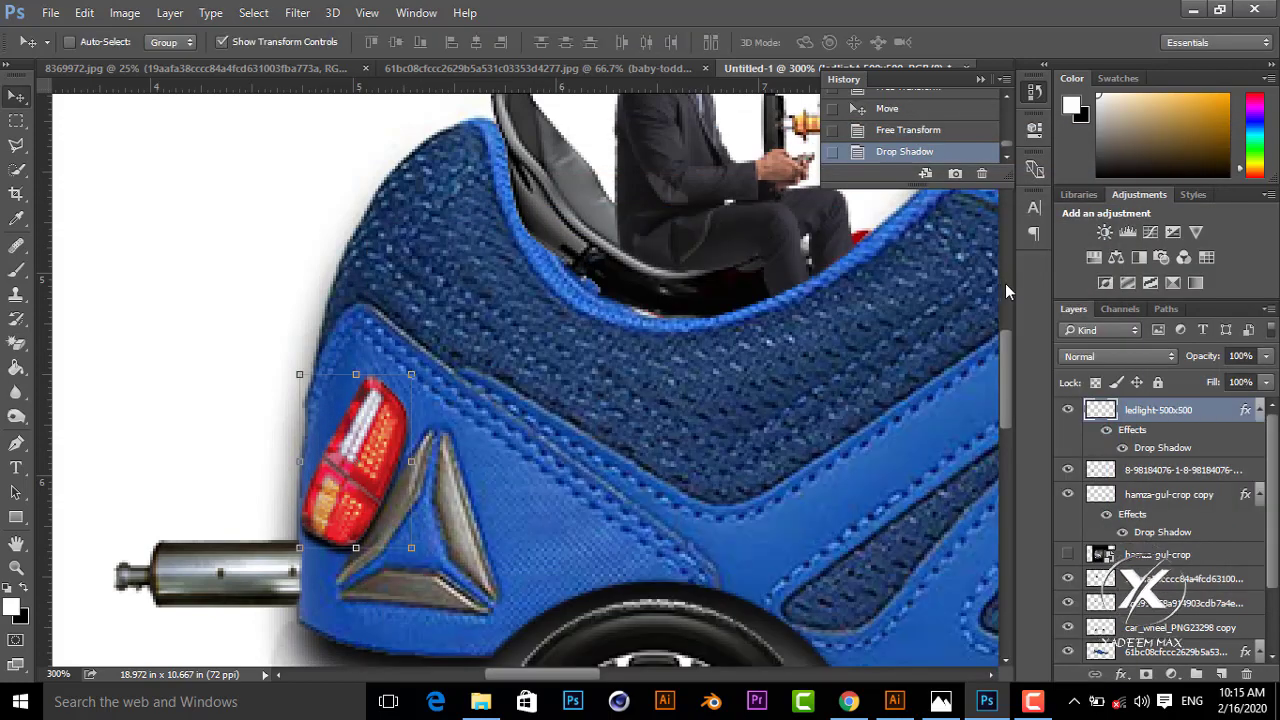
{"action": "key", "text": "ctrl+minus"}
{"action": "key", "text": "ctrl+minus"}
{"action": "key", "text": "ctrl+minus"}
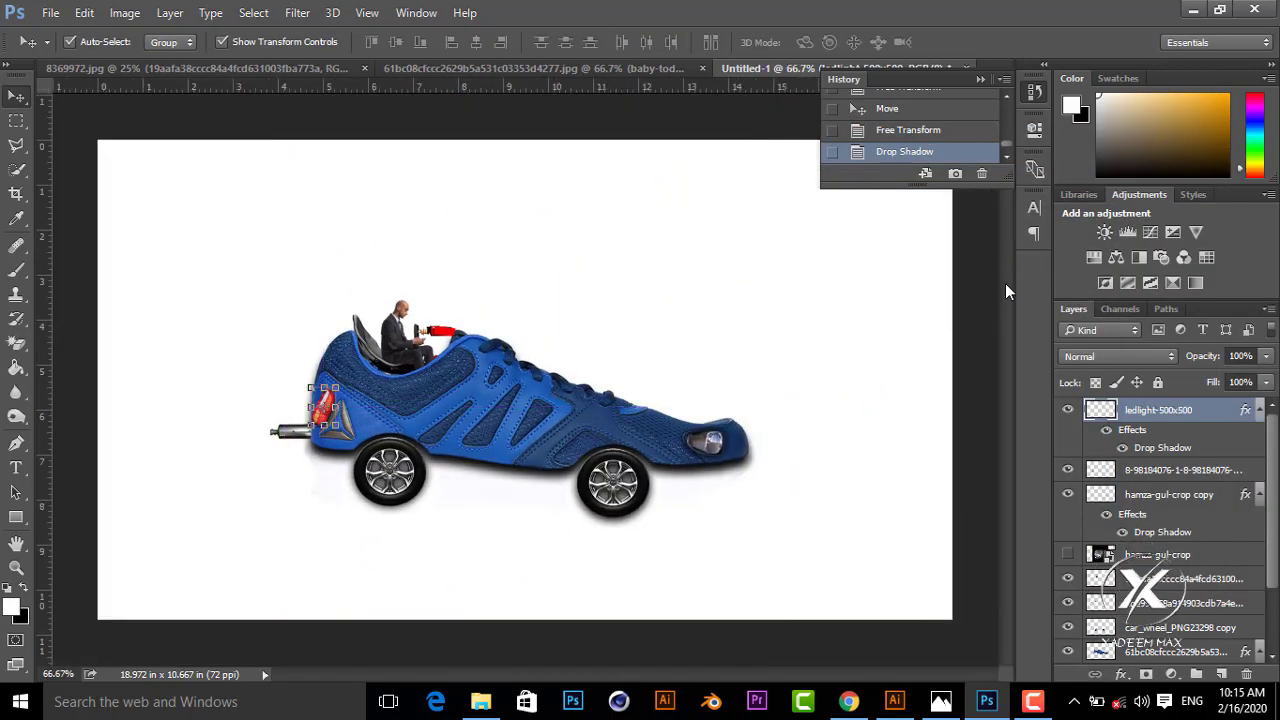
{"action": "key", "text": "ctrl+plus"}
{"action": "scroll", "coordinate": [870, 372], "scroll_direction": "down", "scroll_amount": 1}
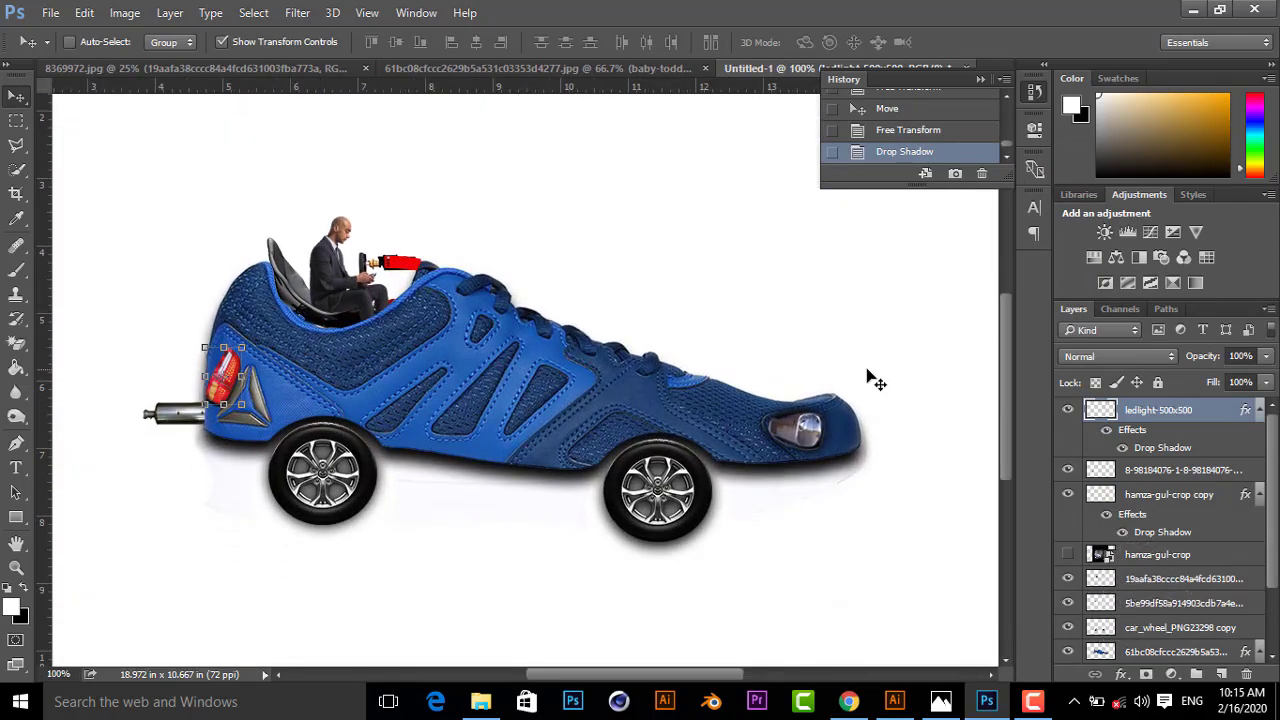
{"action": "scroll", "coordinate": [870, 377], "scroll_direction": "up", "scroll_amount": 1}
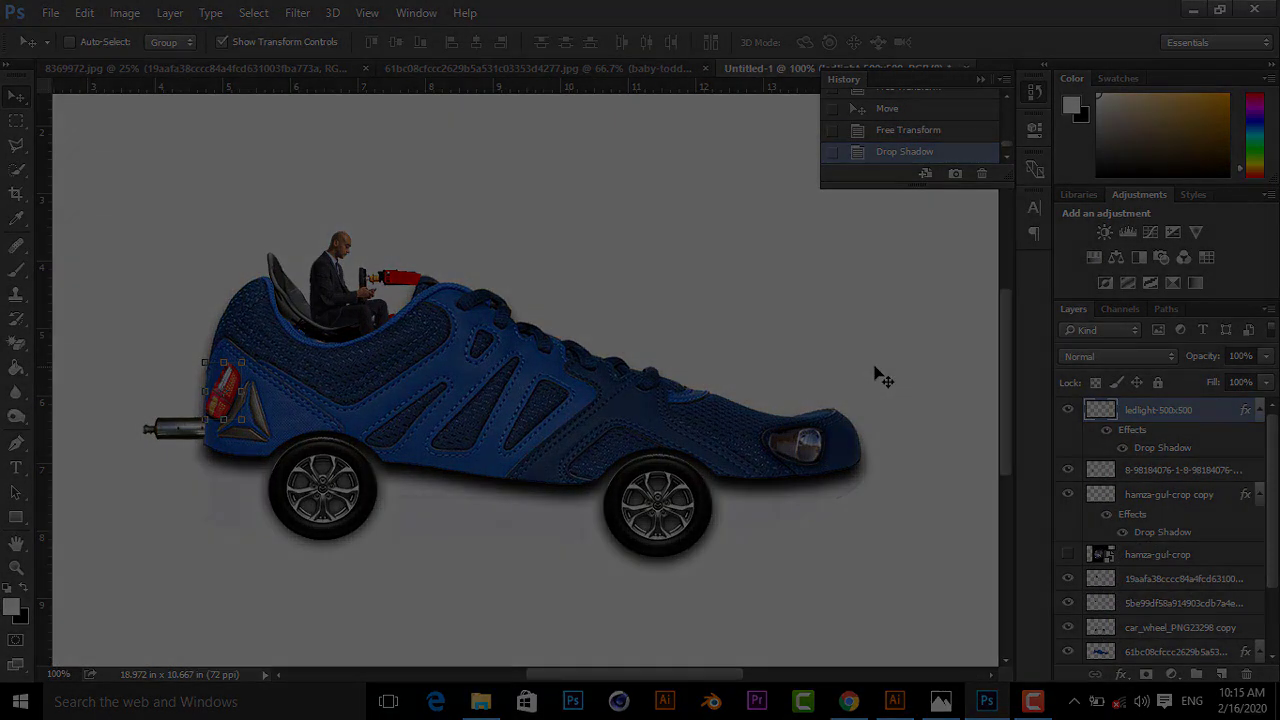